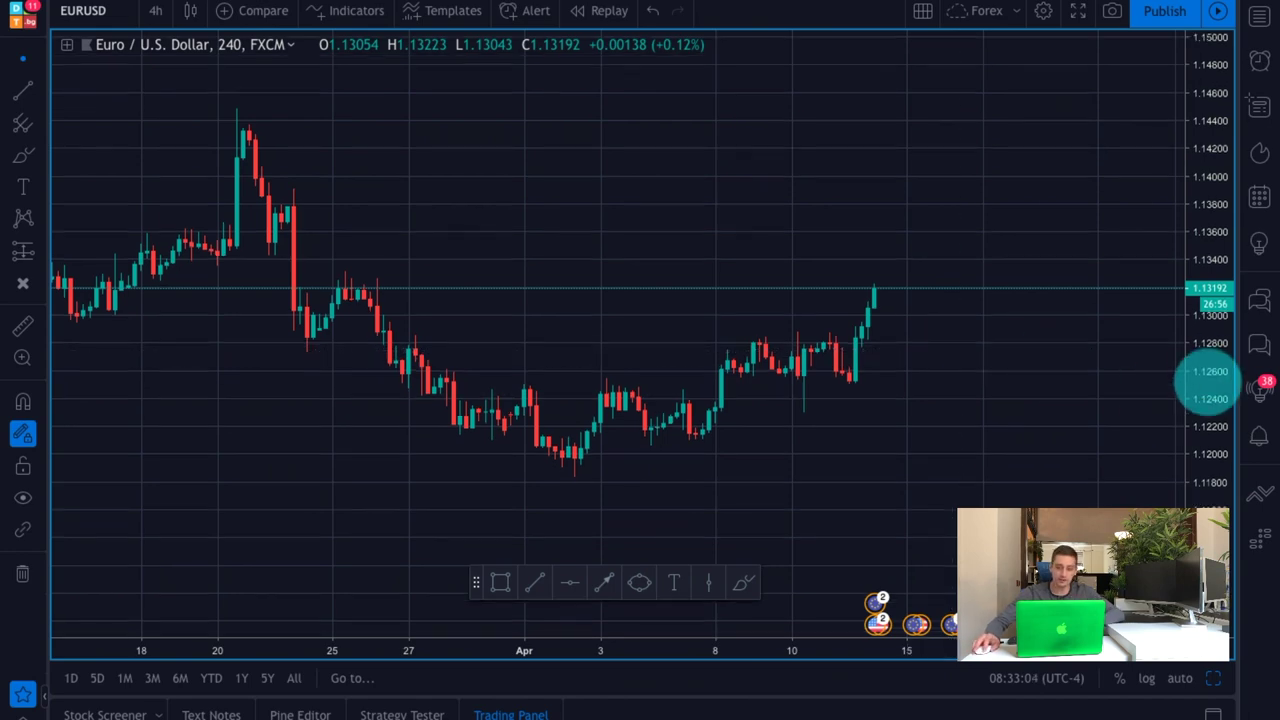
- Sketch a freehand yellow wave along the price swings of the 8–12 April consolidation
{"action": "scroll", "coordinate": [1190, 410], "scroll_direction": "down", "scroll_amount": 2}
{"action": "scroll", "coordinate": [1100, 370], "scroll_direction": "up", "scroll_amount": 4}
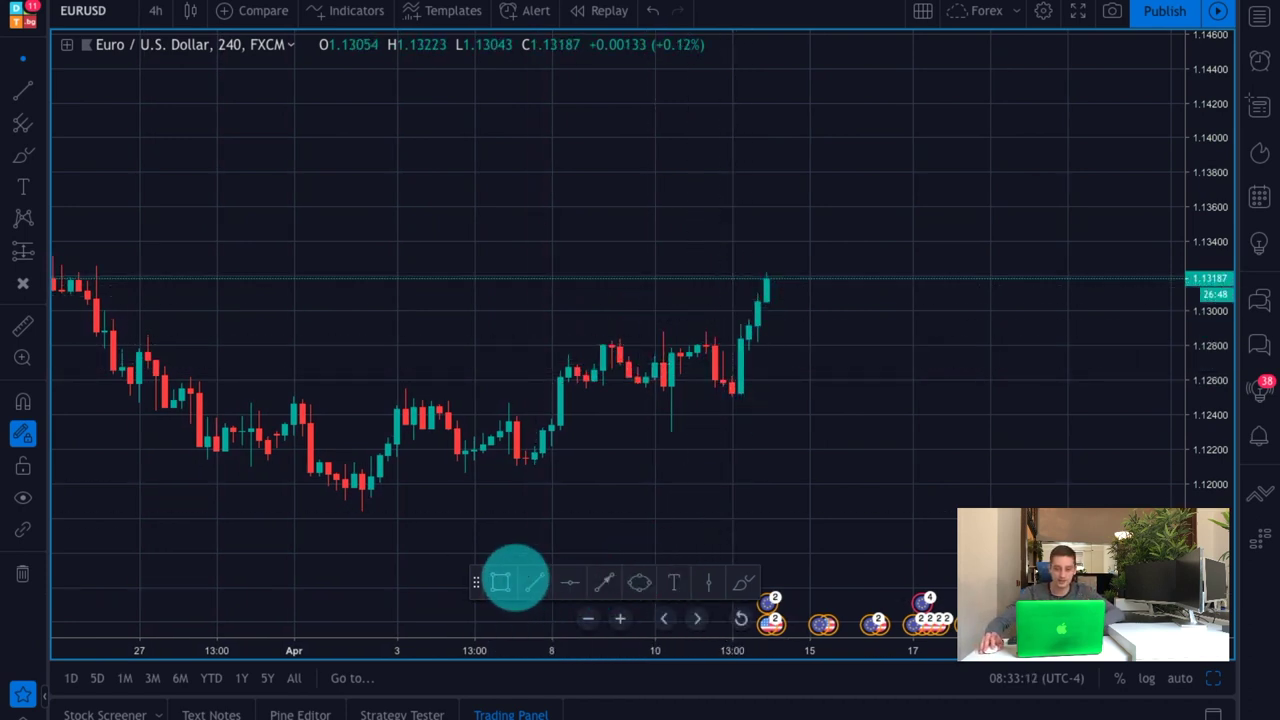
{"action": "left_click", "coordinate": [505, 581]}
{"action": "left_click", "coordinate": [743, 582]}
{"action": "mouse_move", "coordinate": [562, 383]}
{"action": "left_mouse_down"}
{"action": "mouse_move", "coordinate": [680, 352]}
{"action": "mouse_move", "coordinate": [733, 389]}
{"action": "left_mouse_up"}
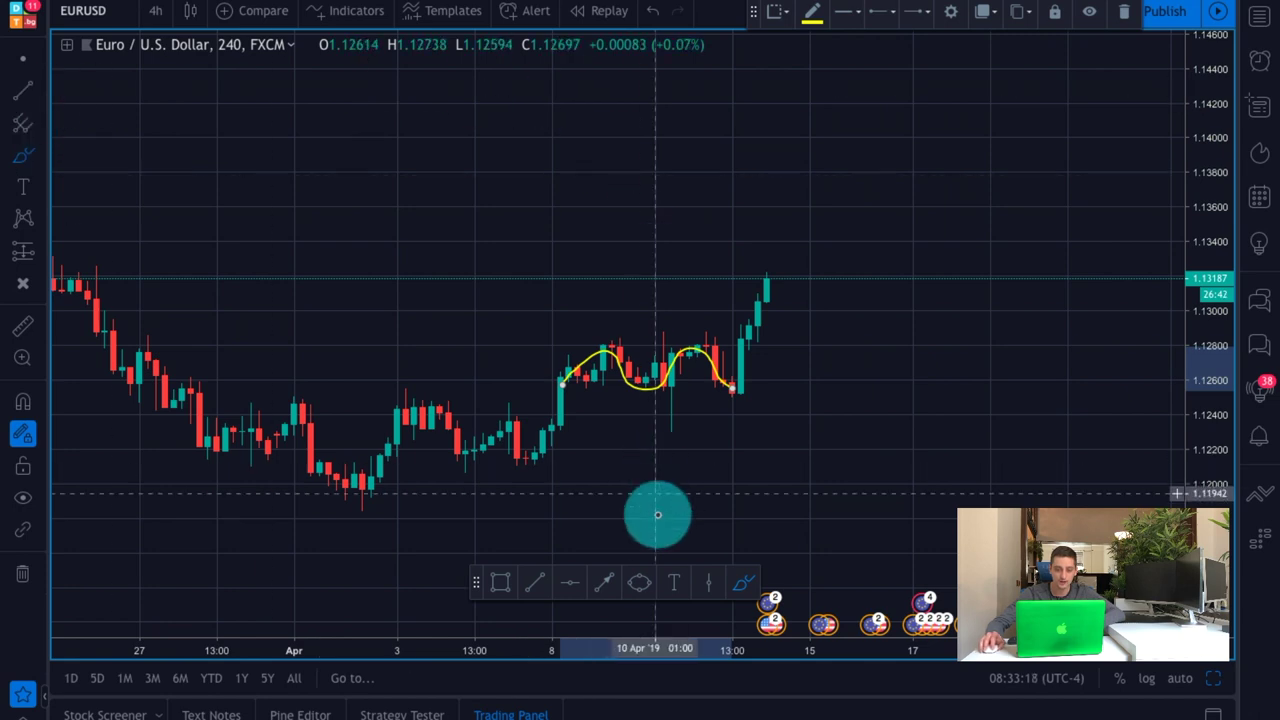
- Draw a rectangle over the consolidation's highs from about 1.12805 to 1.12908, spanning 4 April to 16 April
{"action": "left_click", "coordinate": [505, 582]}
{"action": "mouse_move", "coordinate": [542, 344]}
{"action": "left_mouse_down"}
{"action": "mouse_move", "coordinate": [751, 294]}
{"action": "mouse_move", "coordinate": [857, 328]}
{"action": "left_mouse_up"}
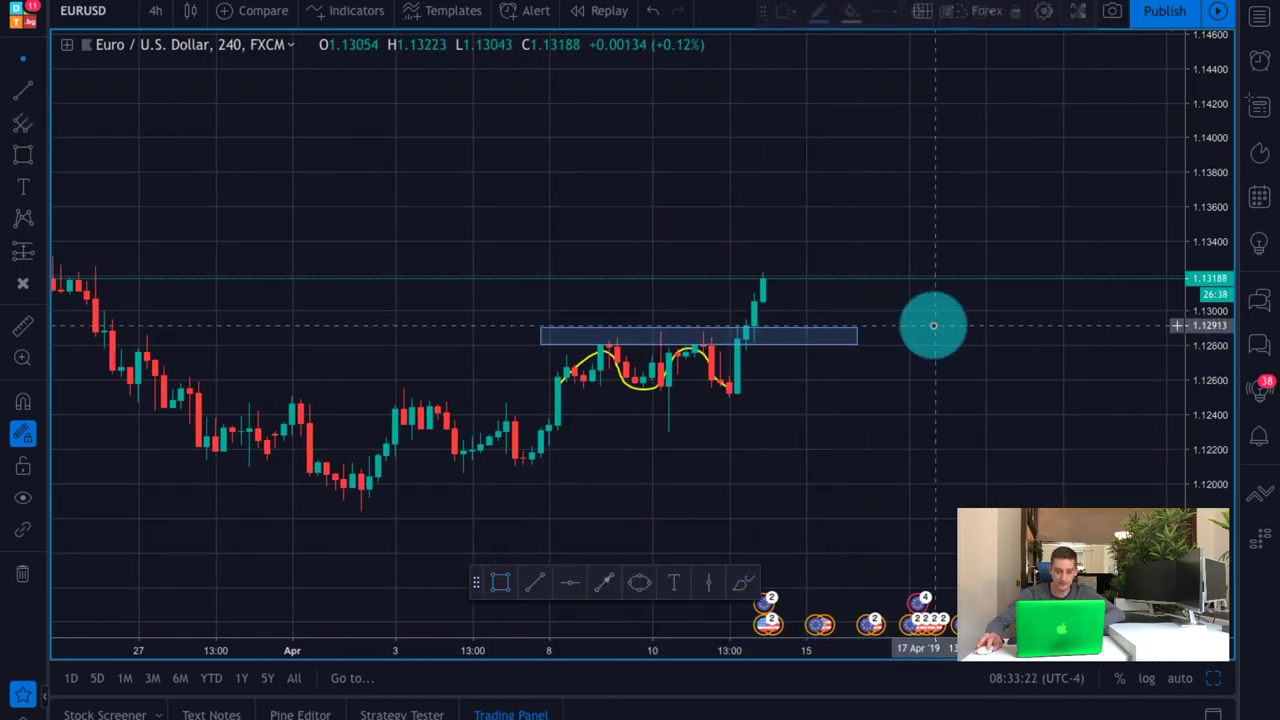
{"action": "left_click", "coordinate": [938, 325]}
{"action": "left_click_drag", "start_coordinate": [540, 328], "coordinate": [492, 325]}
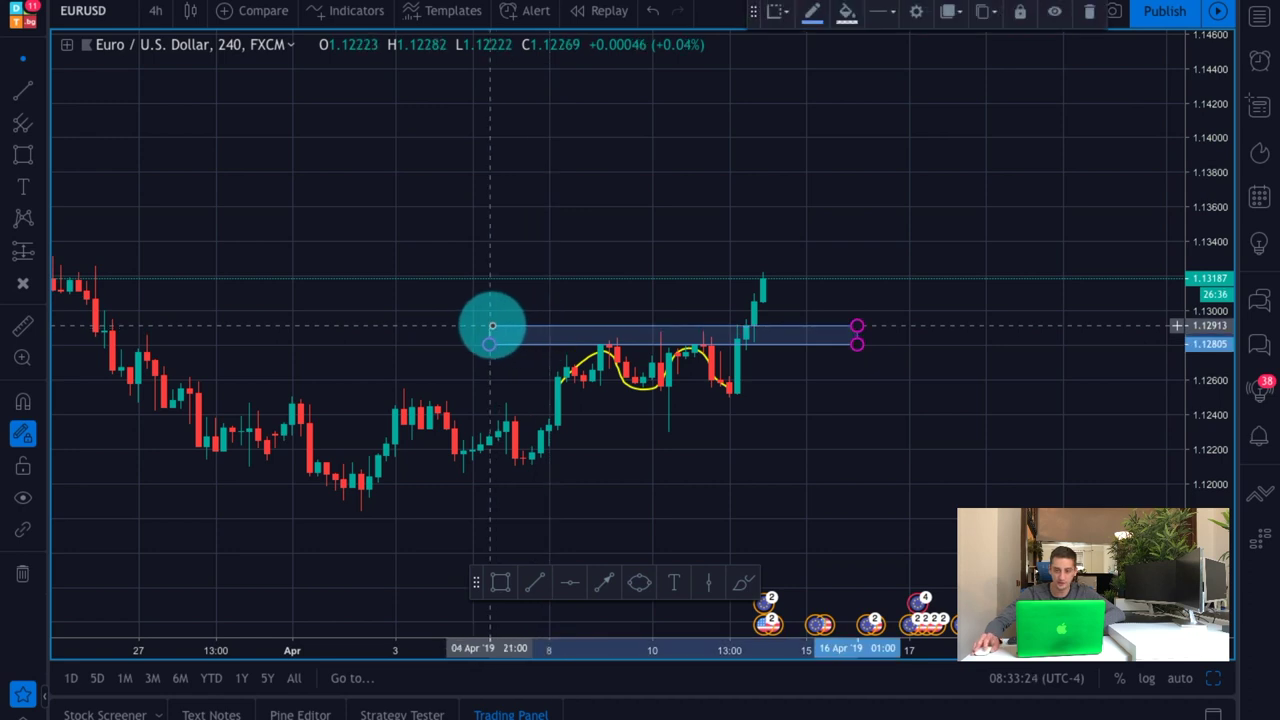
- Set both the border and the fill of the rectangle over the highs to red
{"action": "left_click", "coordinate": [812, 11]}
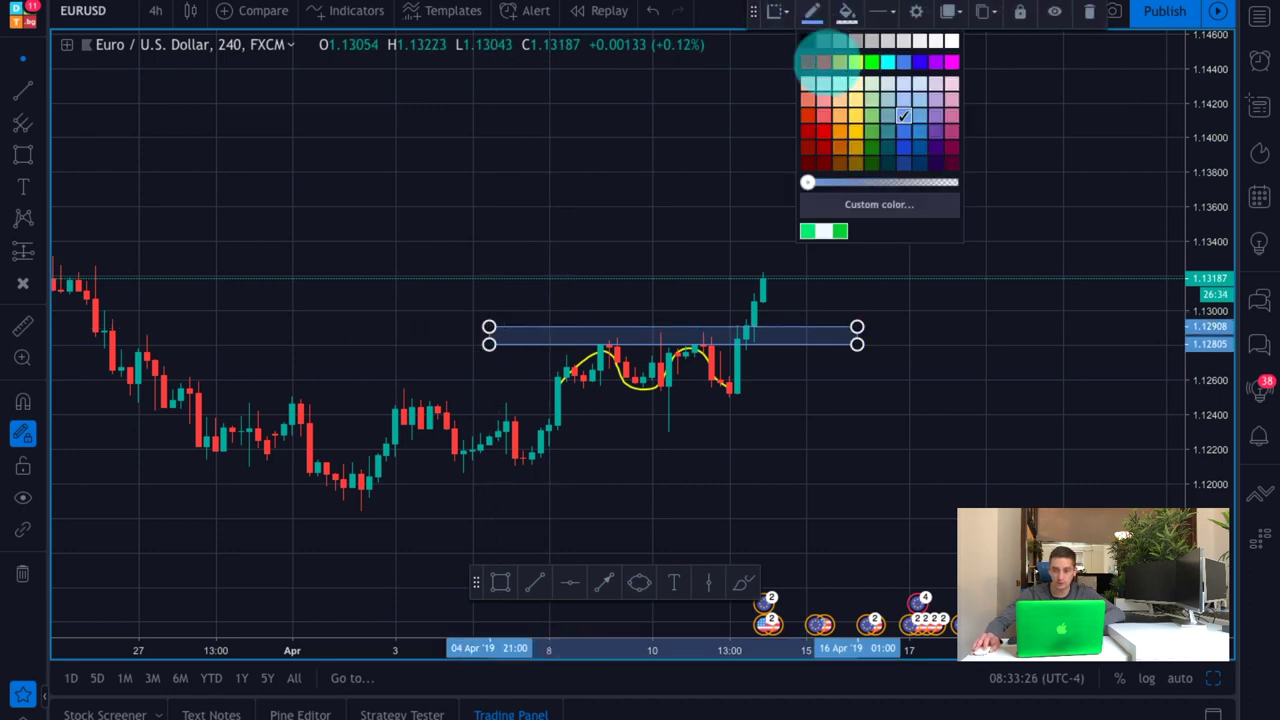
{"action": "left_click", "coordinate": [825, 62]}
{"action": "left_click", "coordinate": [846, 11]}
{"action": "left_click", "coordinate": [859, 62]}
{"action": "left_click", "coordinate": [671, 240]}
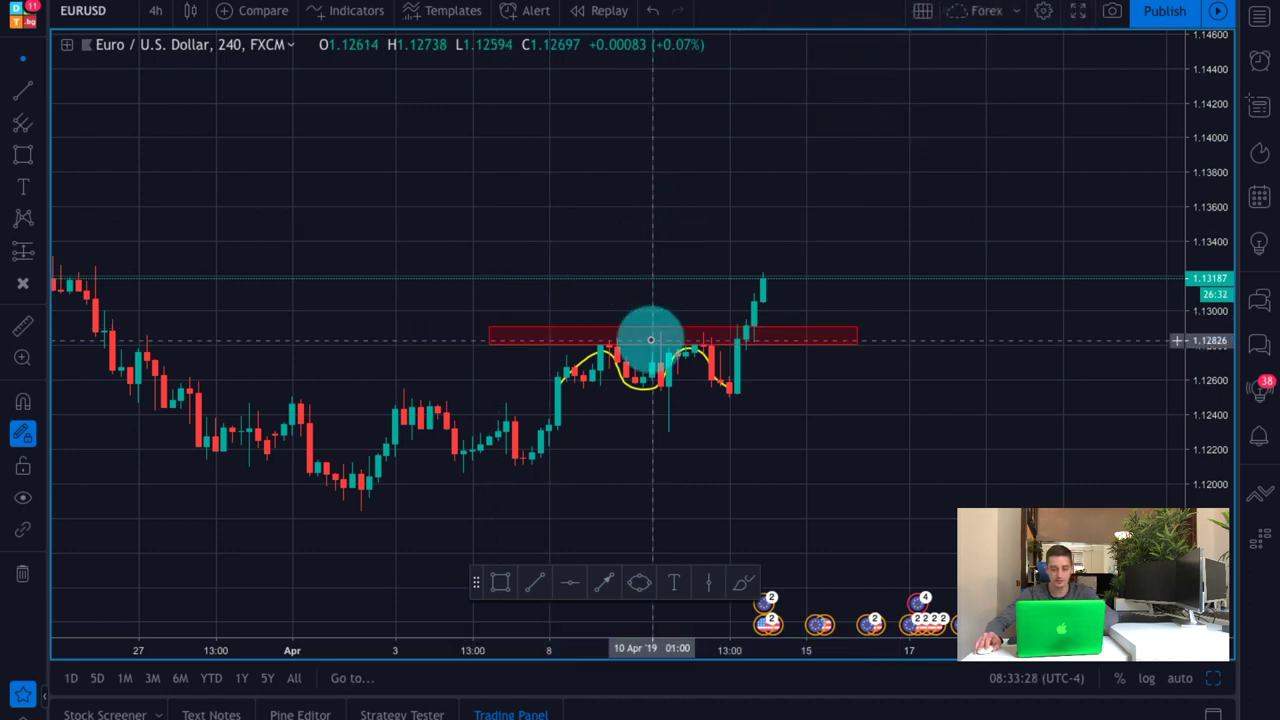
- Duplicate the red zone beneath the consolidation's lows at about 1.12446 to 1.12548, and make the copy's fill and border green
{"action": "left_click_drag", "start_coordinate": [654, 331], "coordinate": [644, 392]}
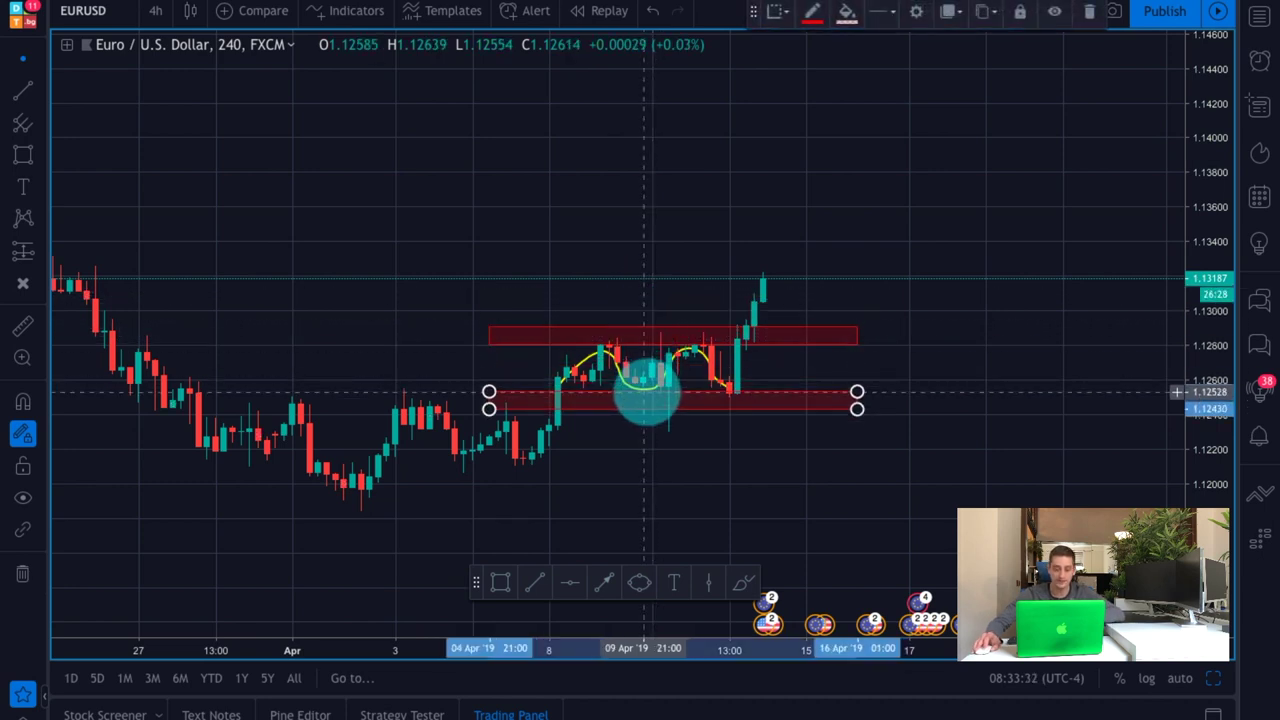
{"action": "left_click", "coordinate": [846, 11]}
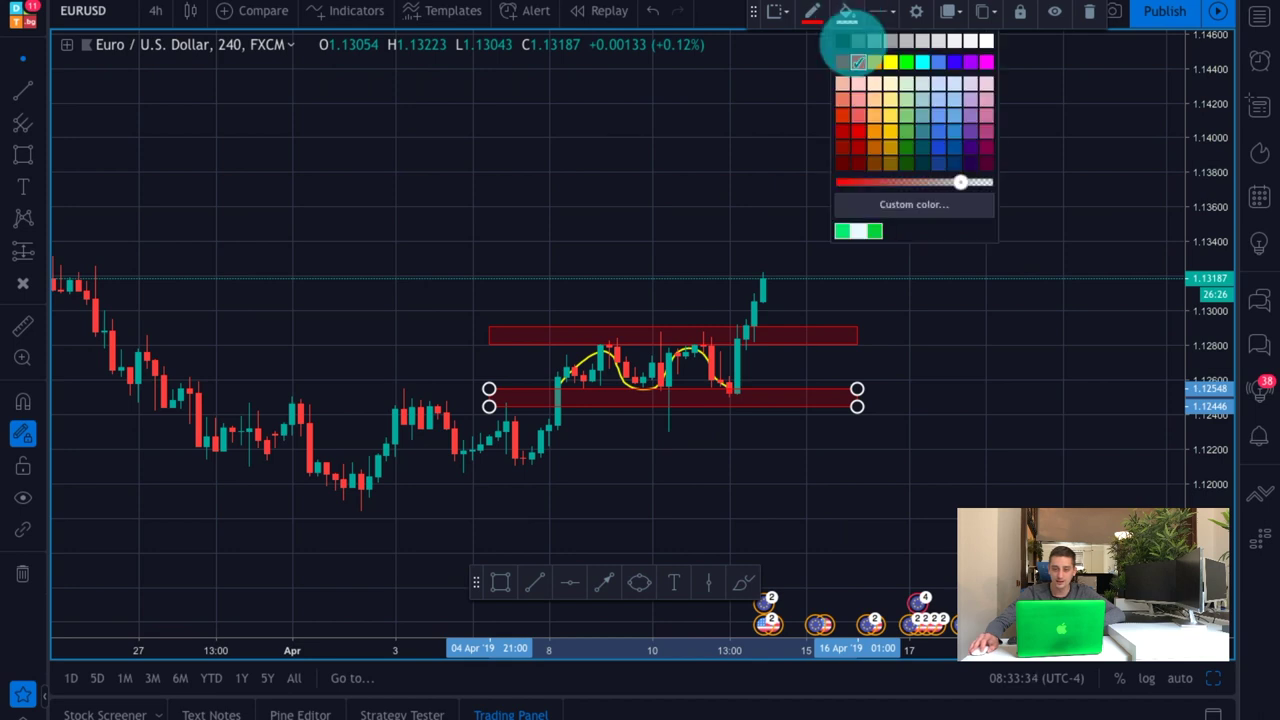
{"action": "left_click", "coordinate": [906, 62]}
{"action": "left_click", "coordinate": [812, 11]}
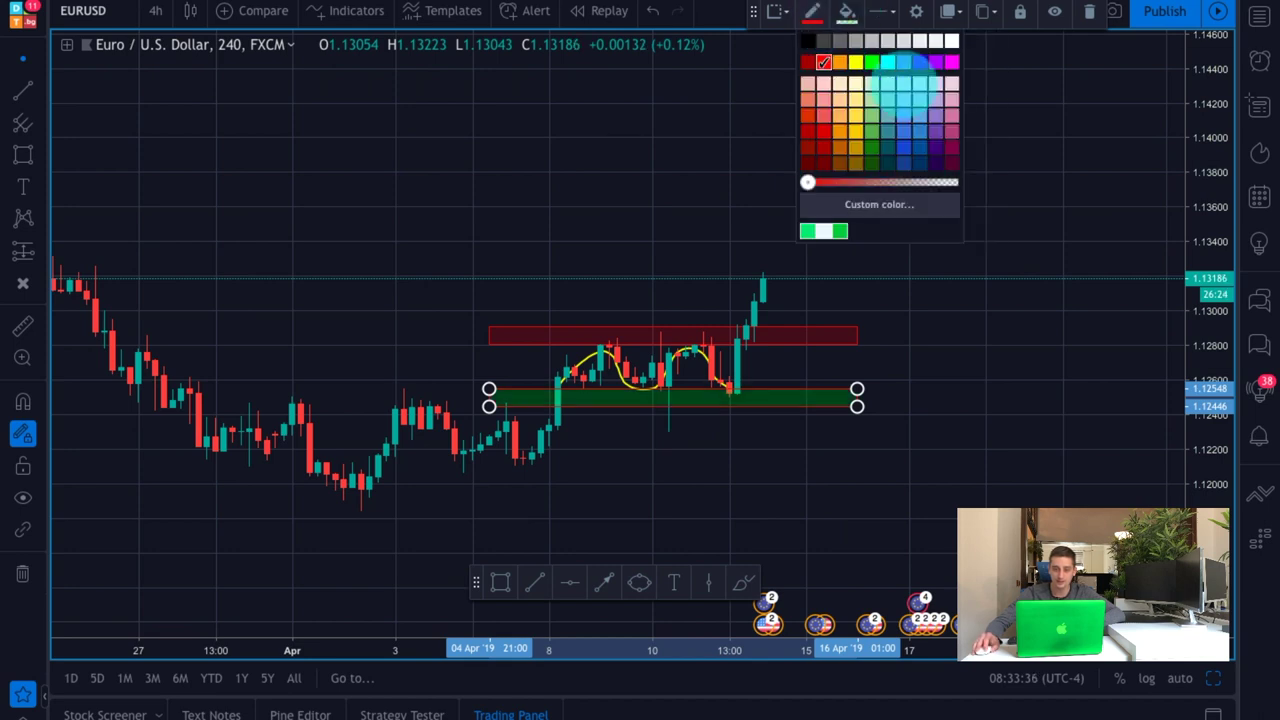
{"action": "left_click", "coordinate": [880, 60]}
{"action": "left_click", "coordinate": [754, 217]}
- Draw a green arrow from above the consolidation down to the candle that breaks out above the red zone
{"action": "left_click_drag", "start_coordinate": [749, 463], "coordinate": [1089, 463]}
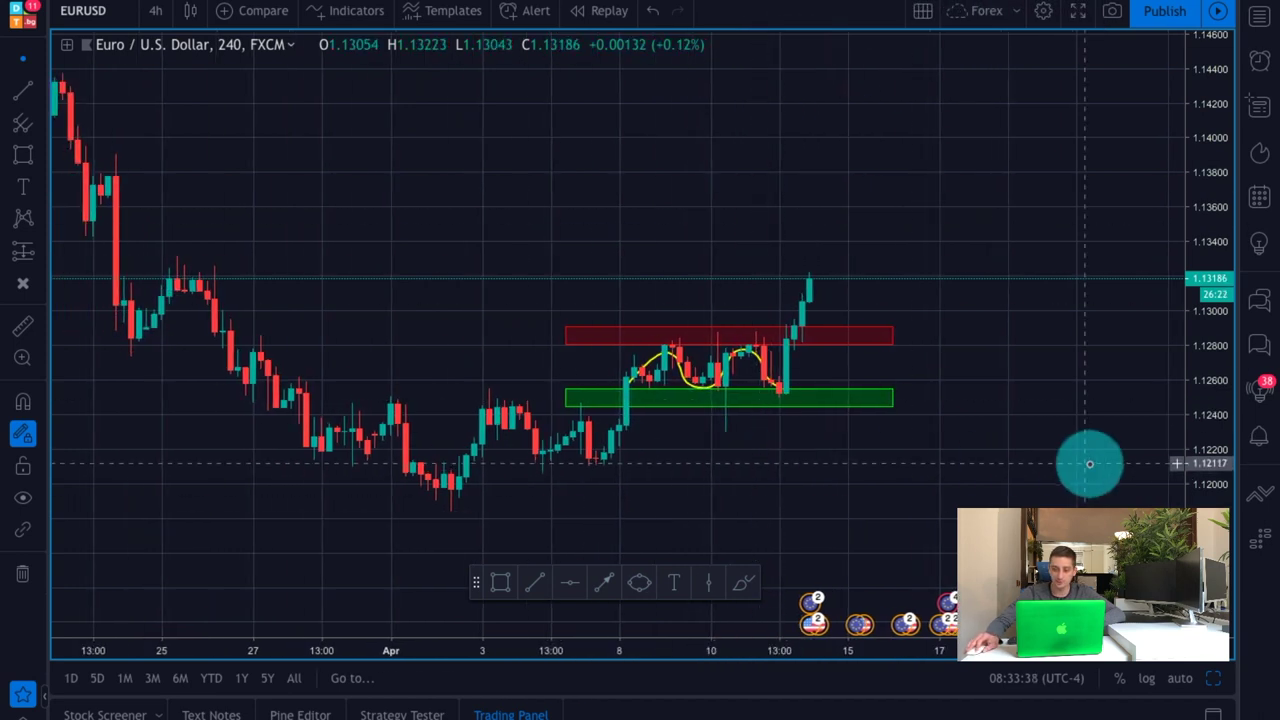
{"action": "left_click_drag", "start_coordinate": [1207, 482], "coordinate": [1203, 414]}
{"action": "scroll", "coordinate": [990, 428], "scroll_direction": "up", "scroll_amount": 1}
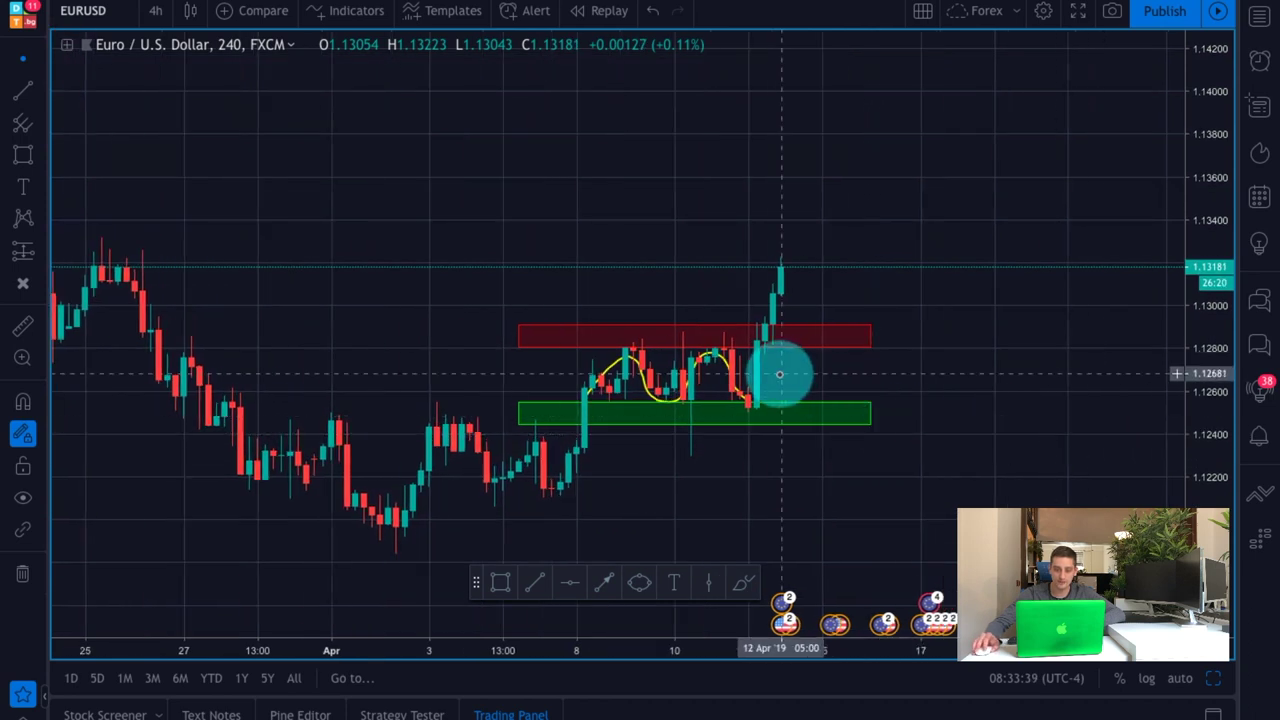
{"action": "left_click", "coordinate": [25, 90]}
{"action": "left_click", "coordinate": [40, 88]}
{"action": "left_click", "coordinate": [604, 582]}
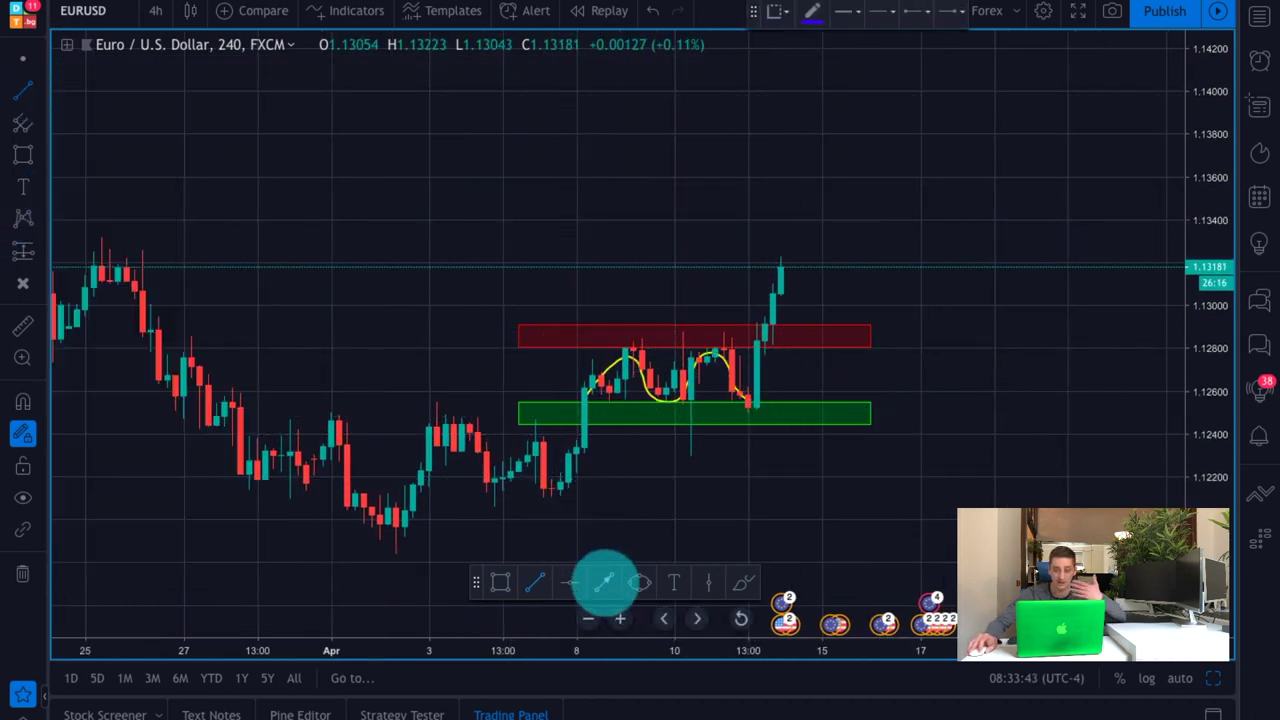
{"action": "left_click_drag", "start_coordinate": [683, 256], "coordinate": [754, 333]}
{"action": "left_click", "coordinate": [765, 322]}
{"action": "left_click", "coordinate": [927, 299]}
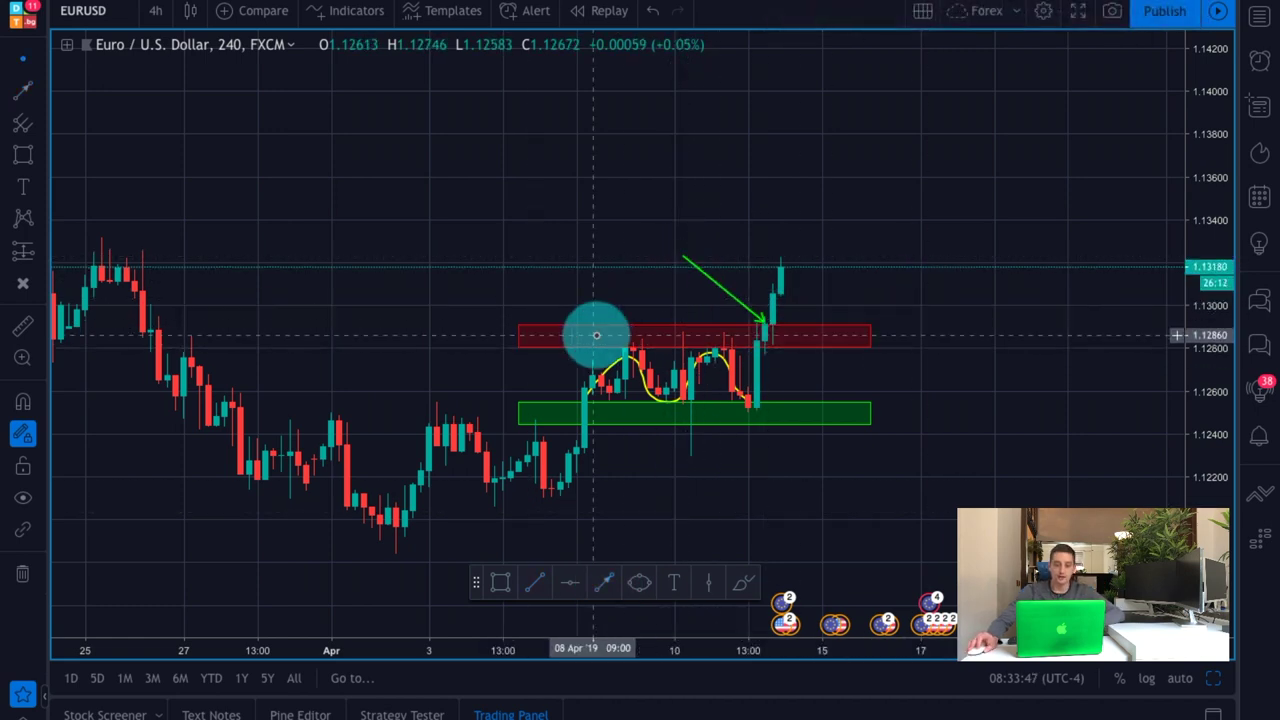
- Lower the red zone slightly to about 1.12789–1.12889 and shorten its start to 5 April
{"action": "scroll", "coordinate": [886, 406], "scroll_direction": "up", "scroll_amount": 1}
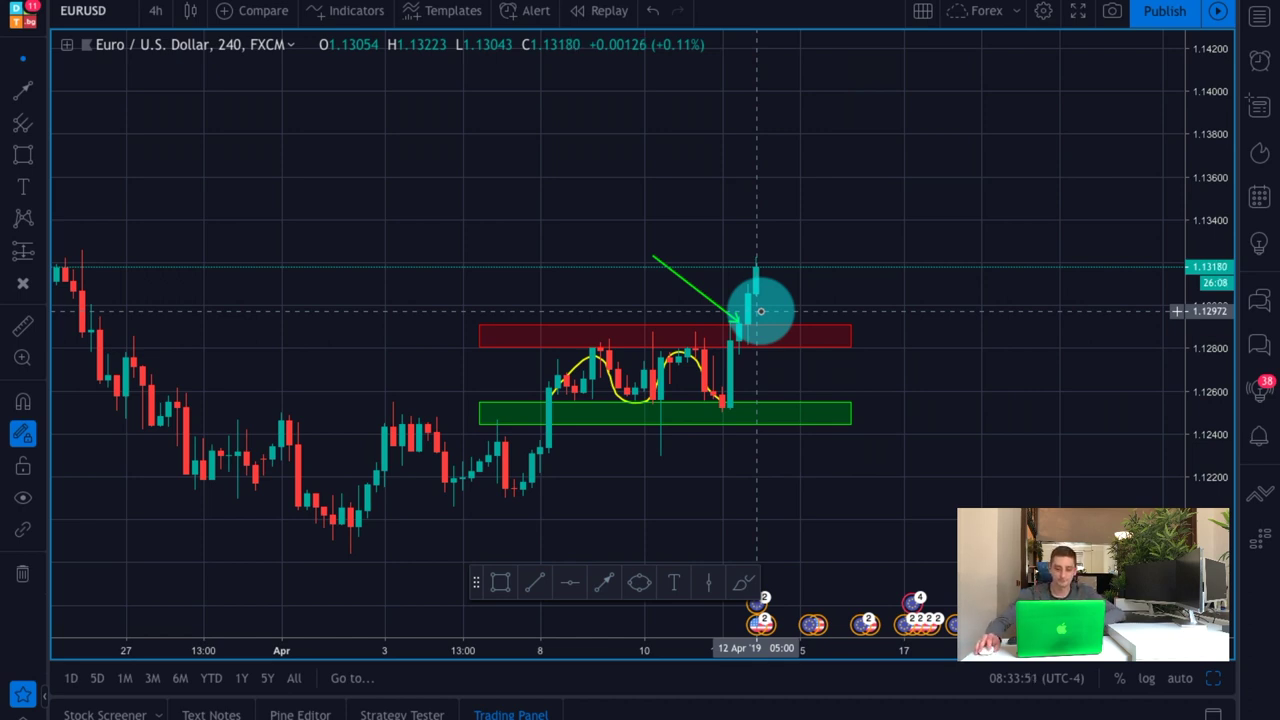
{"action": "left_click", "coordinate": [654, 346]}
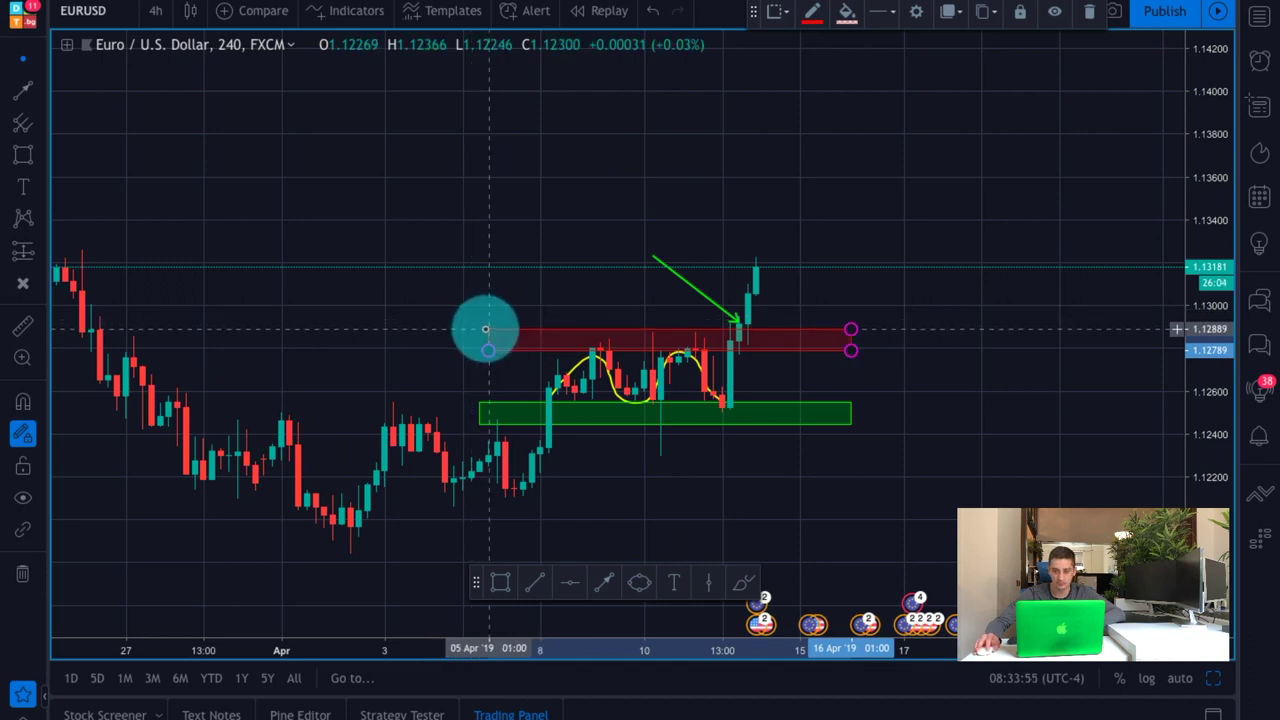
{"action": "left_click", "coordinate": [986, 286]}
- Add the text label "R" and place it inside the red zone, after the breakout candle
{"action": "scroll", "coordinate": [909, 349], "scroll_direction": "down", "scroll_amount": 2}
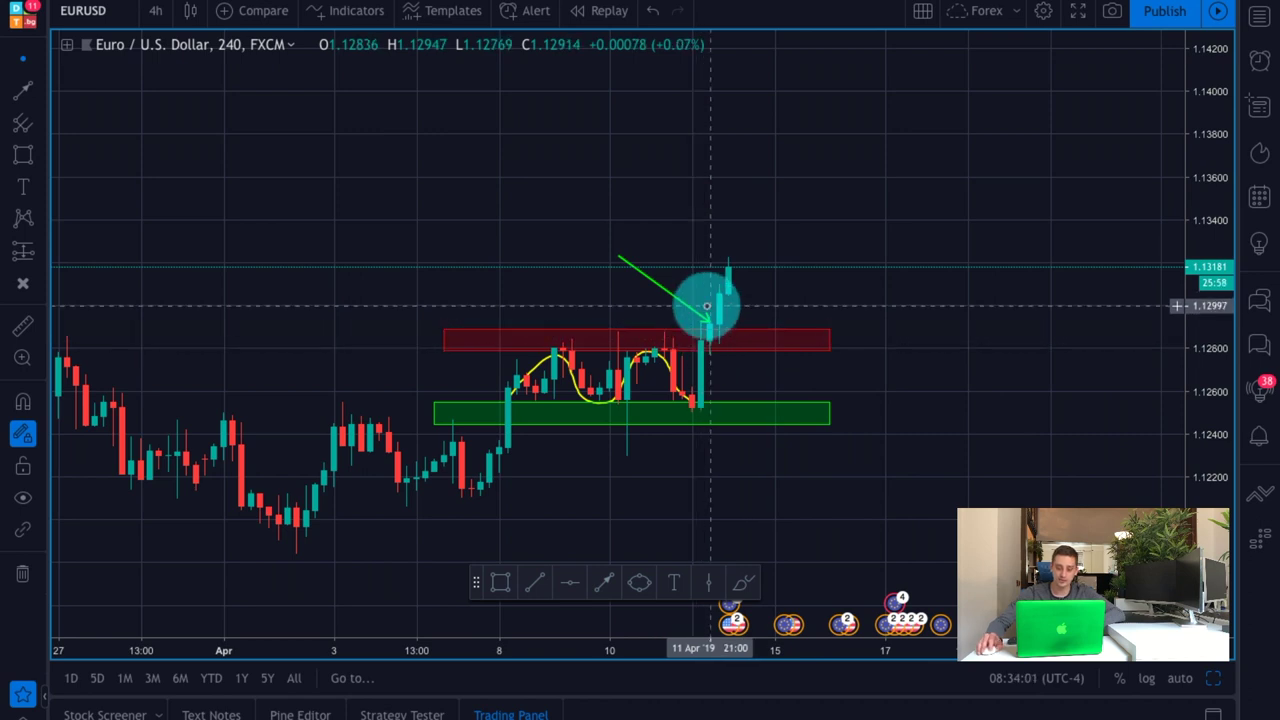
{"action": "left_click", "coordinate": [23, 187]}
{"action": "left_click", "coordinate": [749, 337]}
{"action": "type", "text": "R"}
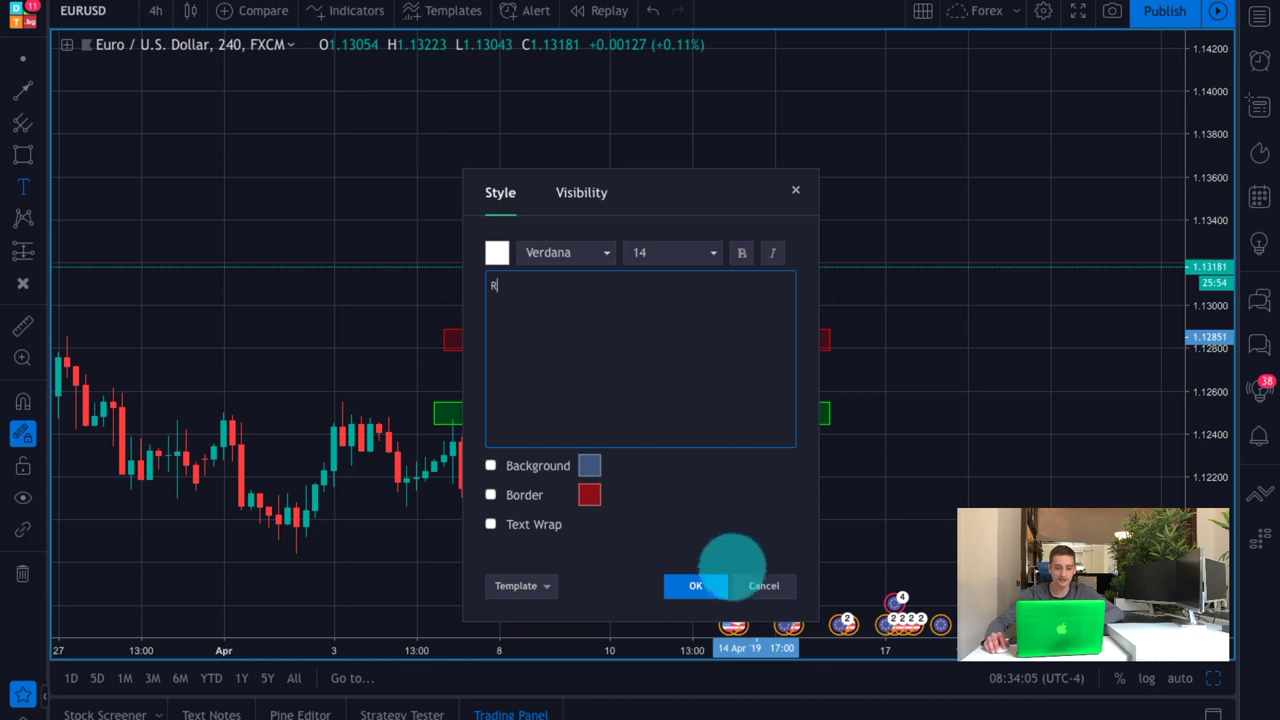
{"action": "left_click", "coordinate": [705, 584]}
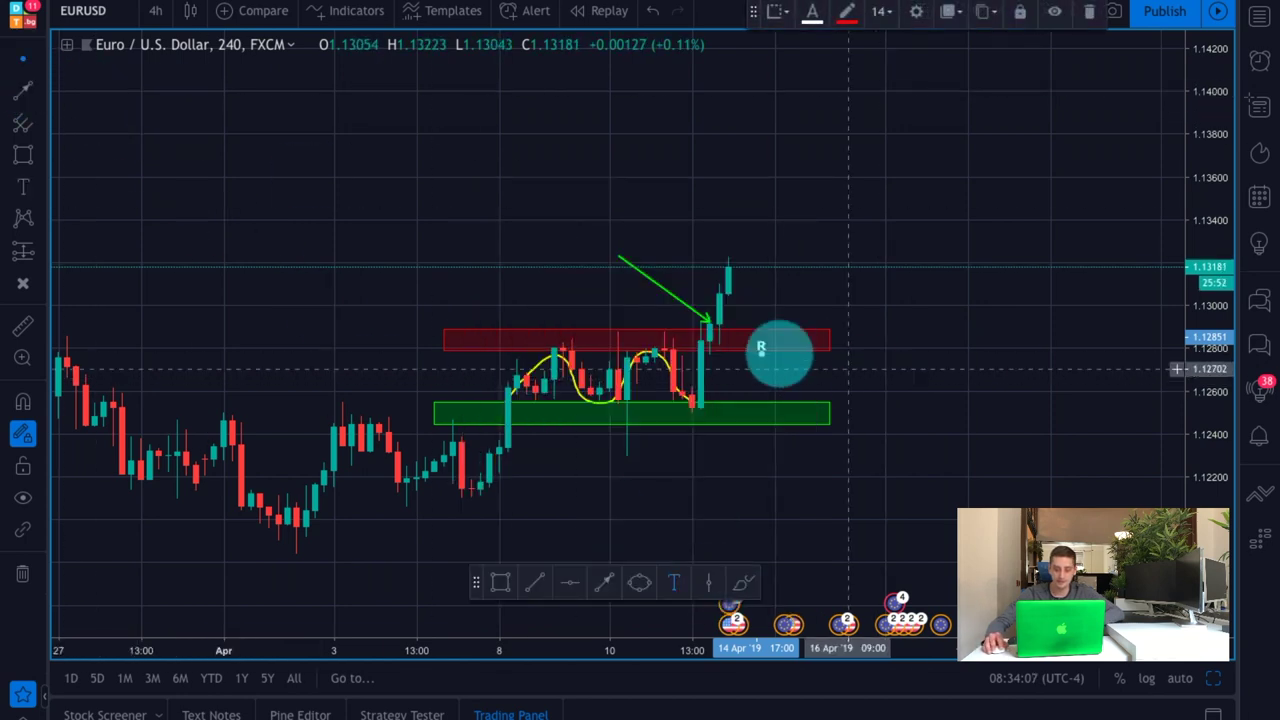
{"action": "left_click_drag", "start_coordinate": [765, 343], "coordinate": [774, 338]}
{"action": "left_click", "coordinate": [809, 297]}
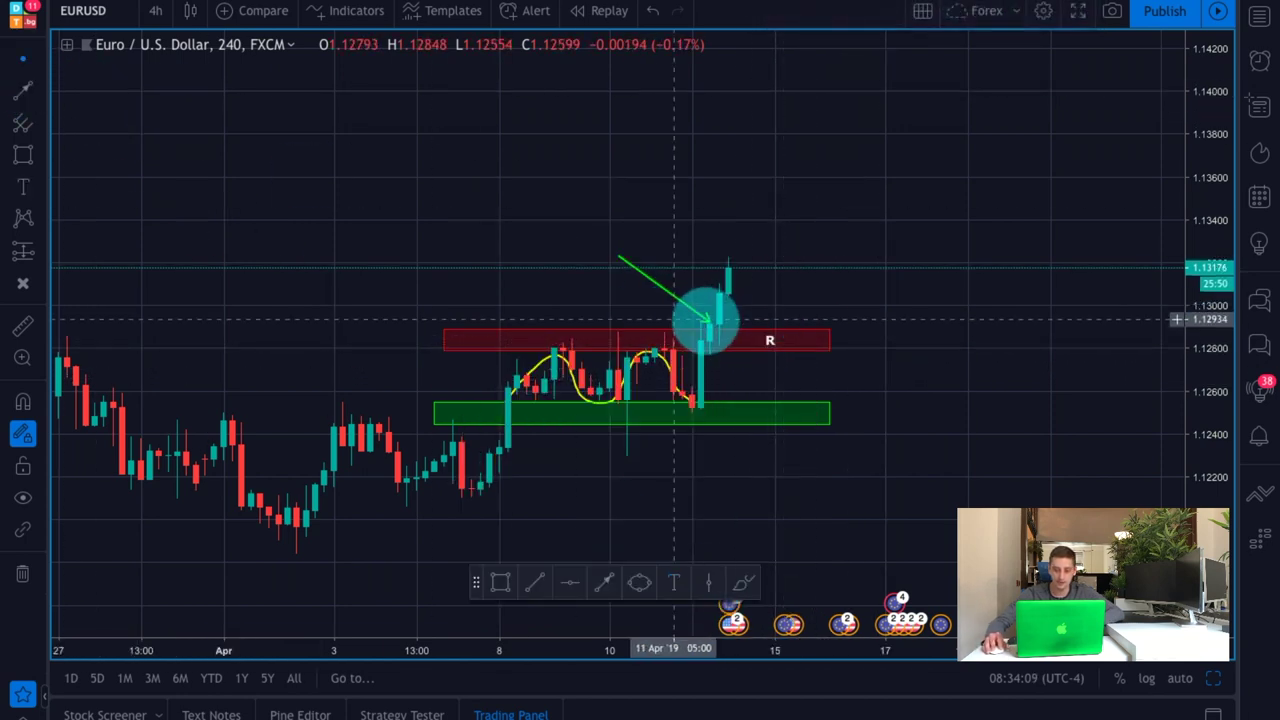
{"action": "left_click", "coordinate": [709, 322]}
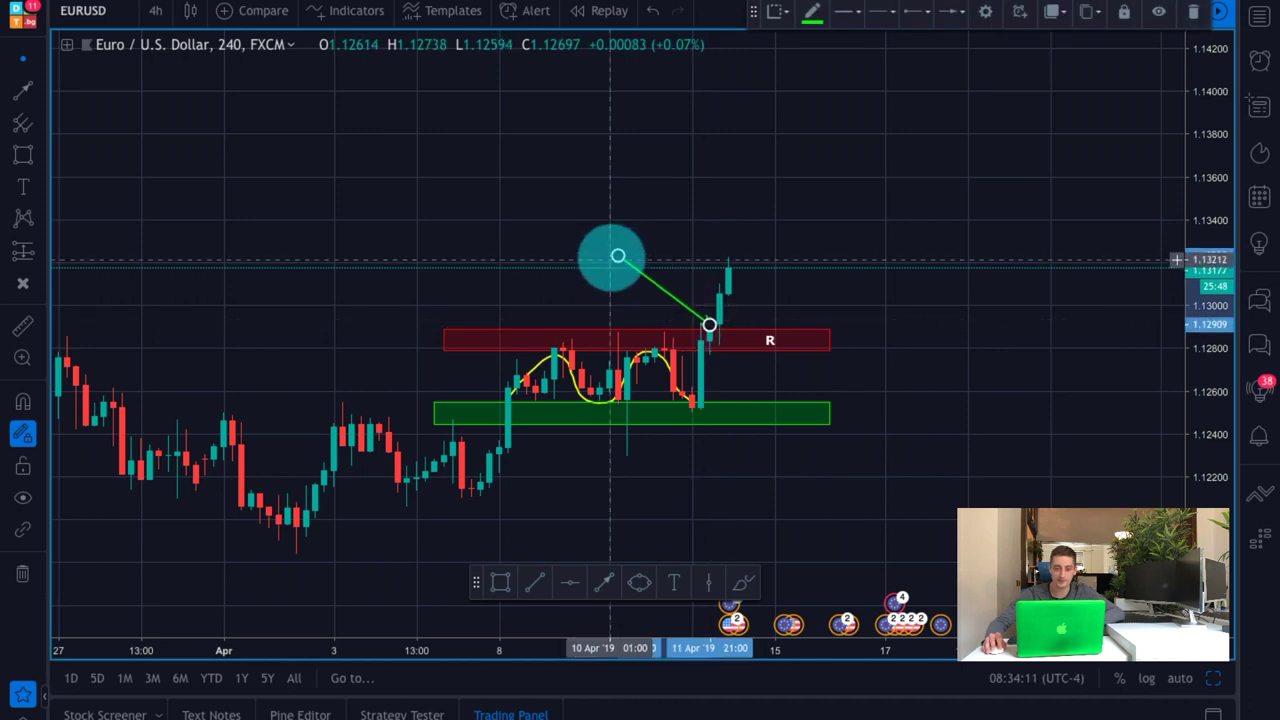
{"action": "left_click", "coordinate": [880, 320]}
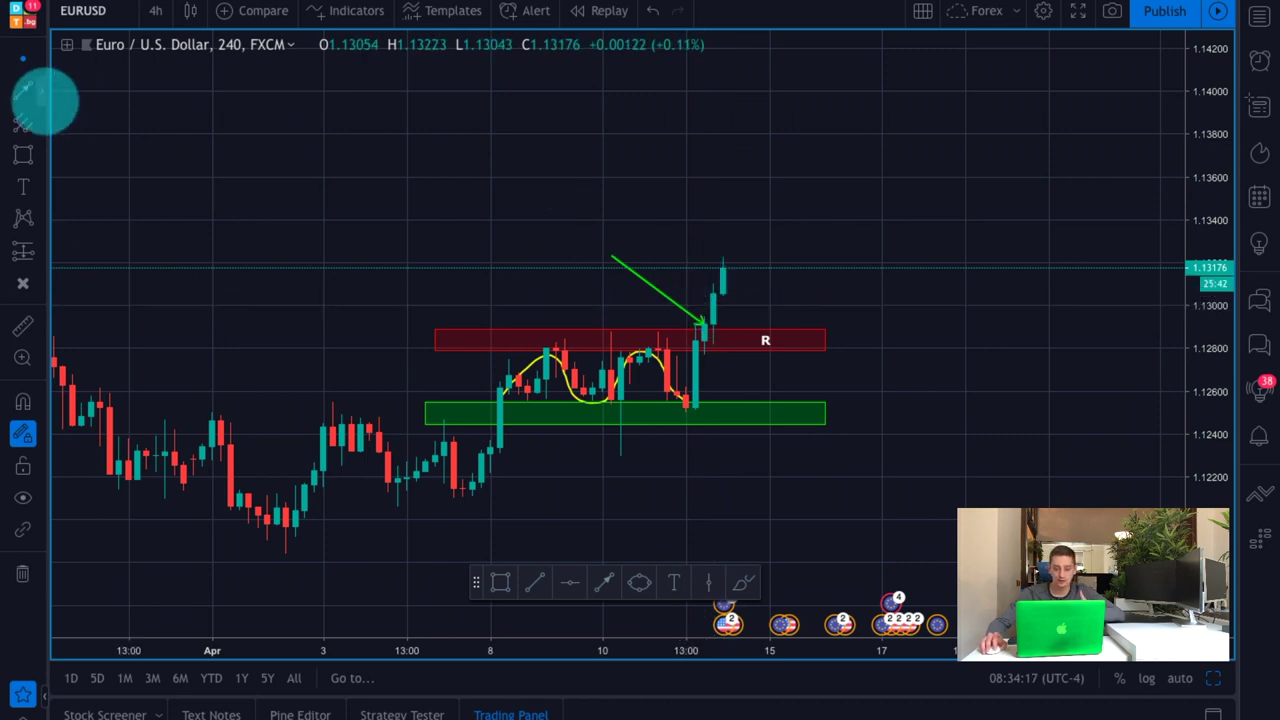
- Draw a short horizontal trend line at about 1.1240 just beneath the green zone and colour it red
{"action": "left_click", "coordinate": [545, 581]}
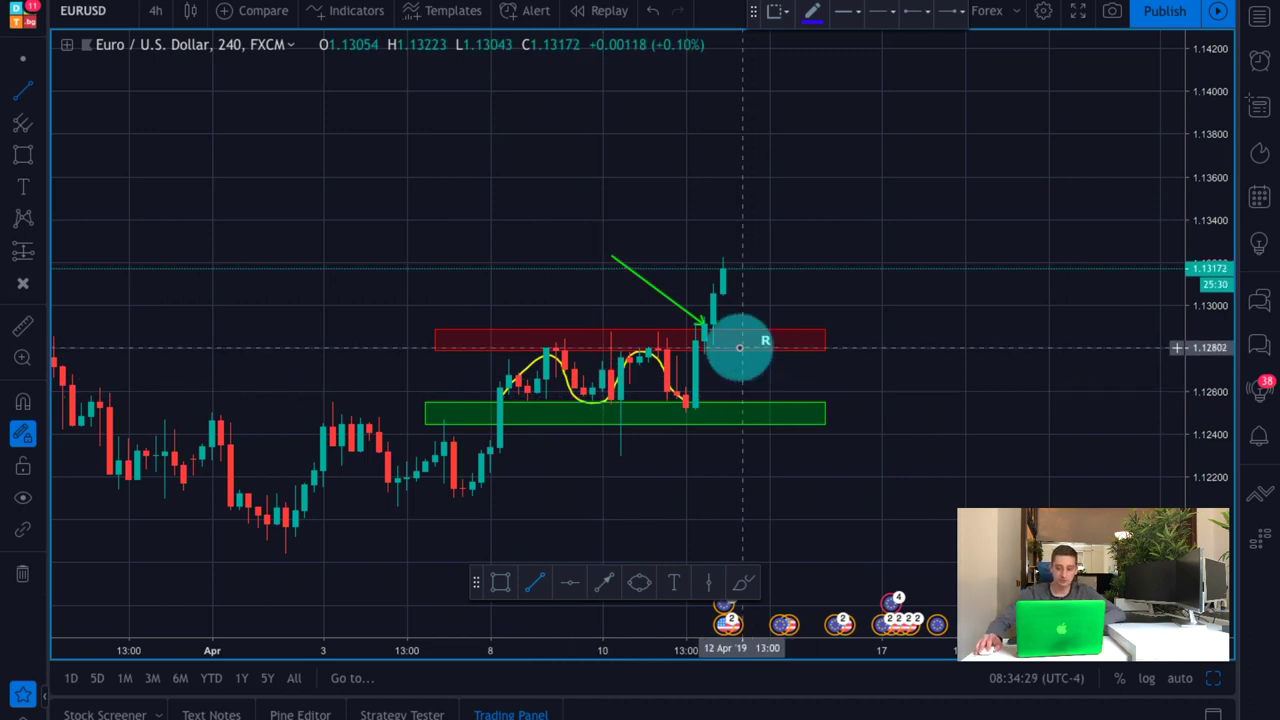
{"action": "left_click", "coordinate": [713, 432]}
{"action": "left_click", "coordinate": [833, 432]}
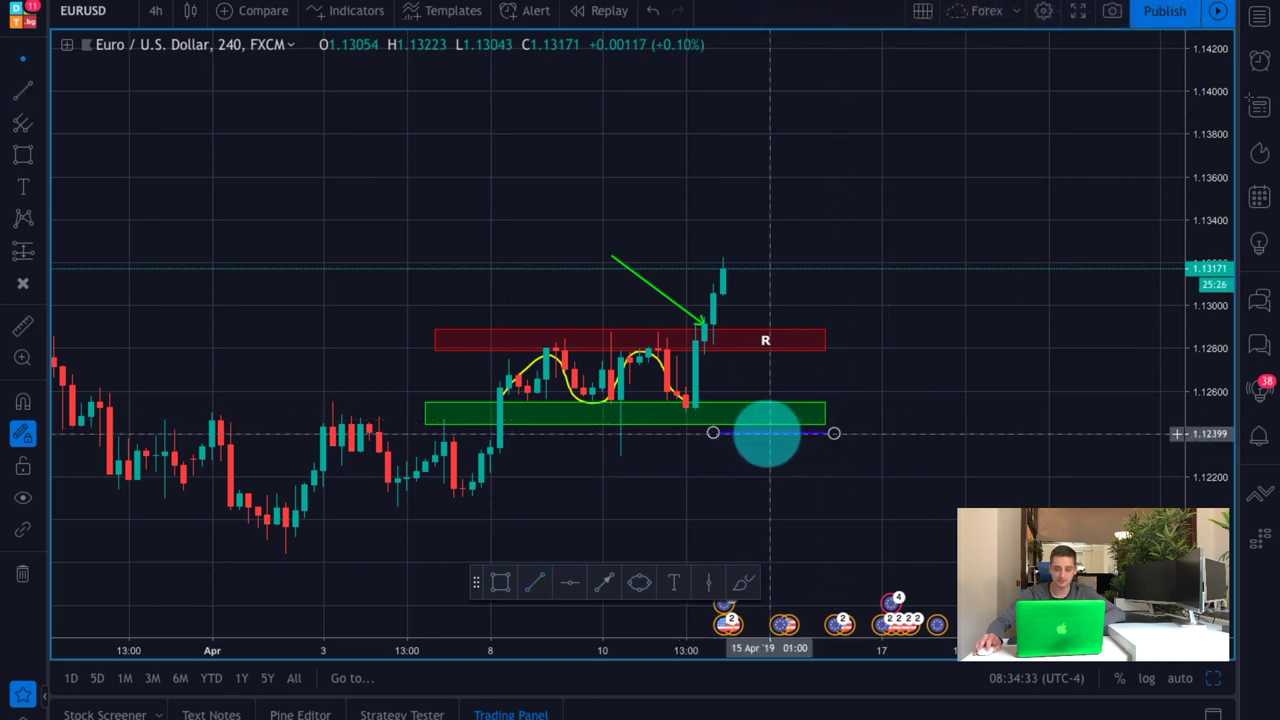
{"action": "left_click", "coordinate": [810, 13]}
{"action": "left_click", "coordinate": [822, 62]}
{"action": "left_click", "coordinate": [866, 114]}
- Draw a rectangle over the late-February highs from about 1.13950 to 1.14194, extending it past the March price spike
{"action": "scroll", "coordinate": [894, 506], "scroll_direction": "down", "scroll_amount": 1}
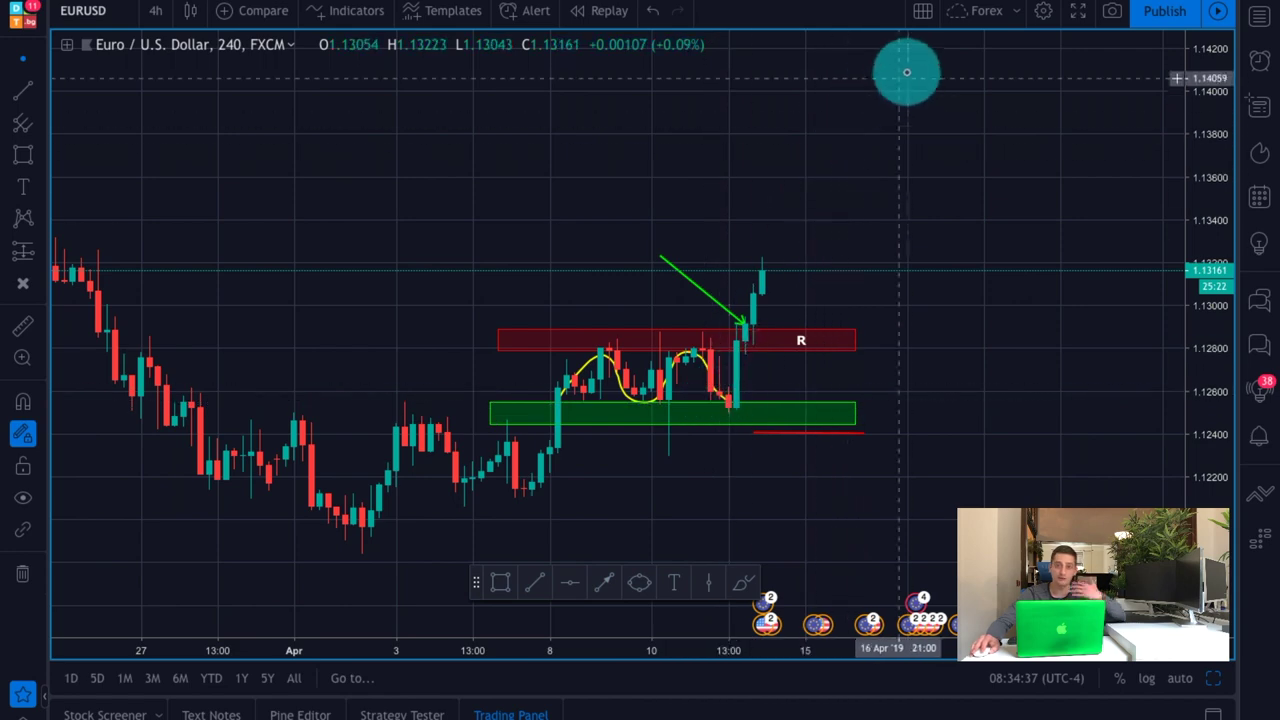
{"action": "scroll", "coordinate": [877, 189], "scroll_direction": "left", "scroll_amount": 10}
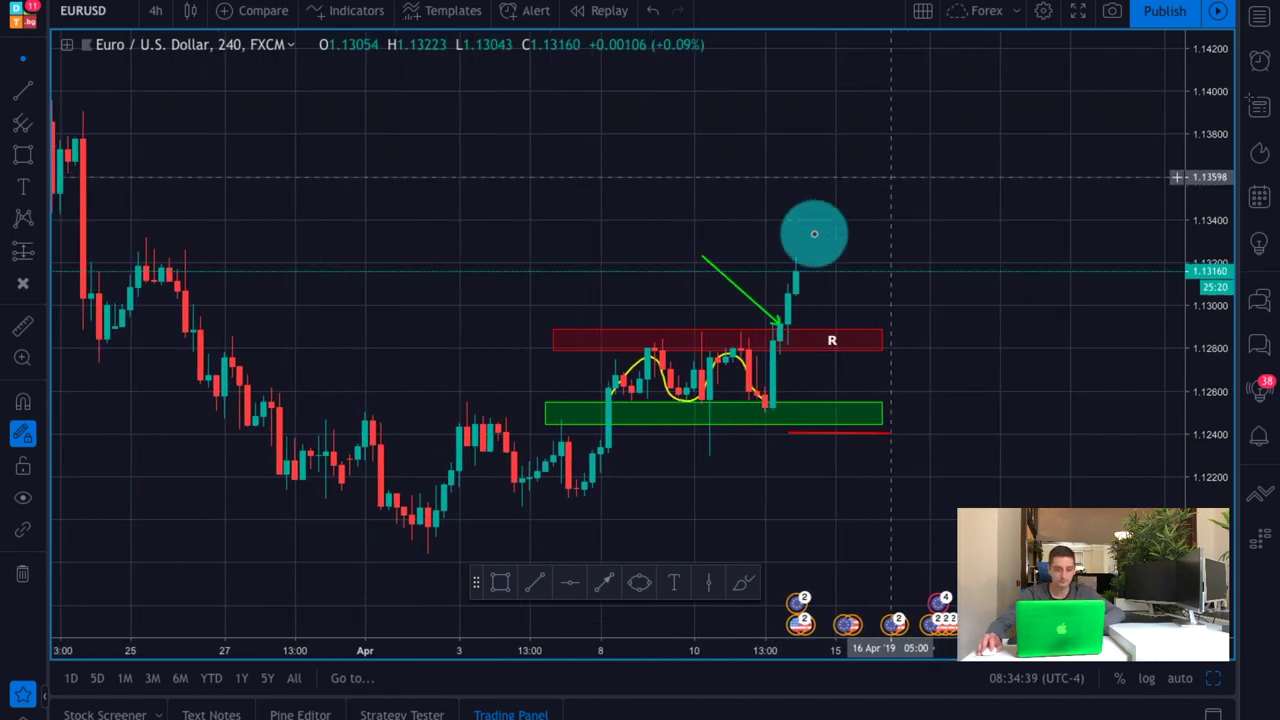
{"action": "scroll", "coordinate": [697, 290], "scroll_direction": "left", "scroll_amount": 8}
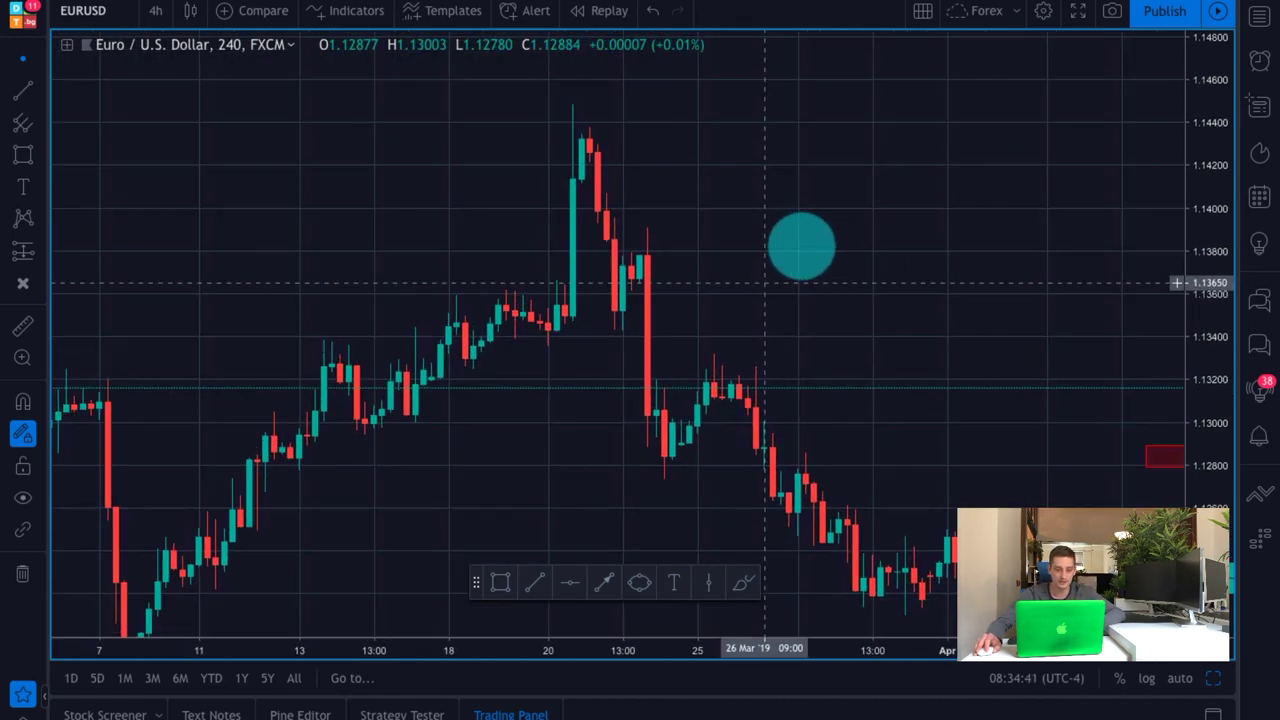
{"action": "scroll", "coordinate": [549, 440], "scroll_direction": "left", "scroll_amount": 11}
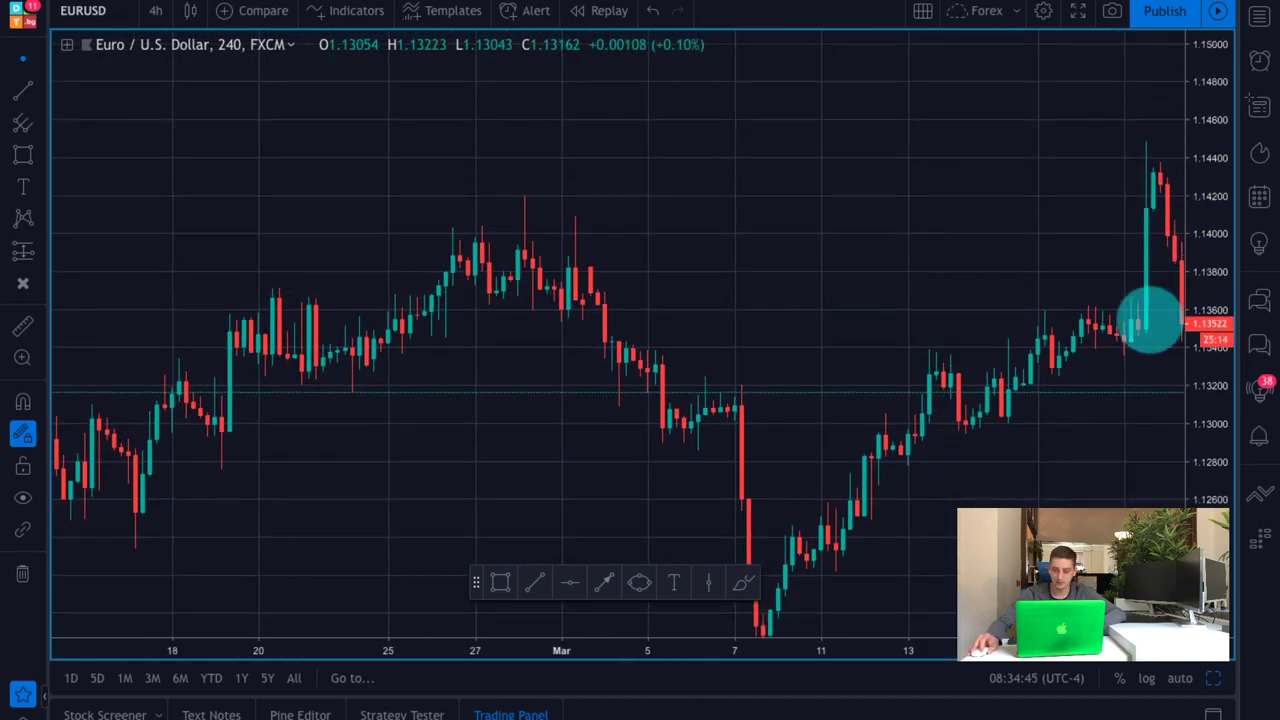
{"action": "scroll", "coordinate": [794, 363], "scroll_direction": "right", "scroll_amount": 5}
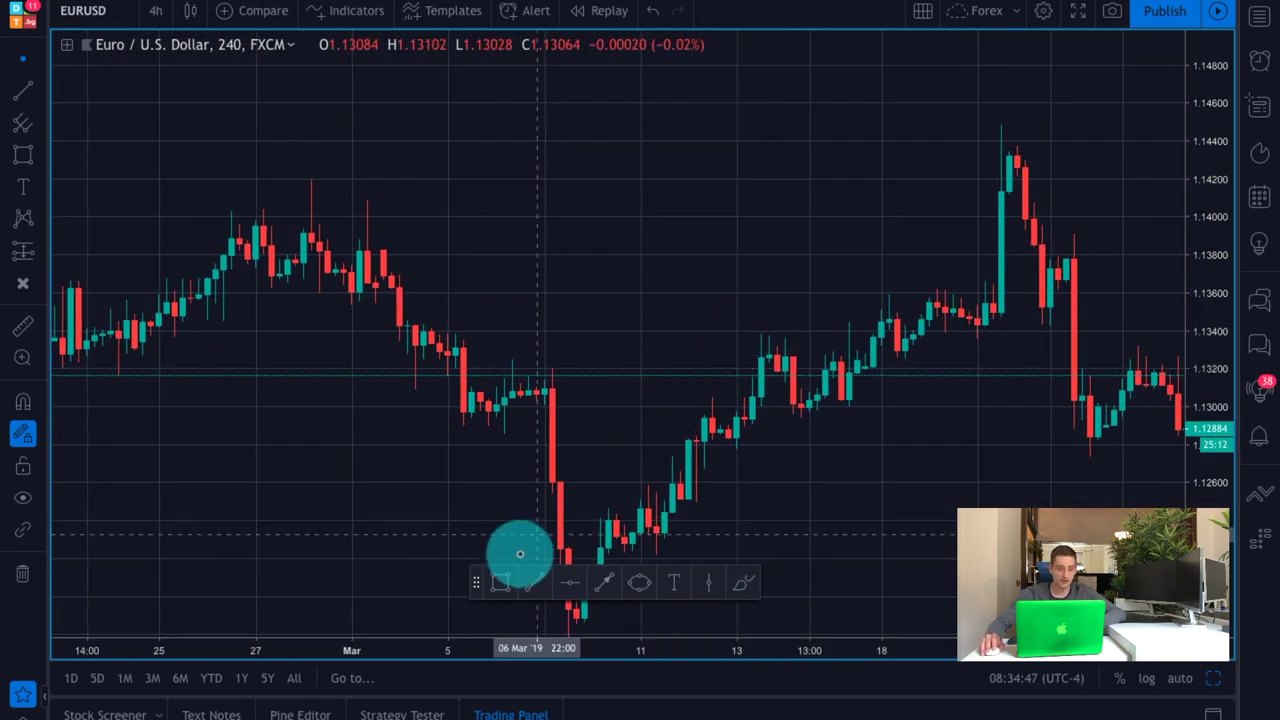
{"action": "left_click", "coordinate": [500, 582]}
{"action": "mouse_move", "coordinate": [189, 221]}
{"action": "left_mouse_down"}
{"action": "mouse_move", "coordinate": [711, 180]}
{"action": "mouse_move", "coordinate": [976, 181]}
{"action": "left_mouse_up"}
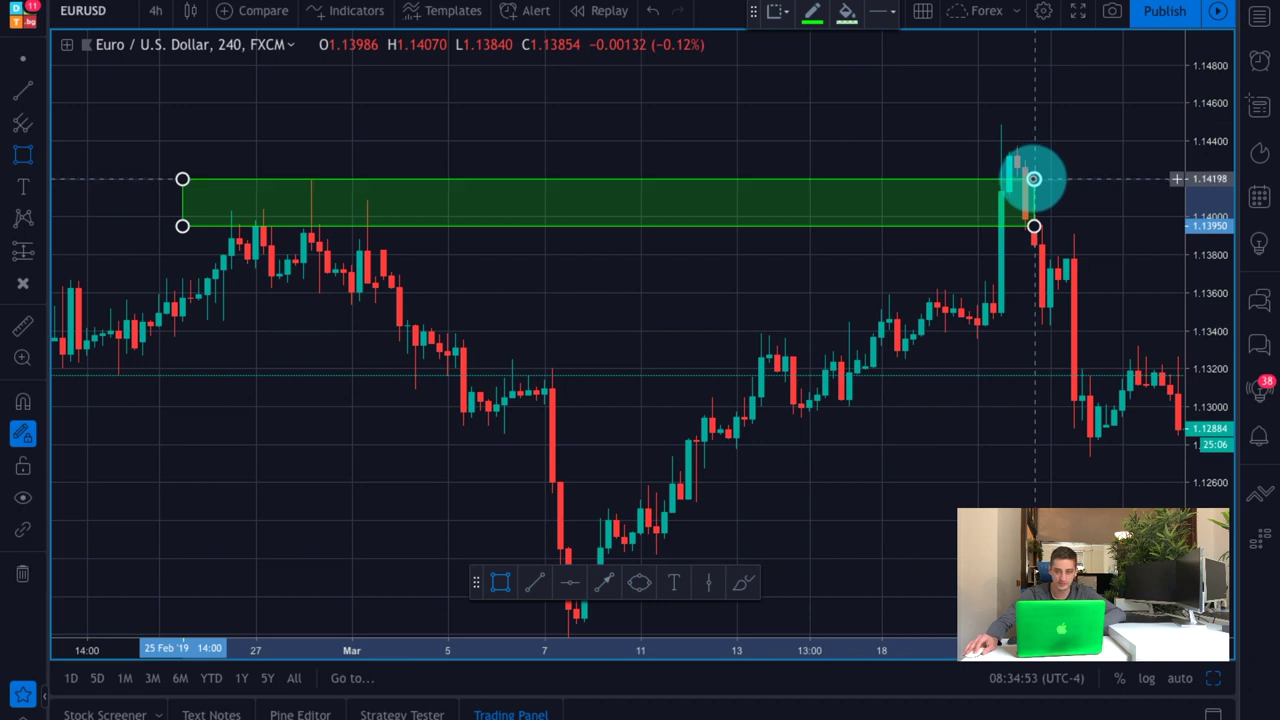
{"action": "left_click", "coordinate": [791, 163]}
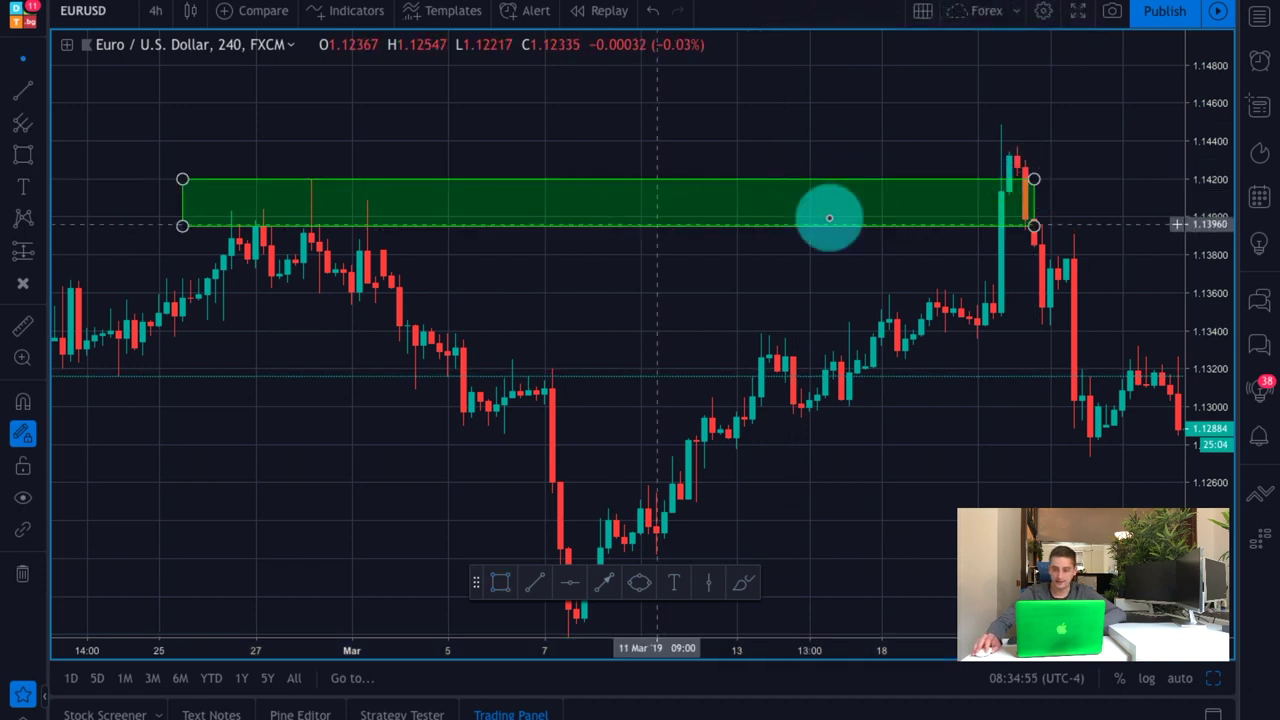
{"action": "left_click_drag", "start_coordinate": [1034, 180], "coordinate": [1106, 180]}
- Set the border and fill of the rectangle over the late-February highs to red
{"action": "left_click", "coordinate": [812, 12]}
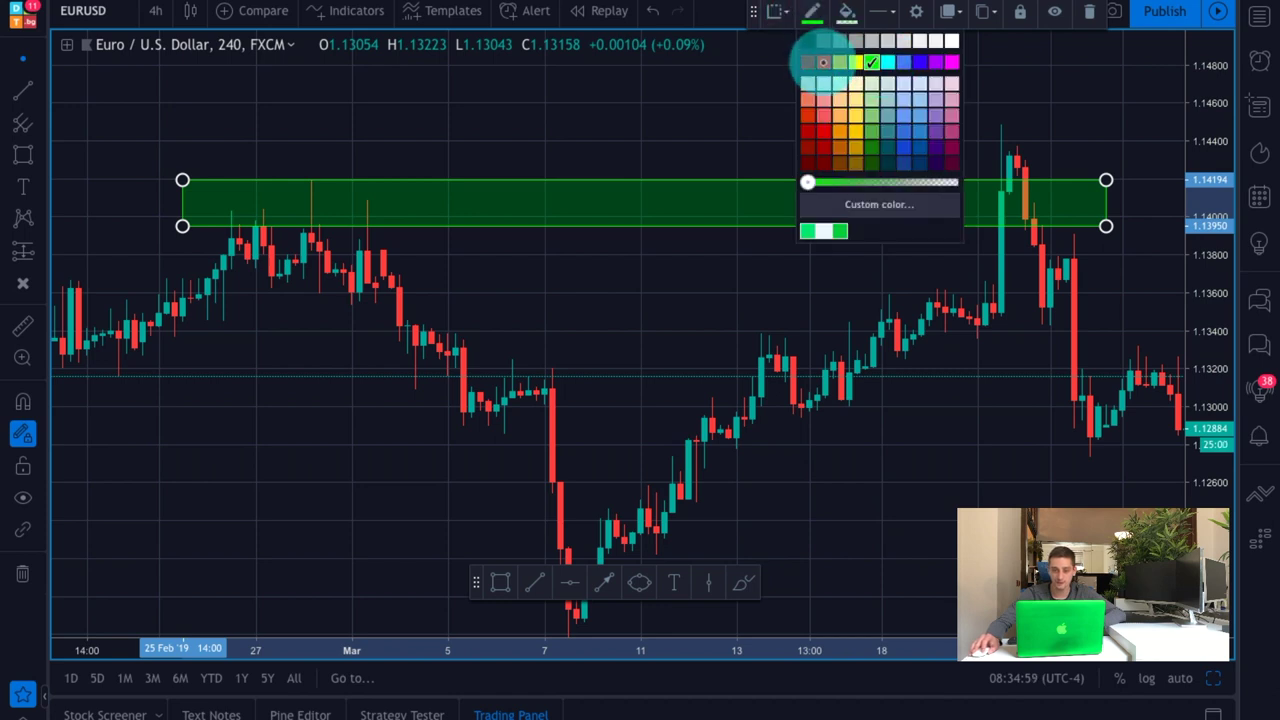
{"action": "left_click", "coordinate": [823, 62]}
{"action": "left_click", "coordinate": [846, 12]}
{"action": "left_click", "coordinate": [857, 61]}
{"action": "left_click", "coordinate": [794, 109]}
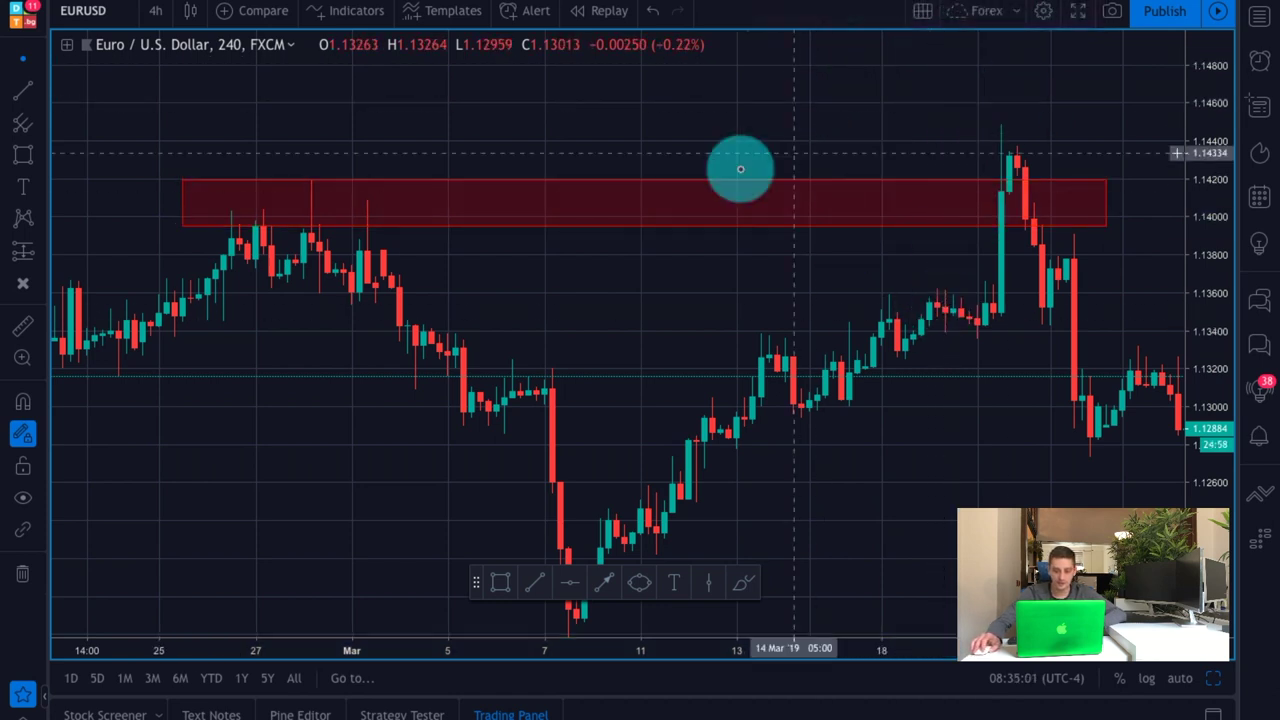
- Draw a green arrow from about 1.14587 down to the March candle that closes above the red zone
{"action": "left_click", "coordinate": [604, 582]}
{"action": "left_click", "coordinate": [878, 183]}
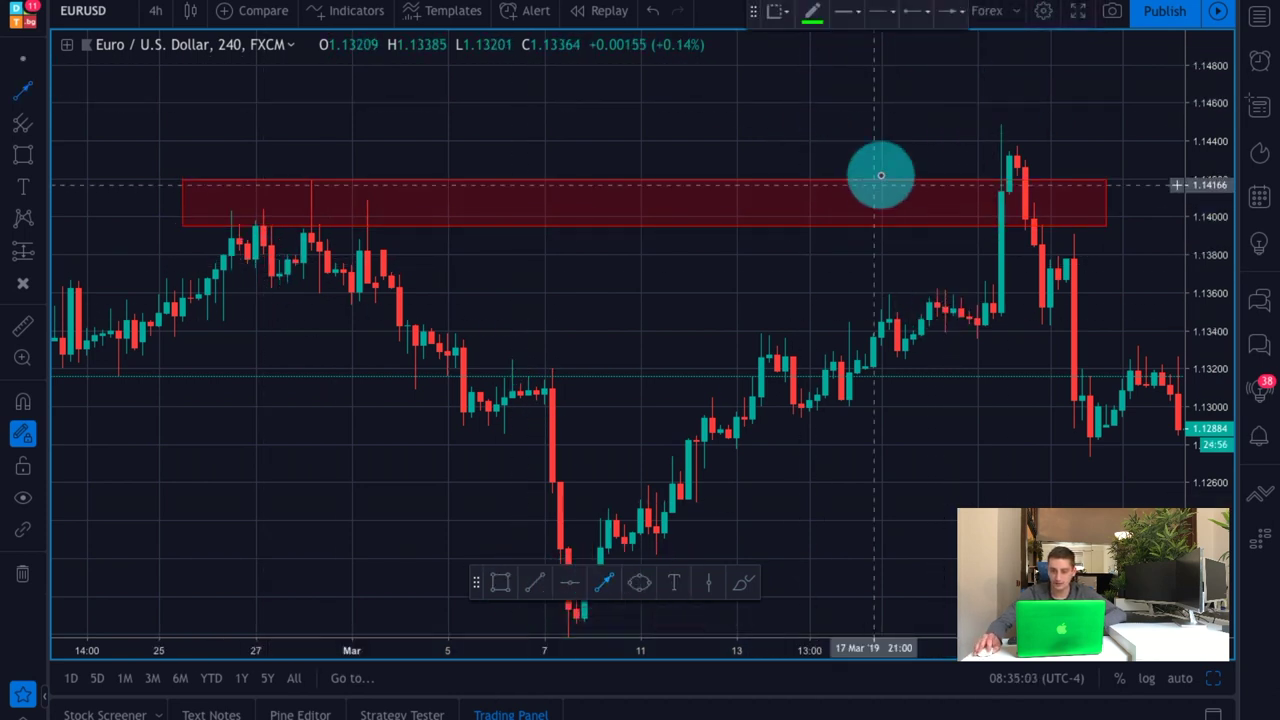
{"action": "left_click", "coordinate": [865, 105]}
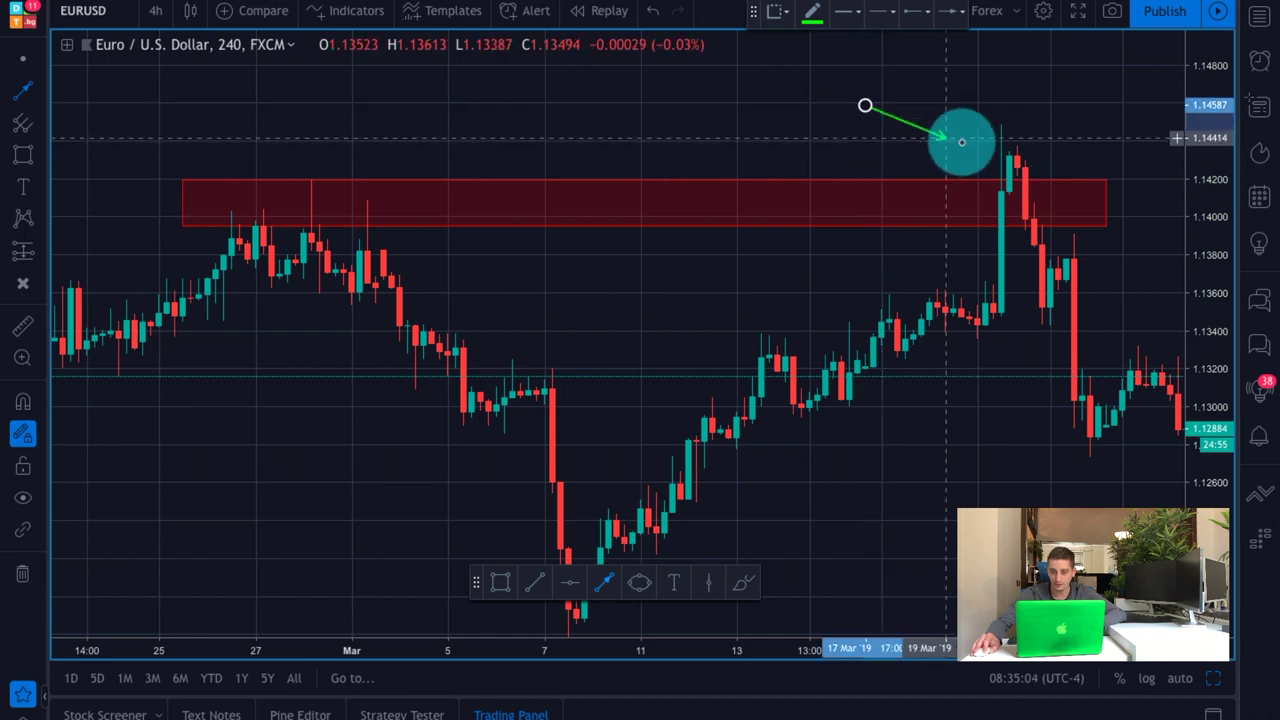
{"action": "left_click", "coordinate": [1010, 157]}
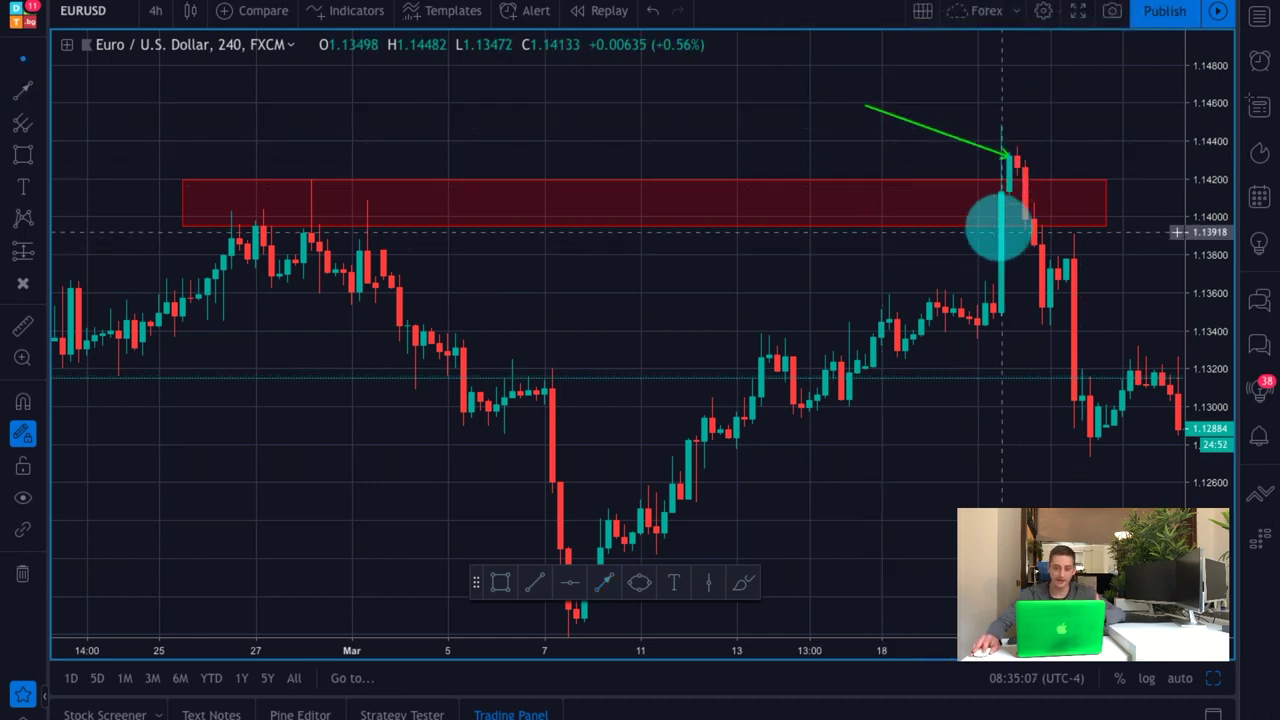
{"action": "left_click", "coordinate": [1007, 155]}
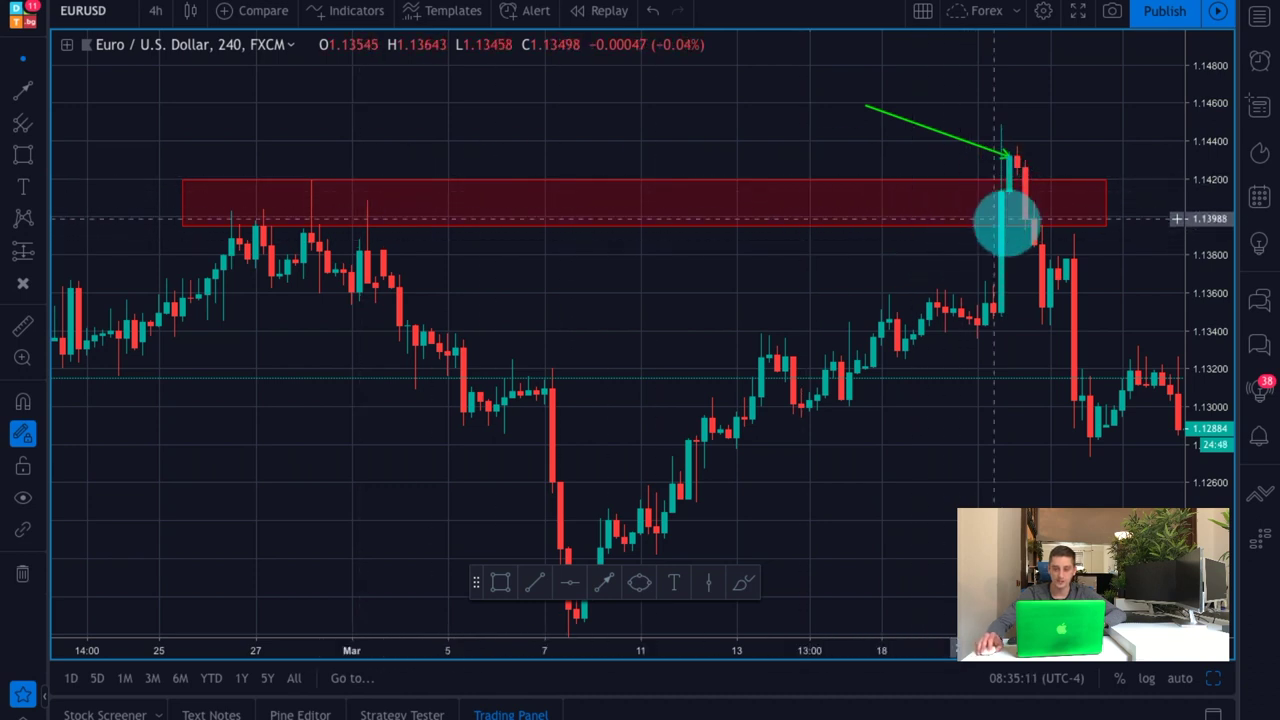
{"action": "left_click_drag", "start_coordinate": [897, 310], "coordinate": [787, 326]}
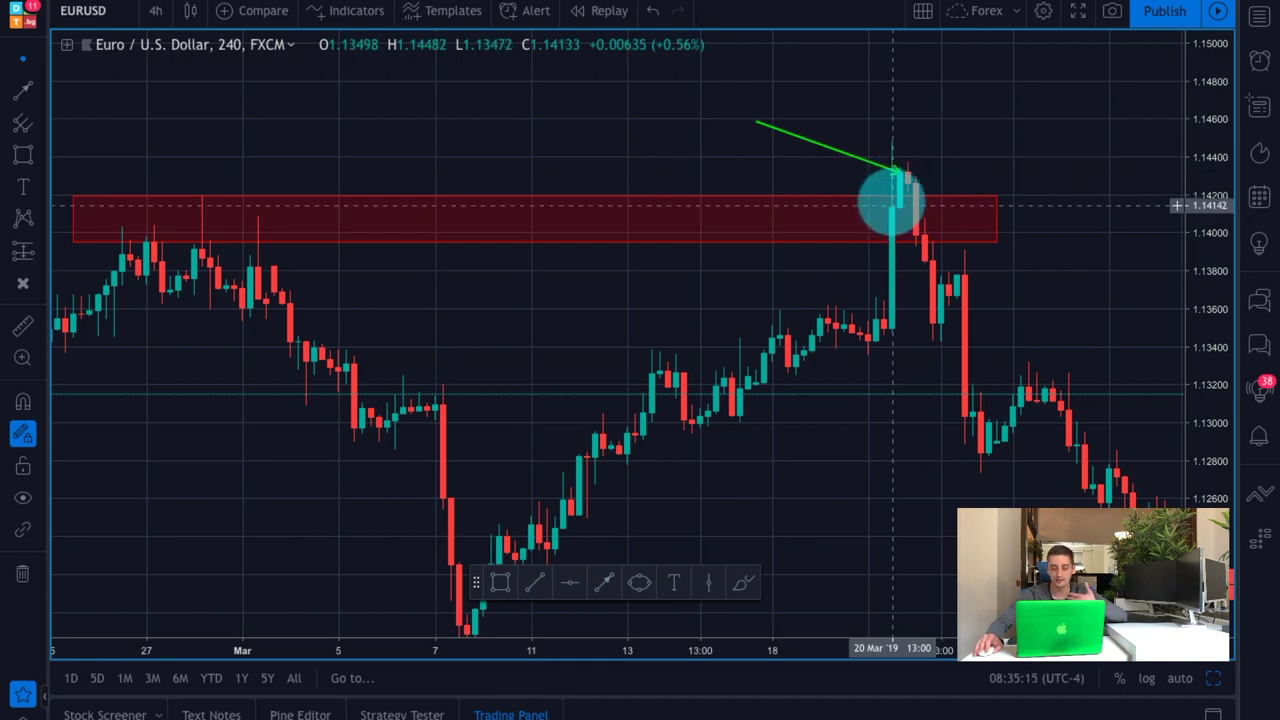
{"action": "left_click_drag", "start_coordinate": [977, 160], "coordinate": [951, 163]}
{"action": "scroll", "coordinate": [959, 168], "scroll_direction": "down", "scroll_amount": 1}
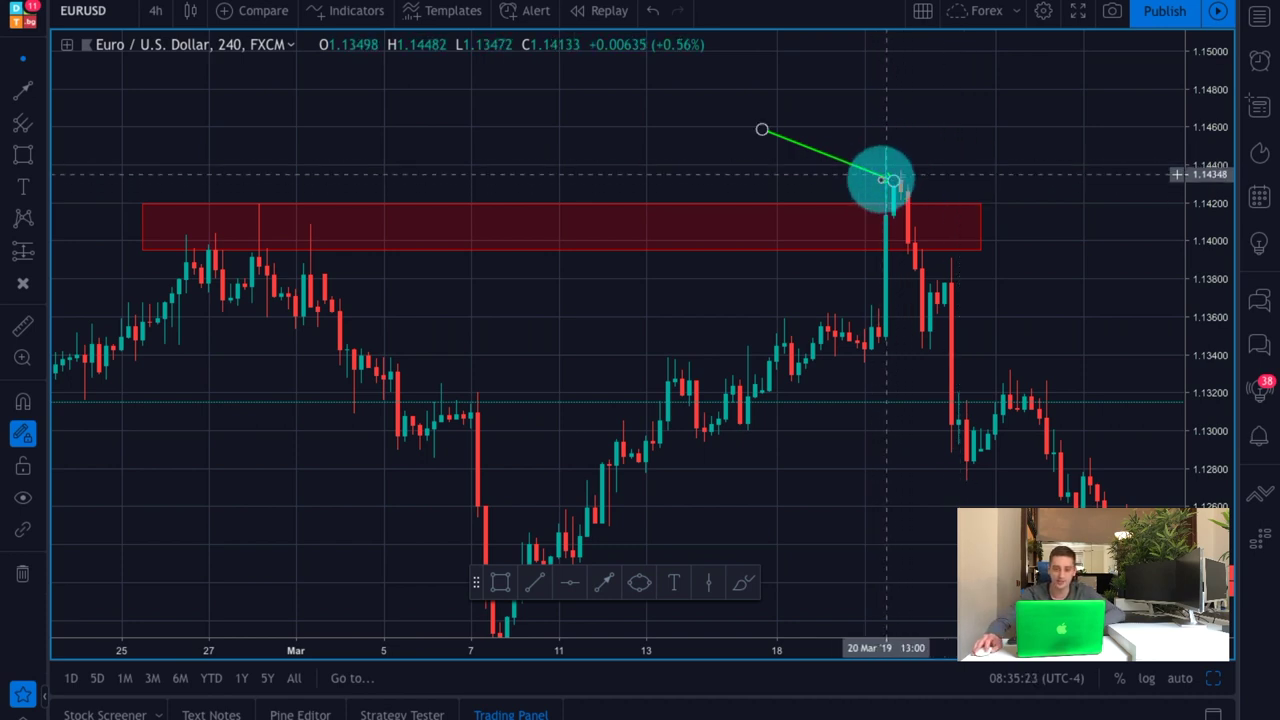
- Draw a red arrow from about 1.14368 down to about 1.13708 along the falling candles after the 20 March peak
{"action": "left_click_drag", "start_coordinate": [1006, 203], "coordinate": [897, 191]}
{"action": "scroll", "coordinate": [897, 191], "scroll_direction": "up", "scroll_amount": 1}
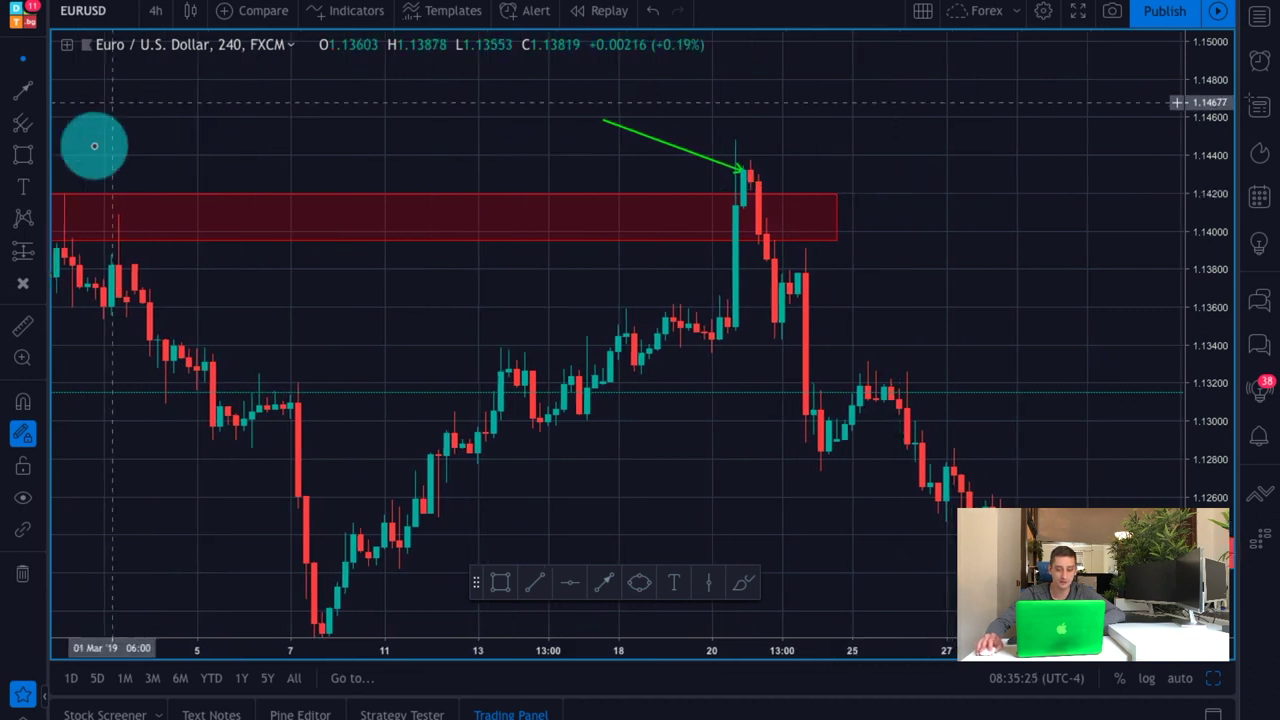
{"action": "left_click", "coordinate": [23, 89]}
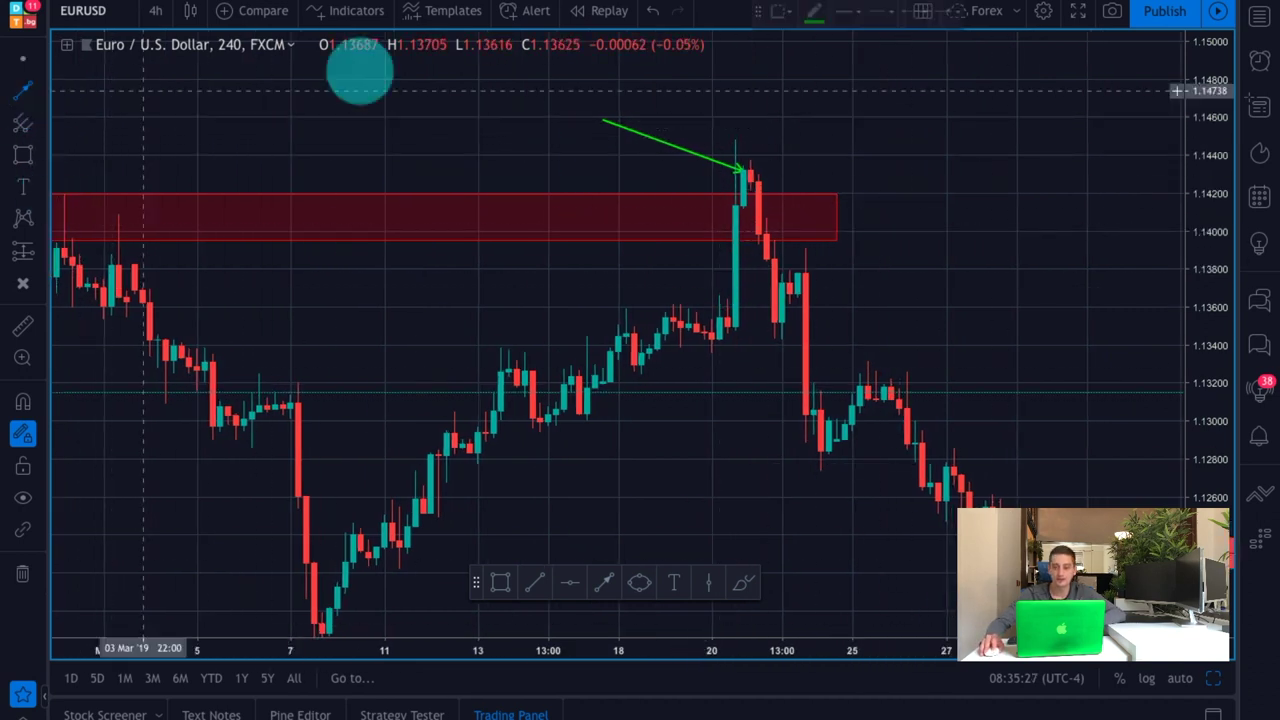
{"action": "left_click", "coordinate": [808, 16]}
{"action": "left_click", "coordinate": [809, 62]}
{"action": "left_click", "coordinate": [748, 177]}
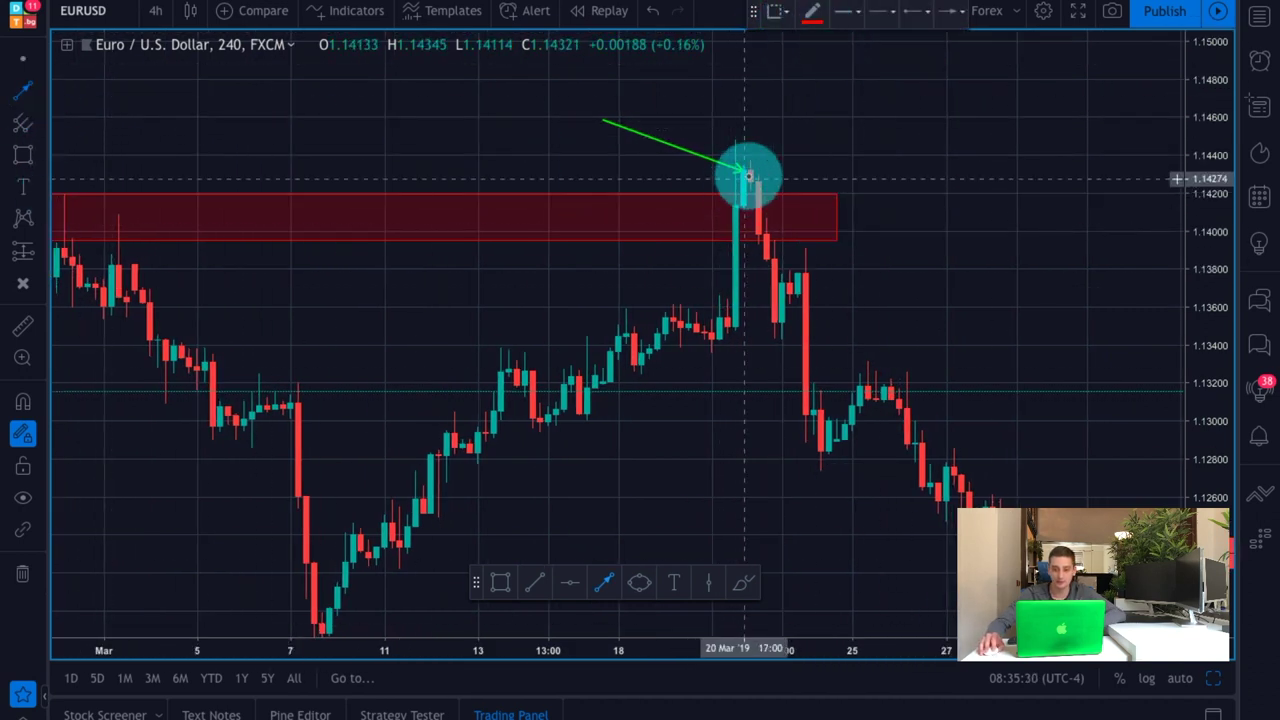
{"action": "left_click_drag", "start_coordinate": [766, 190], "coordinate": [801, 286]}
{"action": "left_click", "coordinate": [786, 286]}
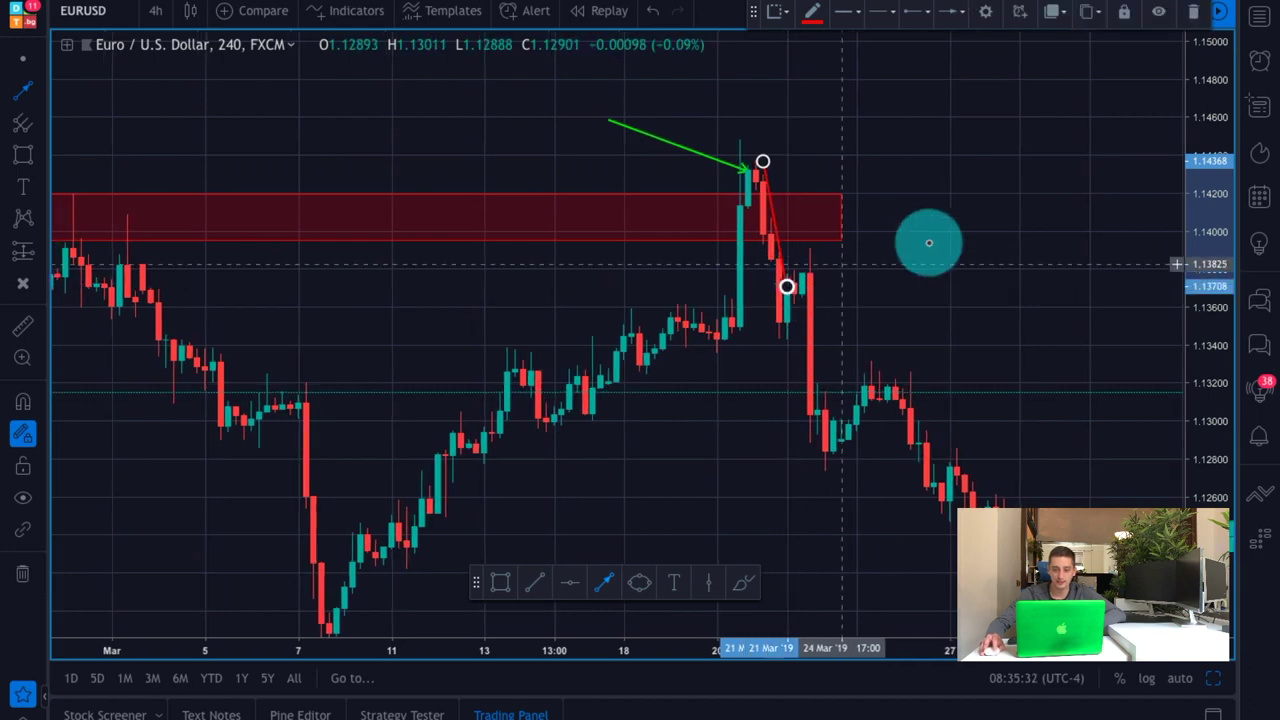
{"action": "key", "text": "Escape"}
- Draw a red horizontal trend line at about 1.1384 just beneath the red zone, extending past the zone's end
{"action": "left_click_drag", "start_coordinate": [776, 209], "coordinate": [609, 143]}
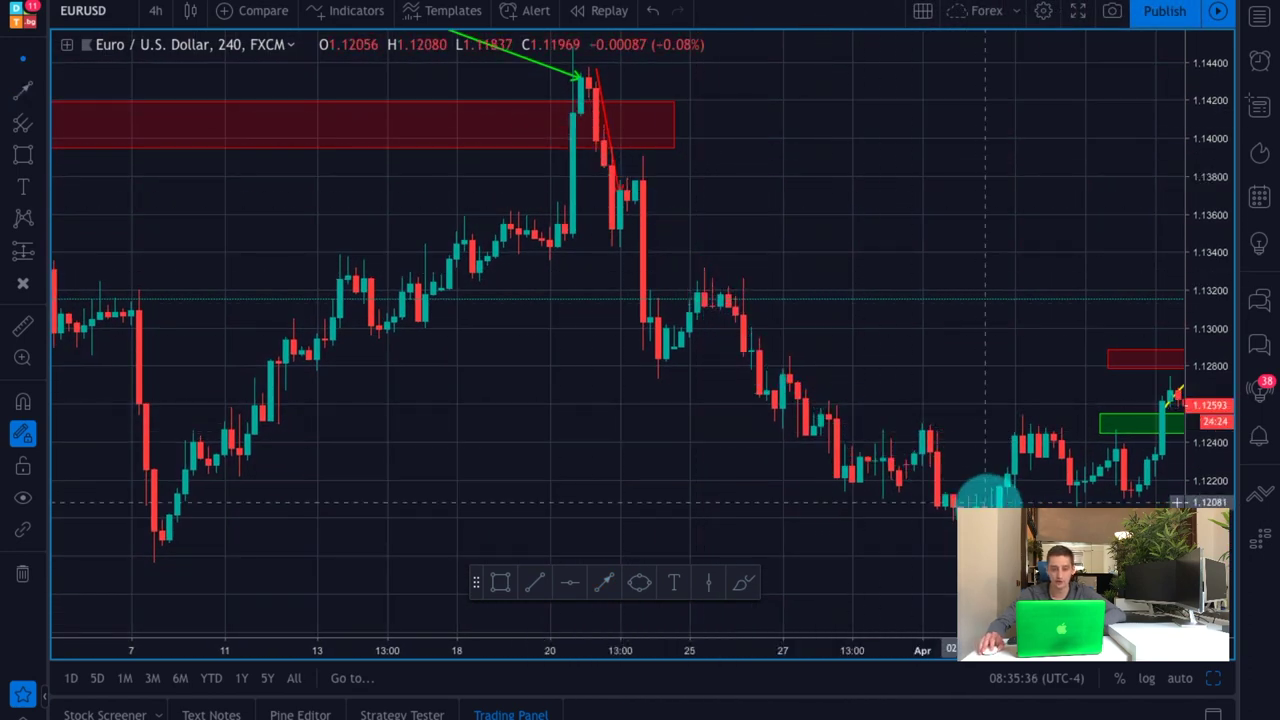
{"action": "left_click_drag", "start_coordinate": [882, 247], "coordinate": [977, 266]}
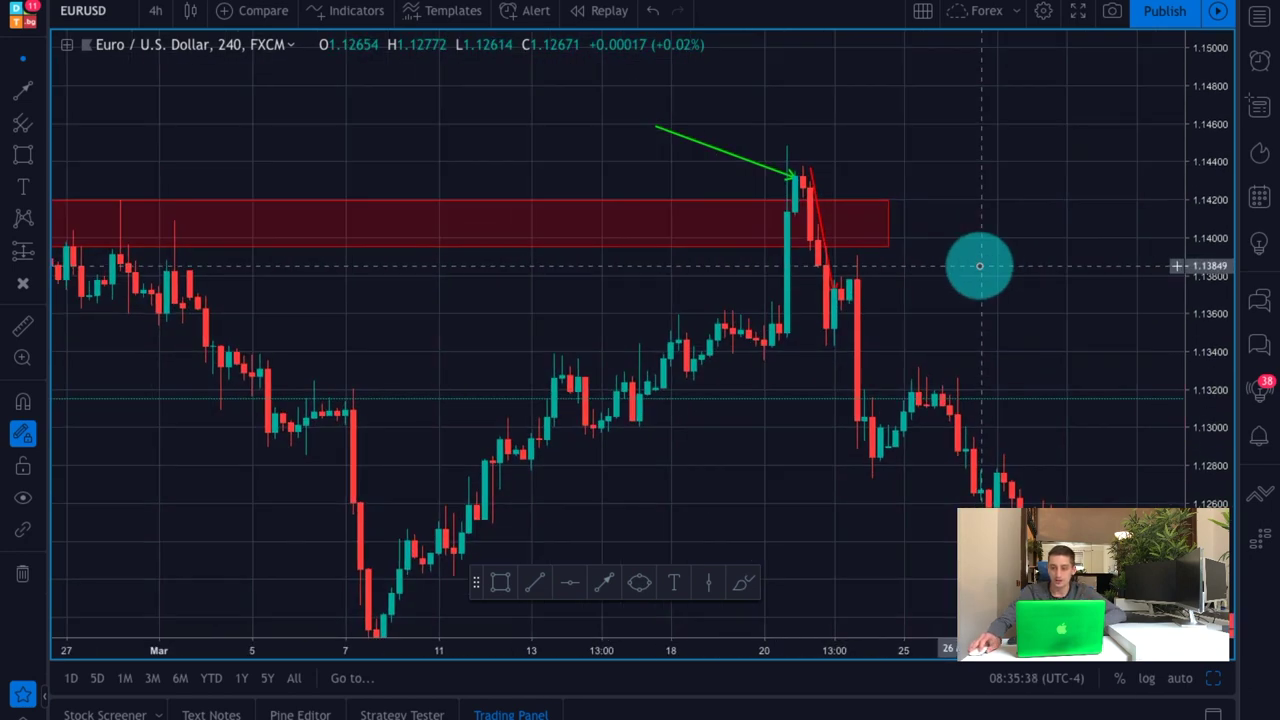
{"action": "scroll", "coordinate": [1066, 343], "scroll_direction": "down", "scroll_amount": 3}
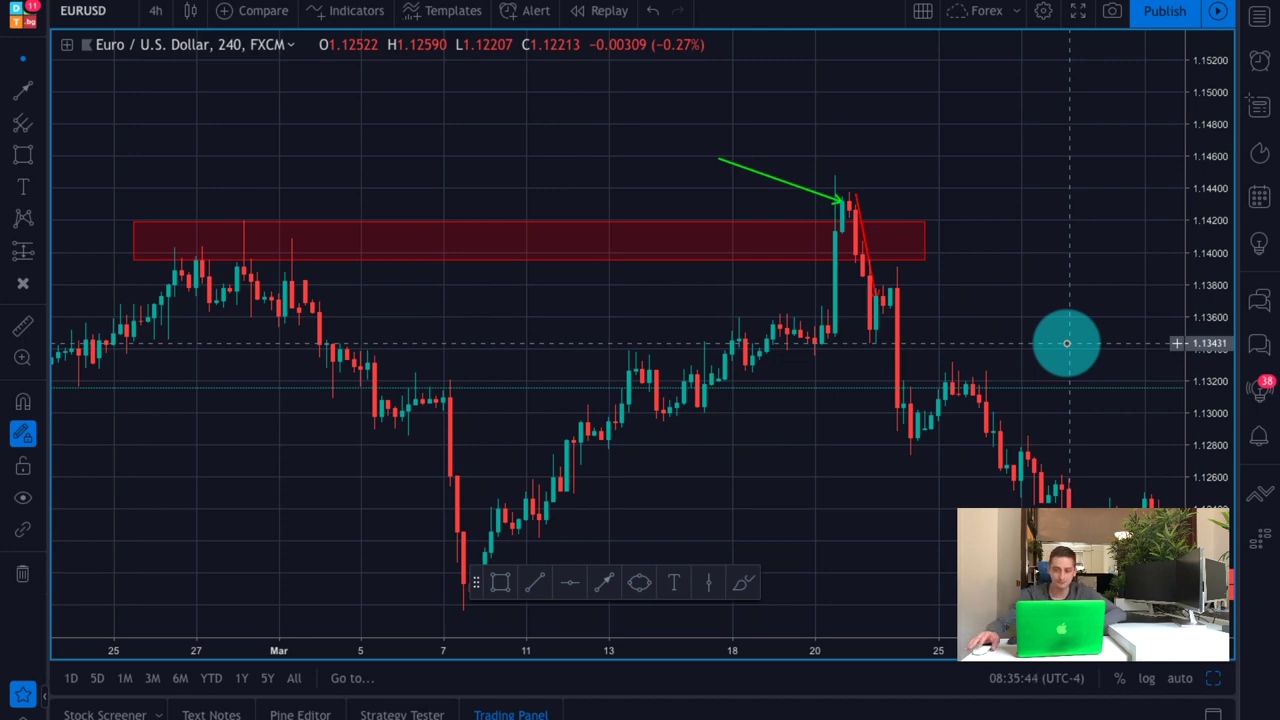
{"action": "scroll", "coordinate": [1066, 343], "scroll_direction": "down", "scroll_amount": 5}
{"action": "scroll", "coordinate": [1060, 332], "scroll_direction": "up", "scroll_amount": 2}
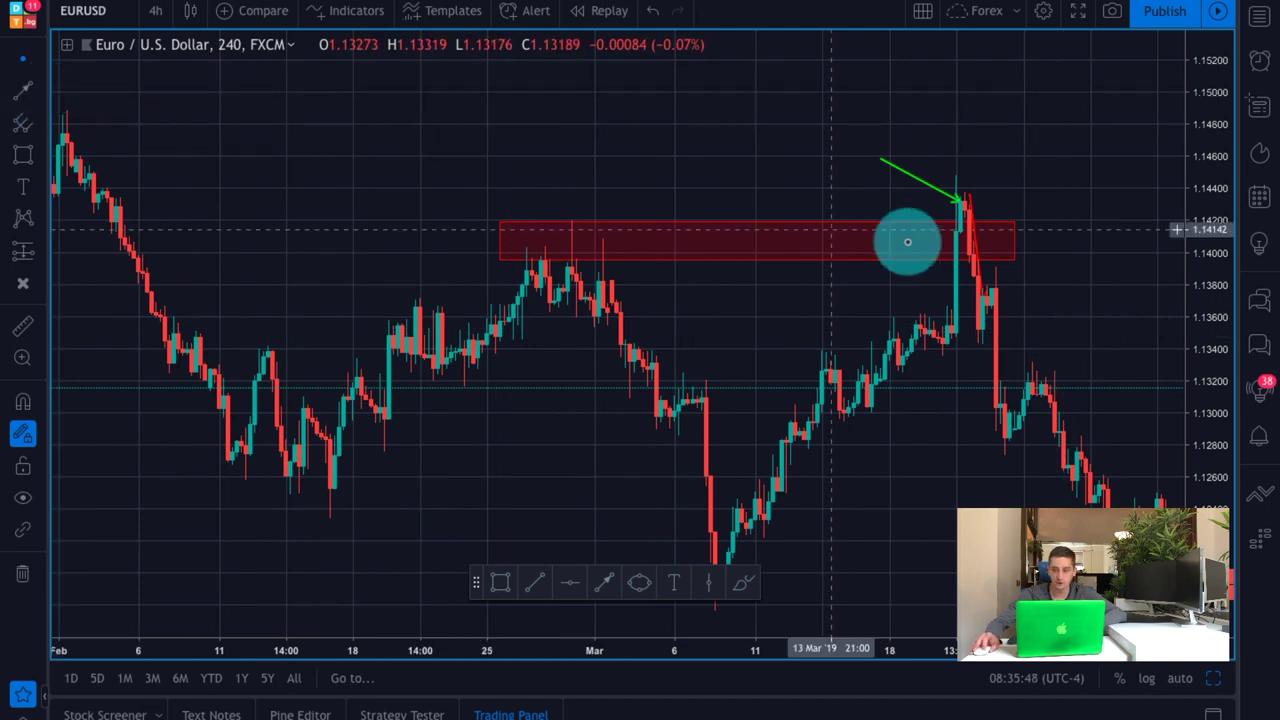
{"action": "scroll", "coordinate": [930, 238], "scroll_direction": "up", "scroll_amount": 1}
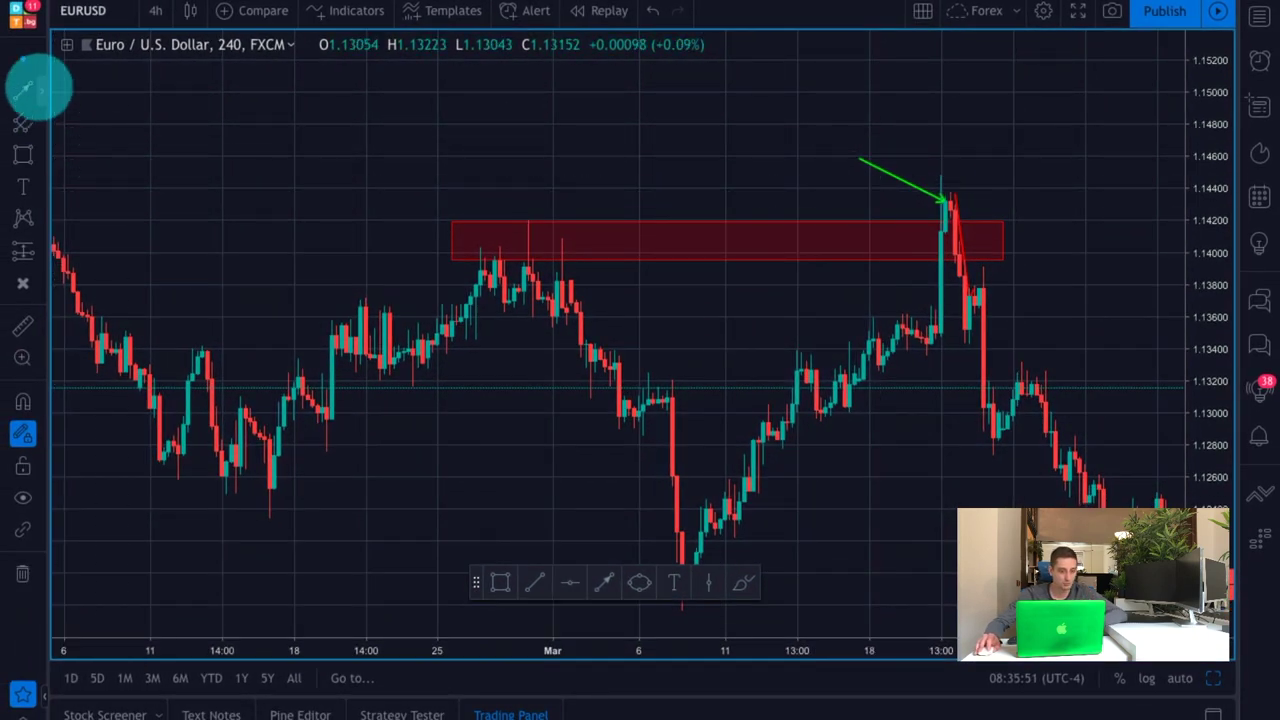
{"action": "left_click", "coordinate": [40, 88]}
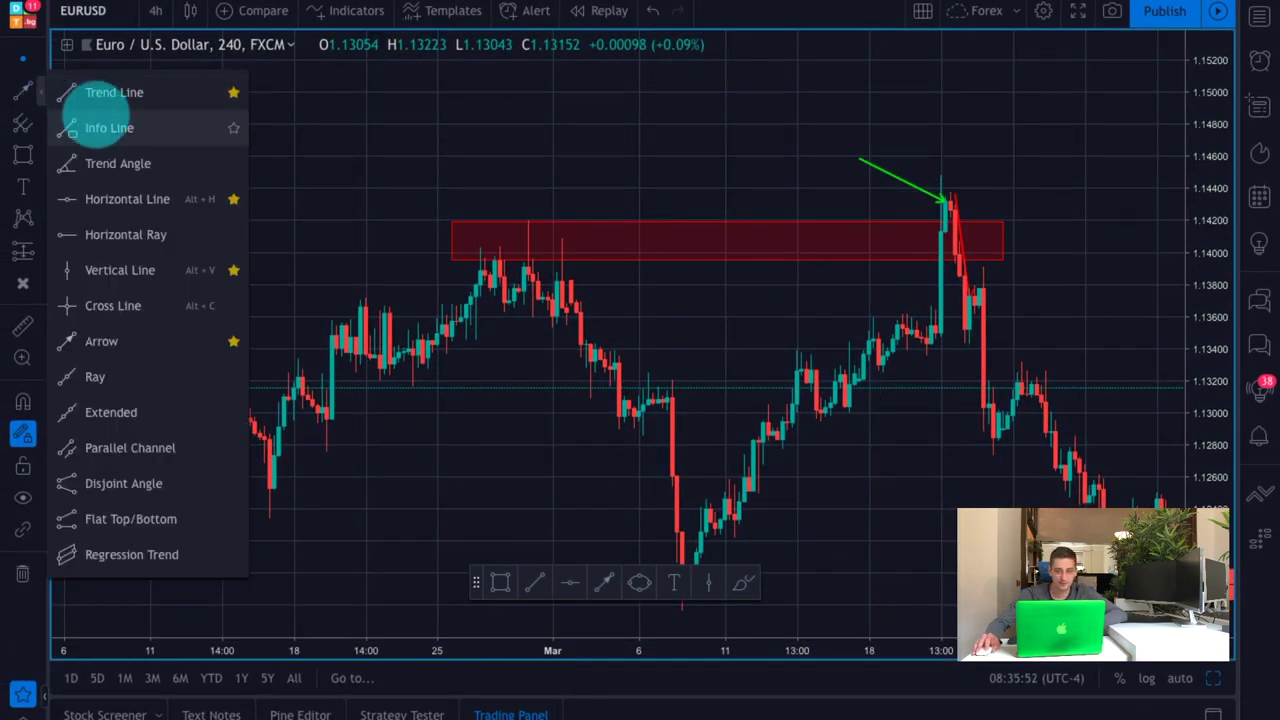
{"action": "left_click", "coordinate": [103, 91]}
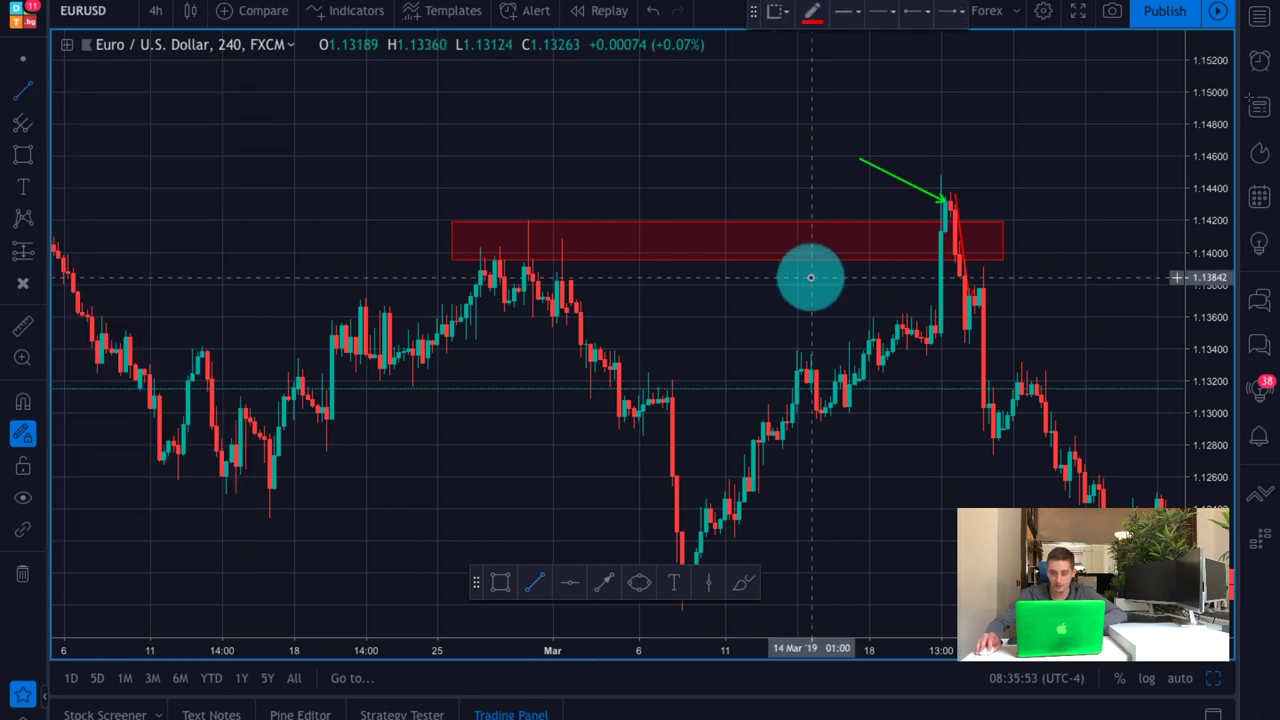
{"action": "left_click_drag", "start_coordinate": [805, 278], "coordinate": [1026, 278]}
- Draw a red arrow from about 1.1438 down to about 1.1400 at the 21 March candle that closes back inside the red zone
{"action": "scroll", "coordinate": [1089, 277], "scroll_direction": "up", "scroll_amount": 3}
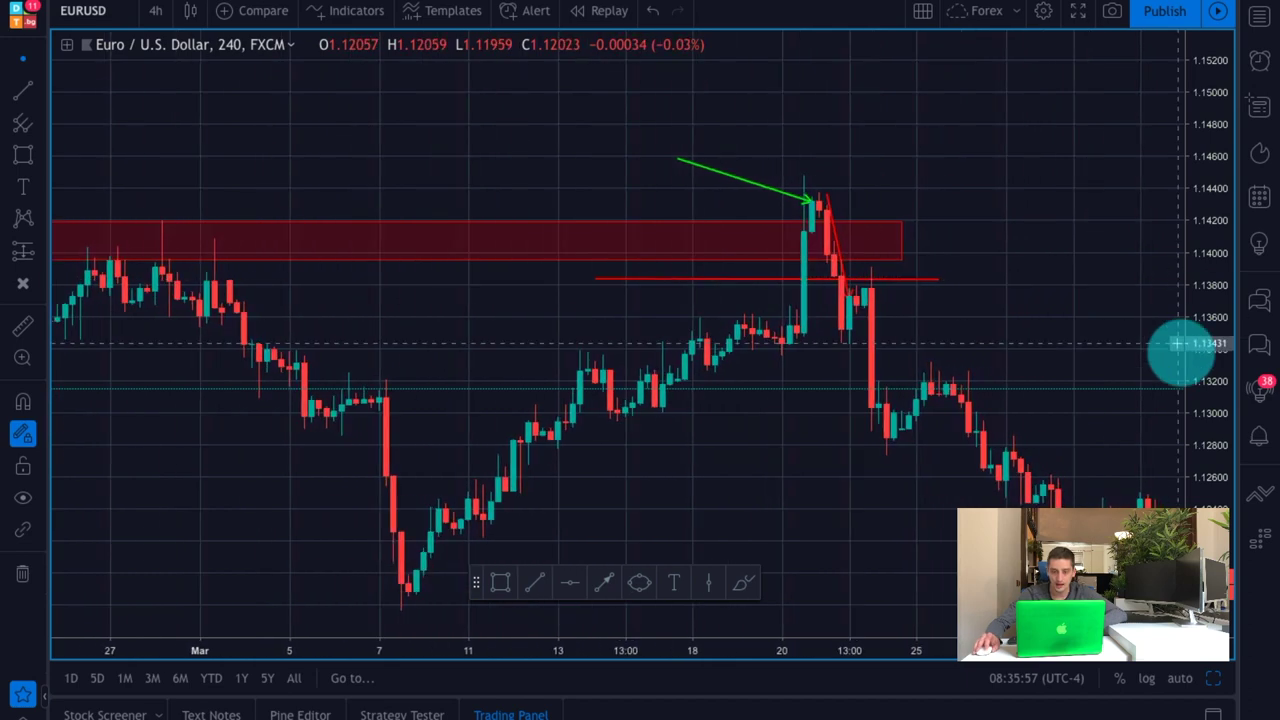
{"action": "scroll", "coordinate": [1180, 343], "scroll_direction": "up", "scroll_amount": 2}
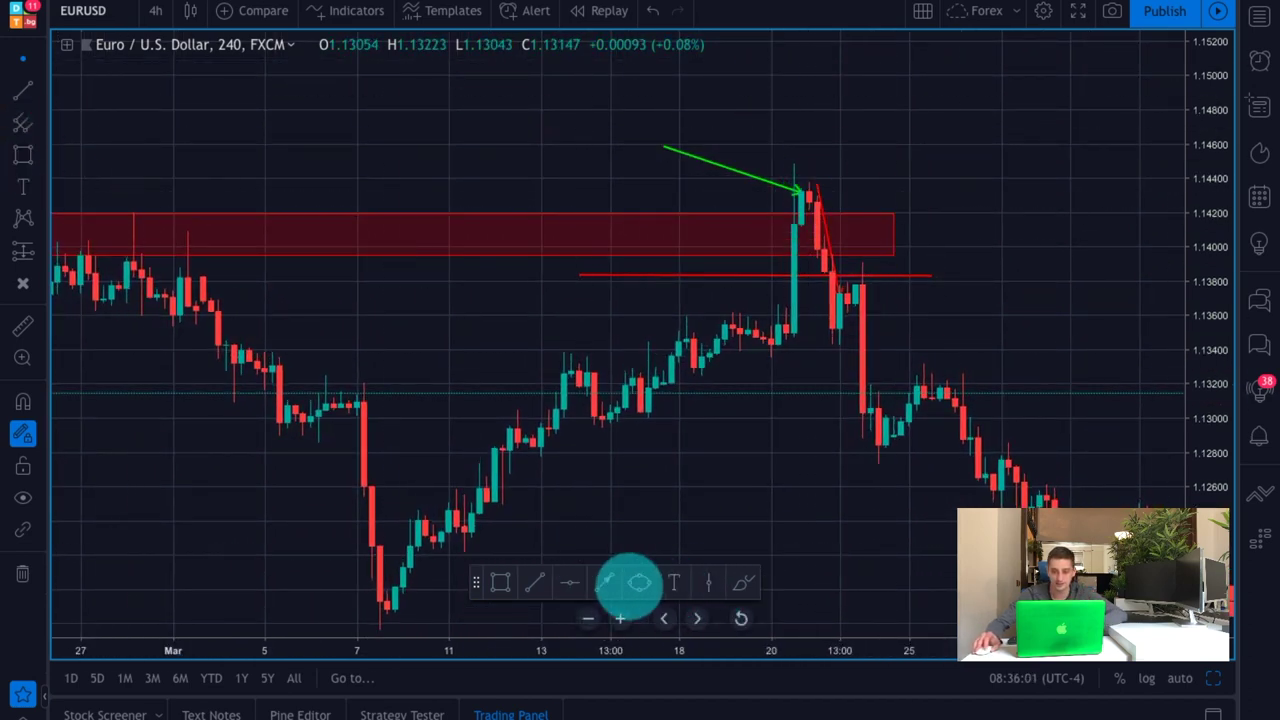
{"action": "left_click", "coordinate": [605, 582]}
{"action": "left_click_drag", "start_coordinate": [893, 181], "coordinate": [829, 247]}
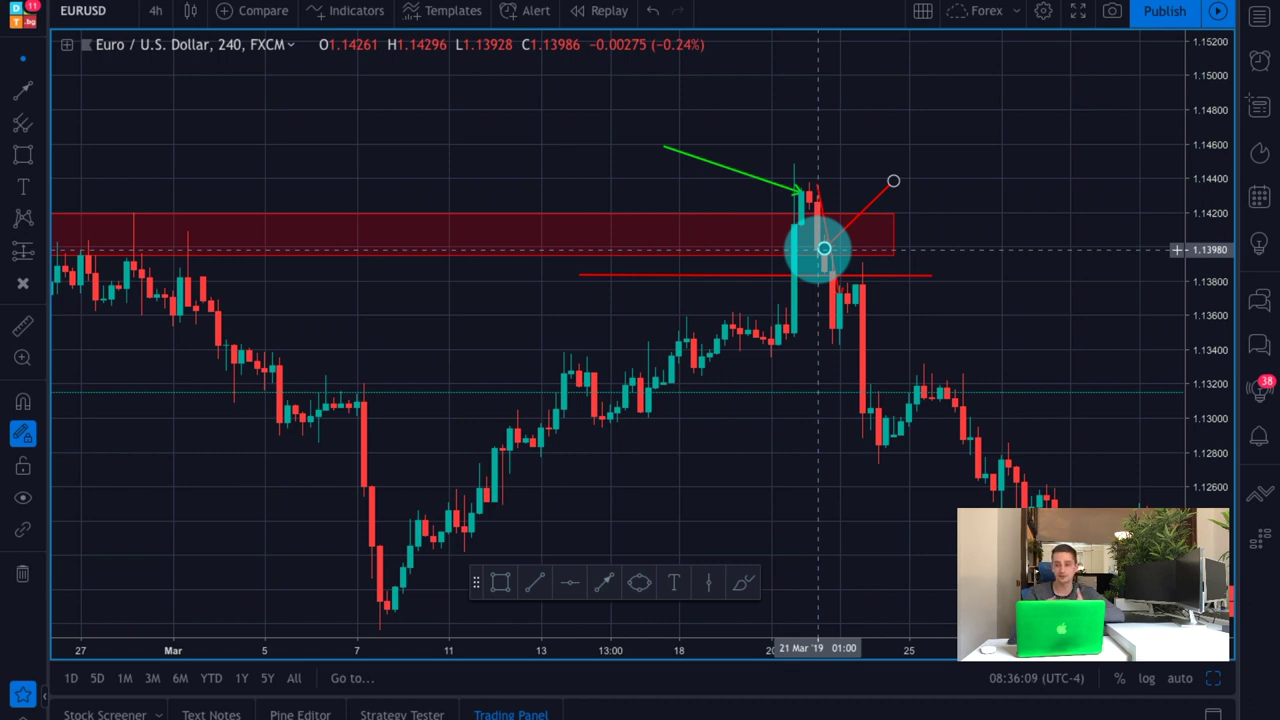
{"action": "mouse_move", "coordinate": [823, 248]}
{"action": "left_mouse_down"}
{"action": "mouse_move", "coordinate": [857, 234]}
{"action": "mouse_move", "coordinate": [826, 245]}
{"action": "left_mouse_up"}
{"action": "left_click", "coordinate": [306, 101]}
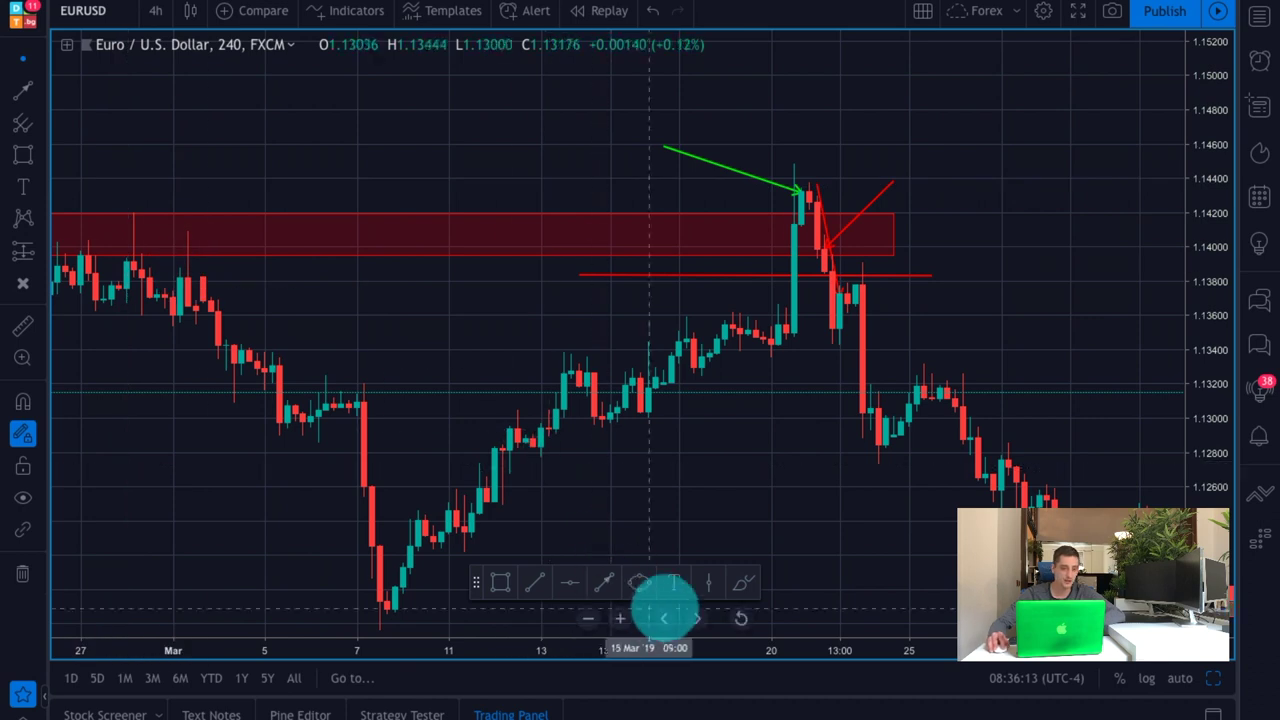
- Draw a rectangle with cyan border and fill from about 1.14328 to 1.13985, starting at the 20 March breakout candle
{"action": "left_click", "coordinate": [23, 155]}
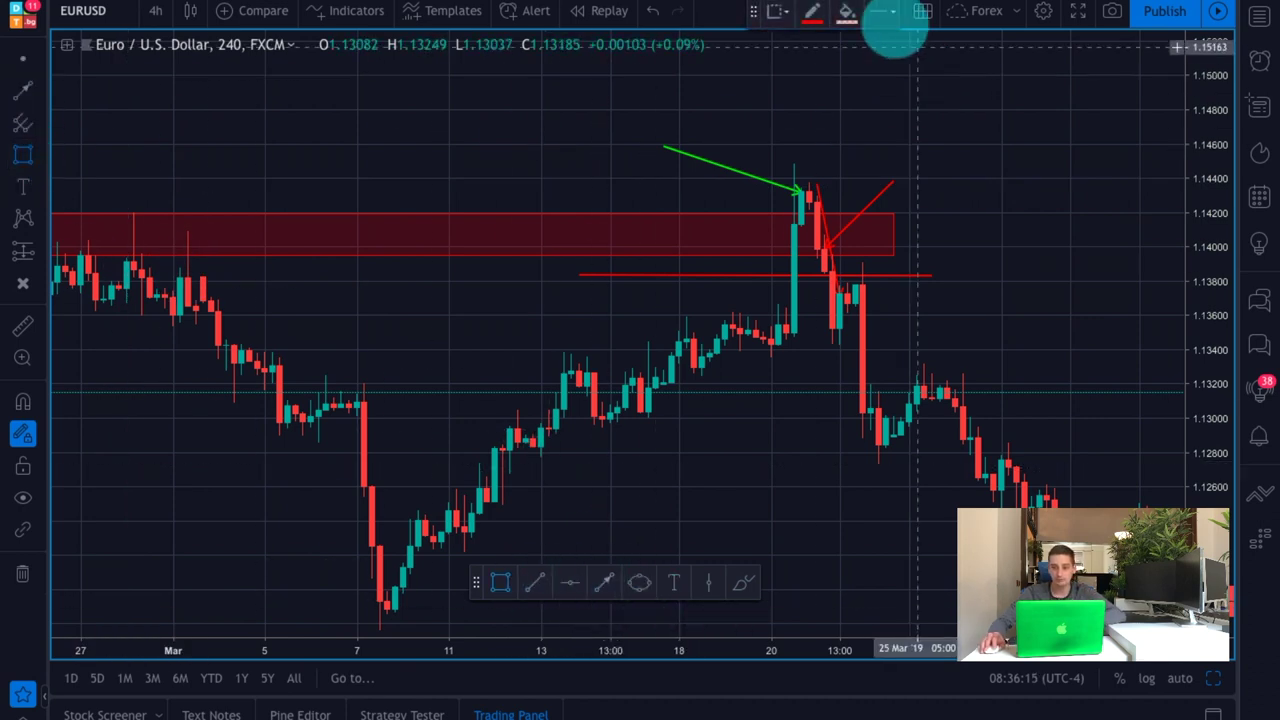
{"action": "left_click", "coordinate": [812, 11]}
{"action": "left_click", "coordinate": [886, 62]}
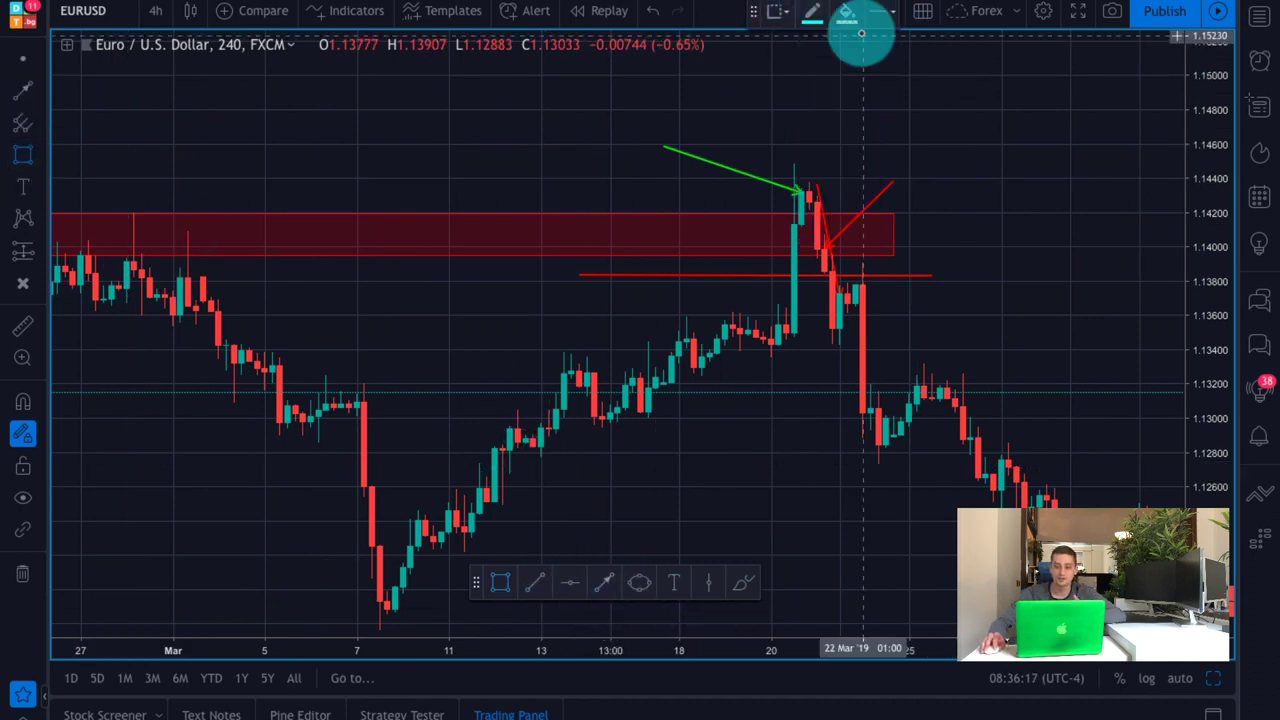
{"action": "left_click", "coordinate": [846, 12]}
{"action": "left_click", "coordinate": [925, 58]}
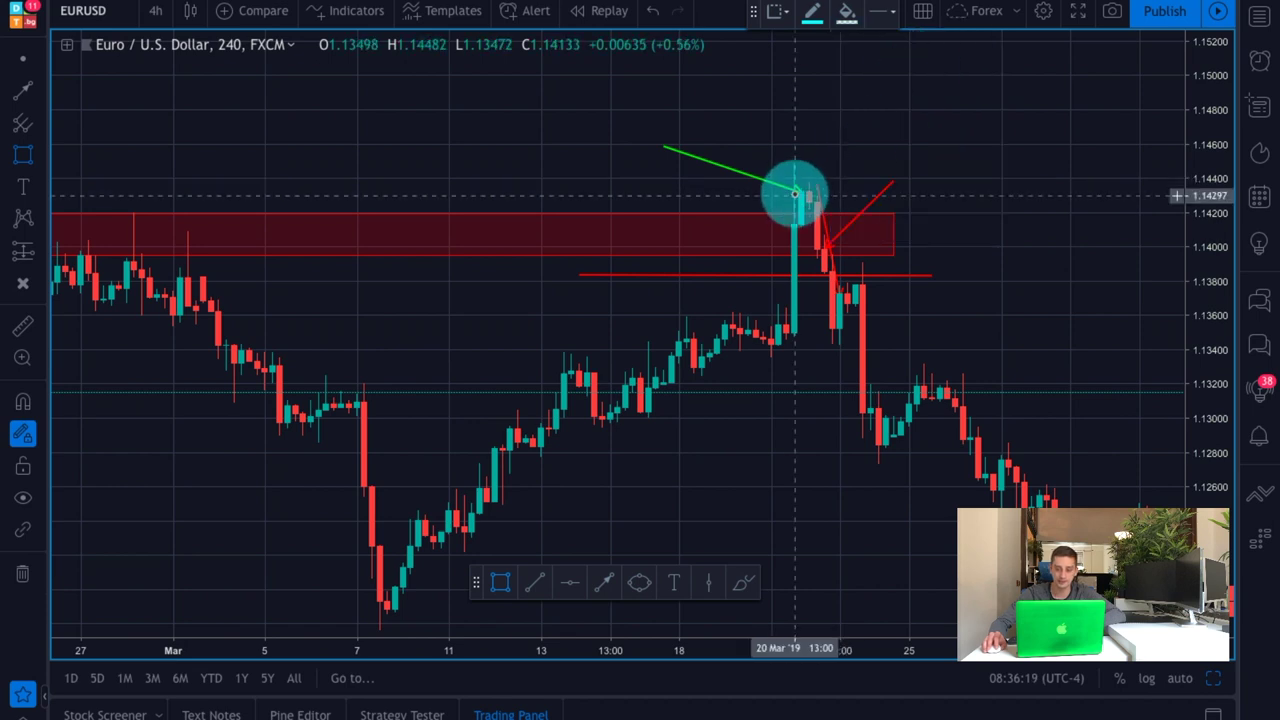
{"action": "left_click_drag", "start_coordinate": [793, 190], "coordinate": [855, 243]}
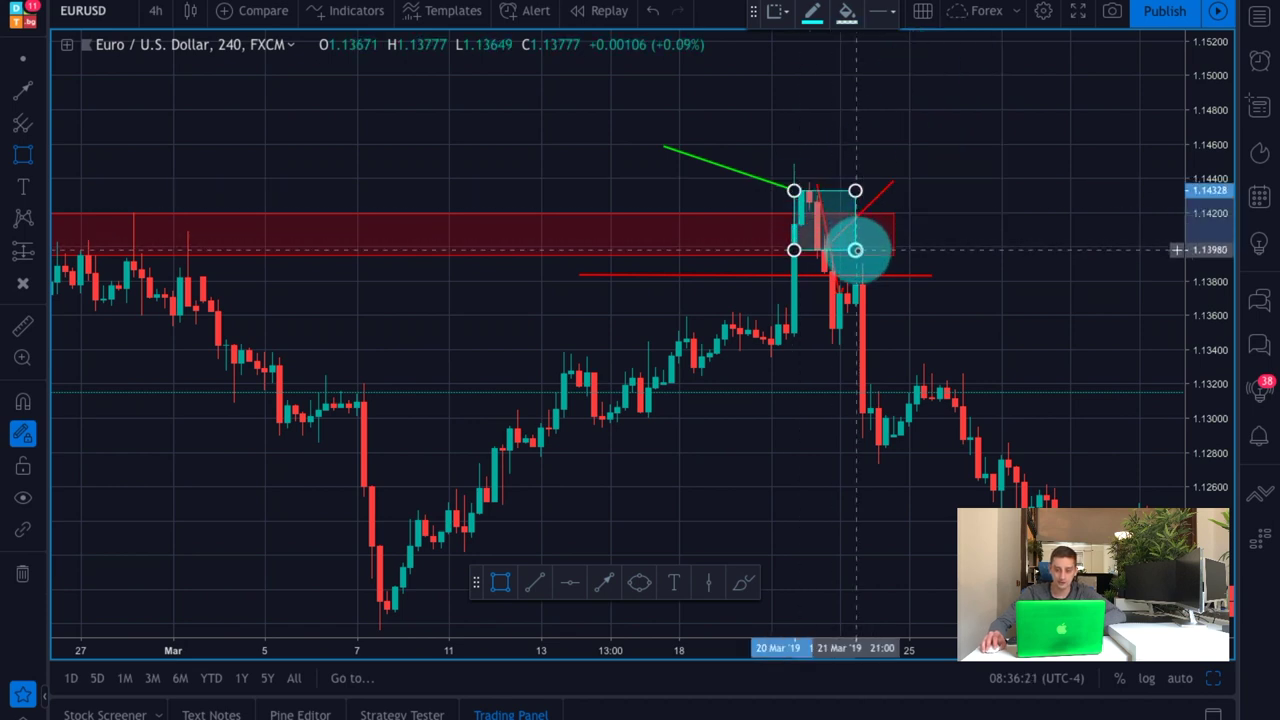
{"action": "left_click", "coordinate": [834, 197]}
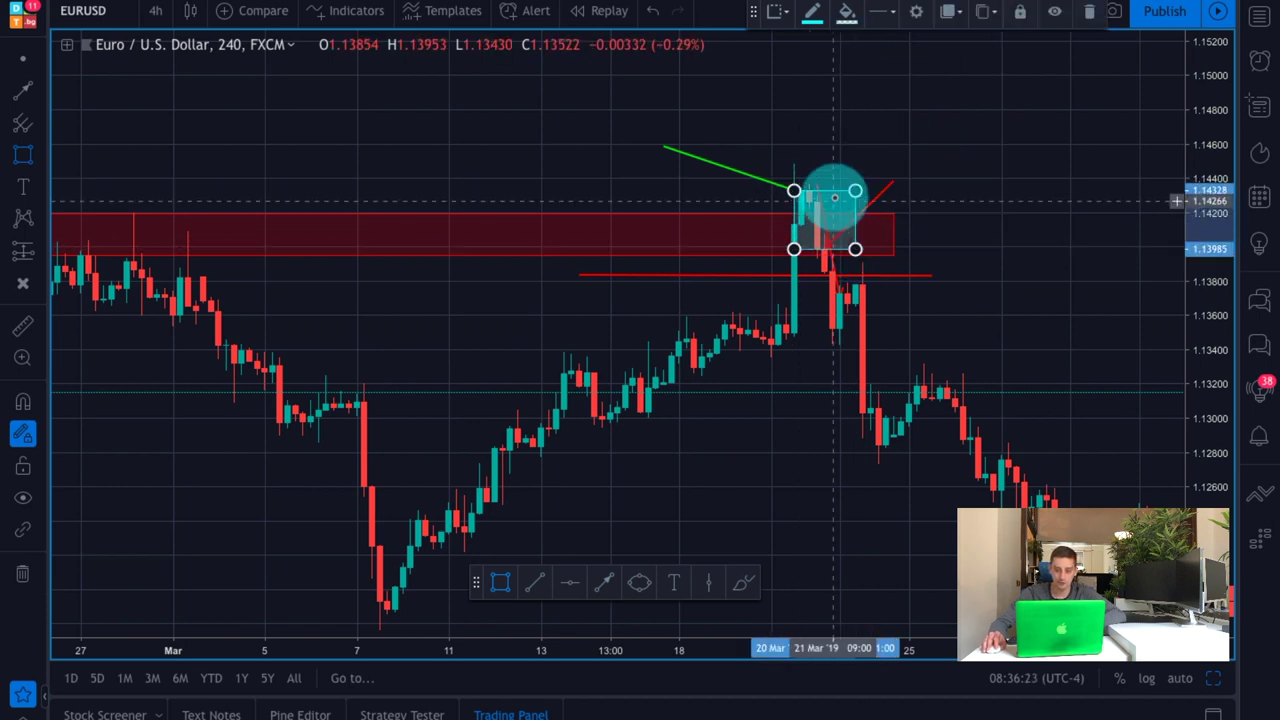
- Draw a second rectangle from about 1.14328 to 1.13830 over the pullback candles and set its border and fill to blue
{"action": "left_click_drag", "start_coordinate": [824, 190], "coordinate": [885, 275]}
{"action": "left_click", "coordinate": [846, 11]}
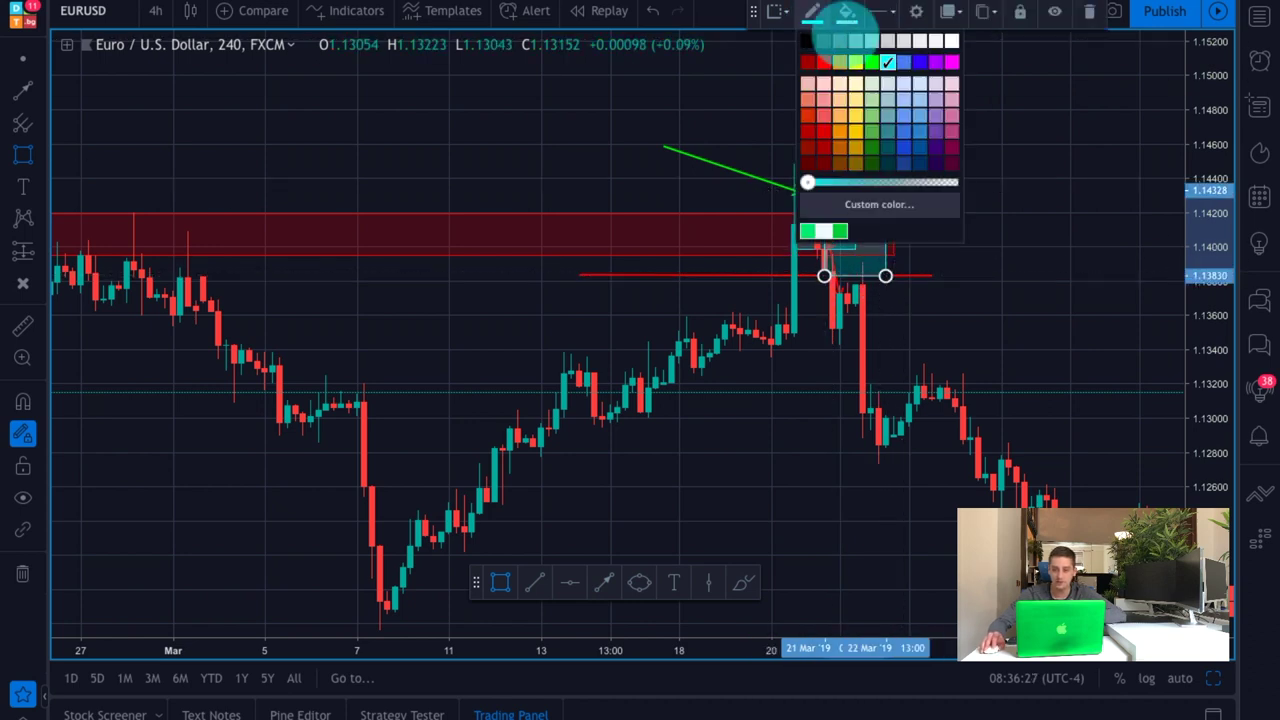
{"action": "left_click", "coordinate": [845, 15]}
{"action": "left_click", "coordinate": [846, 11]}
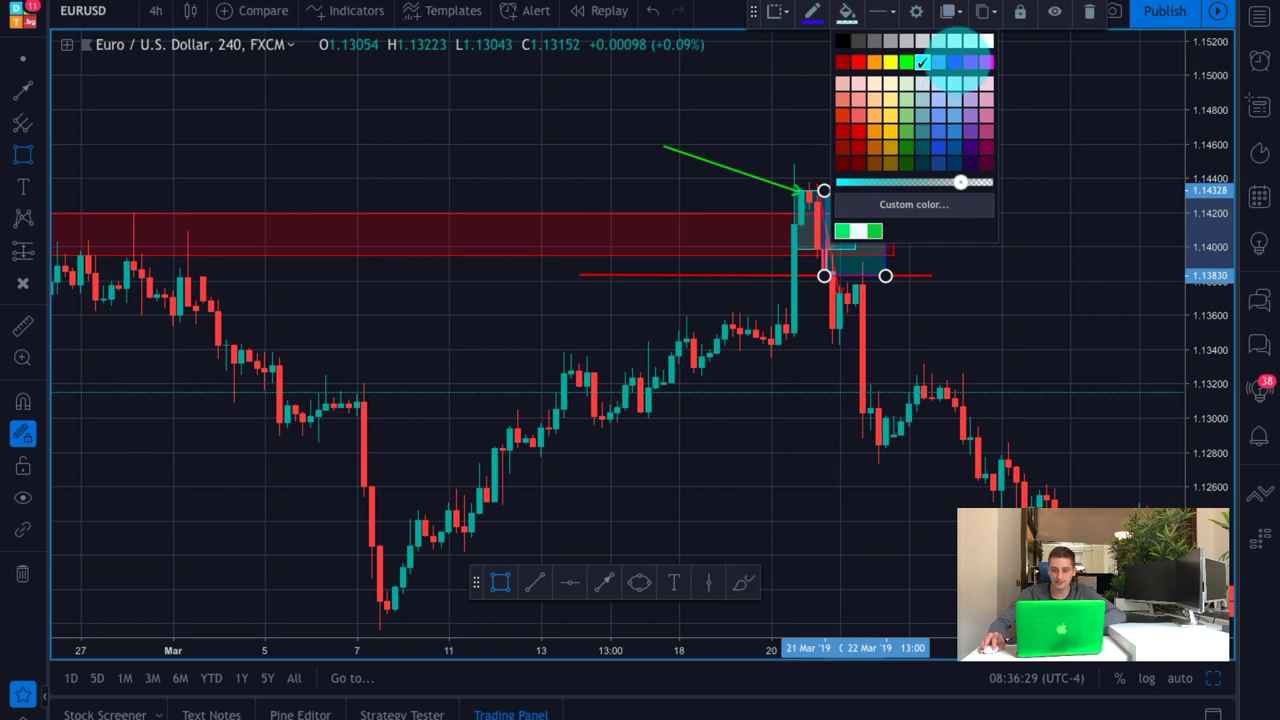
{"action": "left_click", "coordinate": [955, 60]}
{"action": "left_click", "coordinate": [911, 99]}
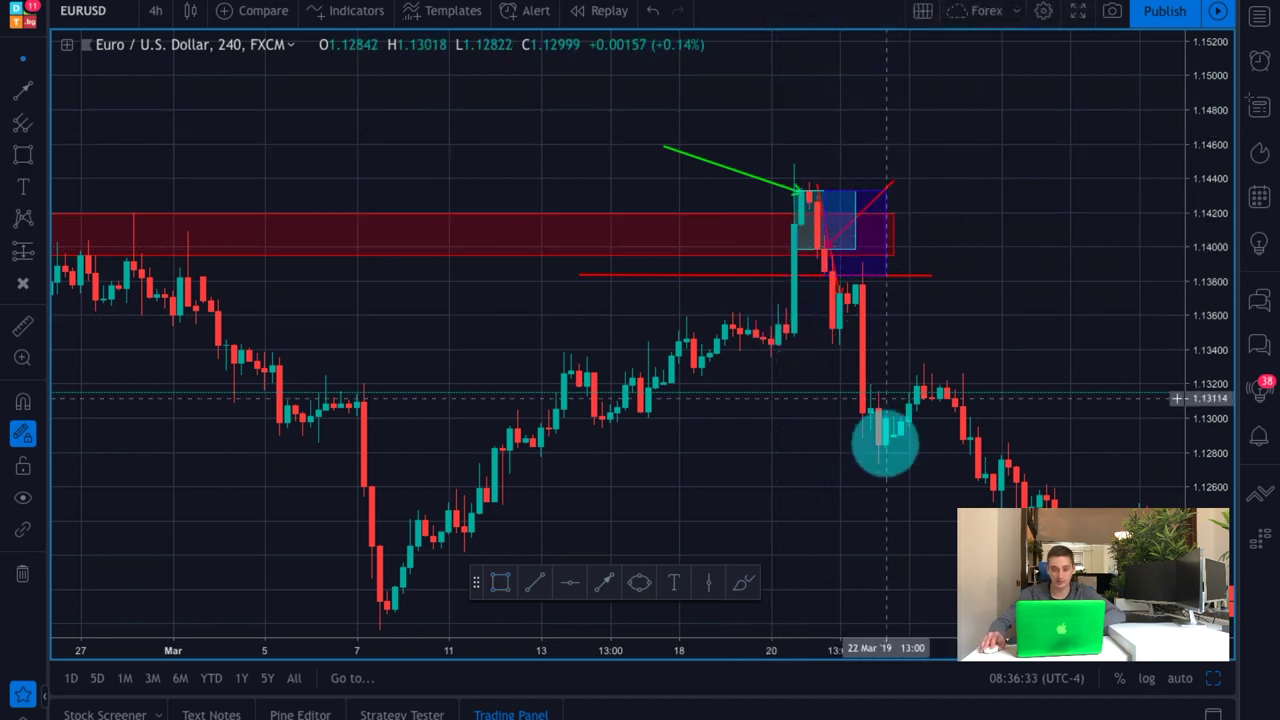
- Look through the earlier price history back to December 2018 for another example of a broken resistance zone
{"action": "left_click_drag", "start_coordinate": [1026, 294], "coordinate": [1050, 286]}
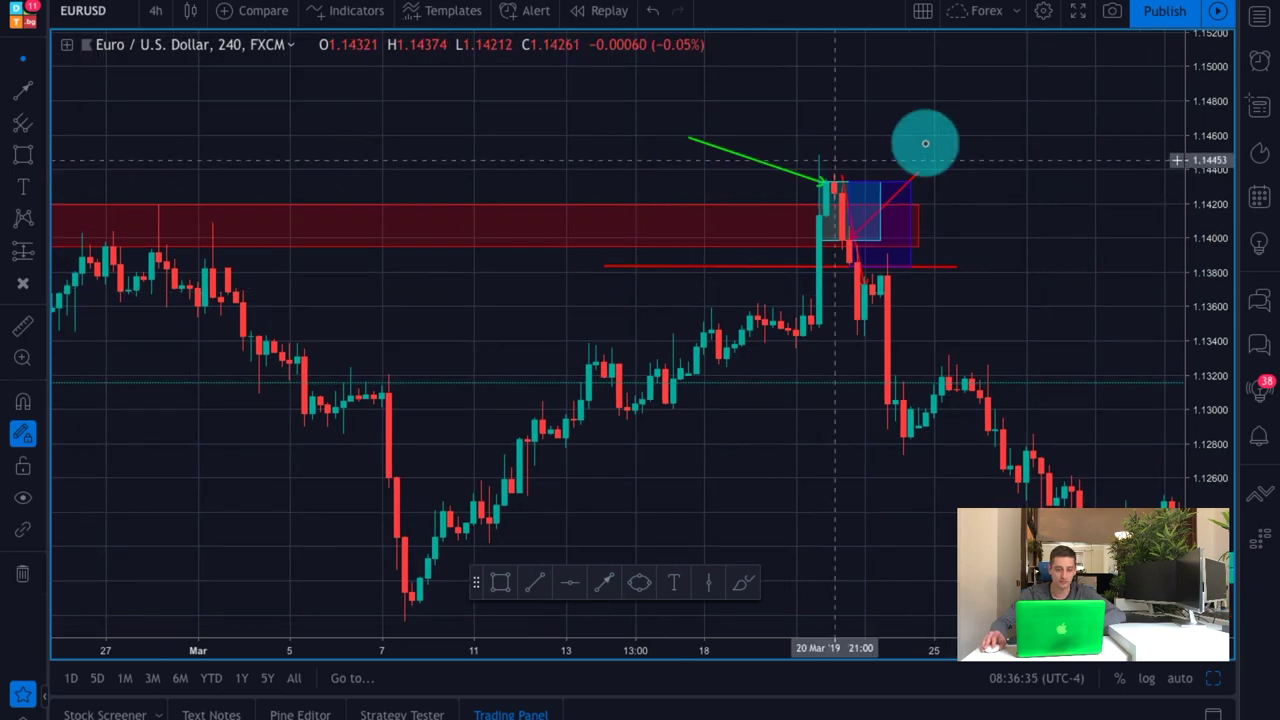
{"action": "scroll", "coordinate": [829, 217], "scroll_direction": "down", "scroll_amount": 7}
{"action": "left_click_drag", "start_coordinate": [539, 361], "coordinate": [817, 303]}
{"action": "scroll", "coordinate": [817, 303], "scroll_direction": "up", "scroll_amount": 3}
{"action": "left_click_drag", "start_coordinate": [386, 190], "coordinate": [839, 313]}
{"action": "scroll", "coordinate": [843, 297], "scroll_direction": "up", "scroll_amount": 3}
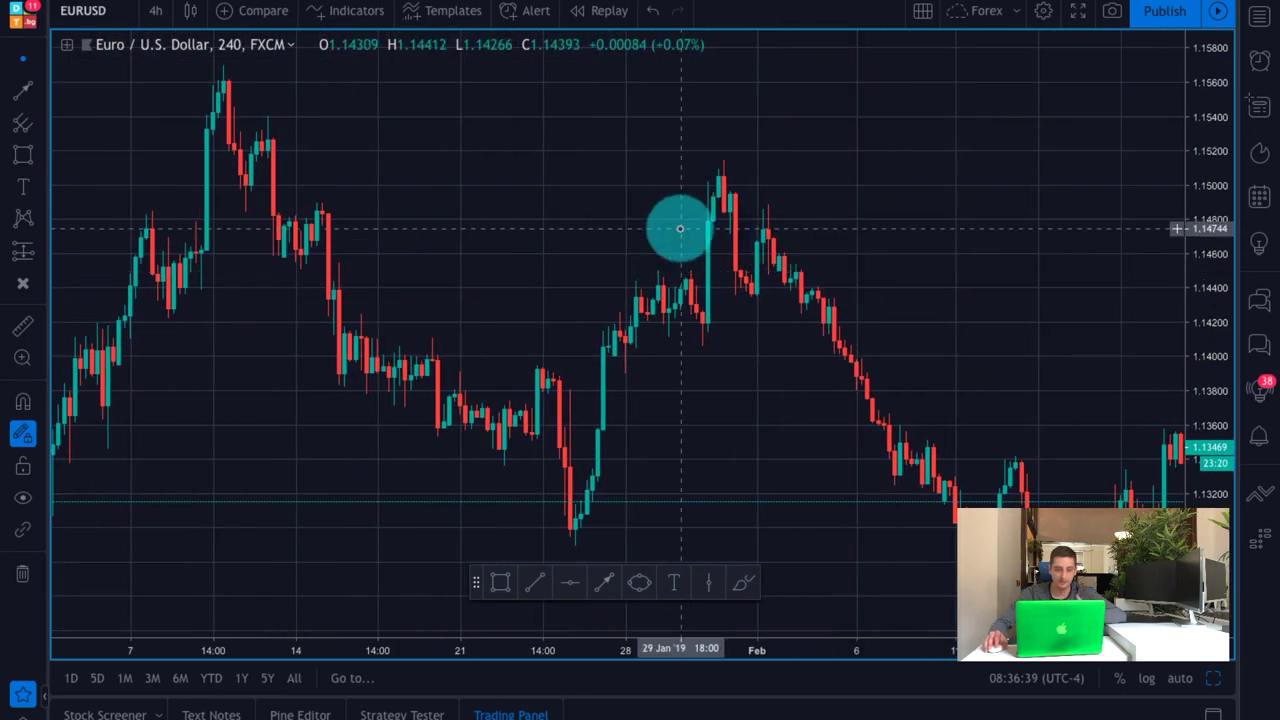
{"action": "left_click_drag", "start_coordinate": [550, 194], "coordinate": [580, 198]}
{"action": "scroll", "coordinate": [580, 198], "scroll_direction": "up", "scroll_amount": 2}
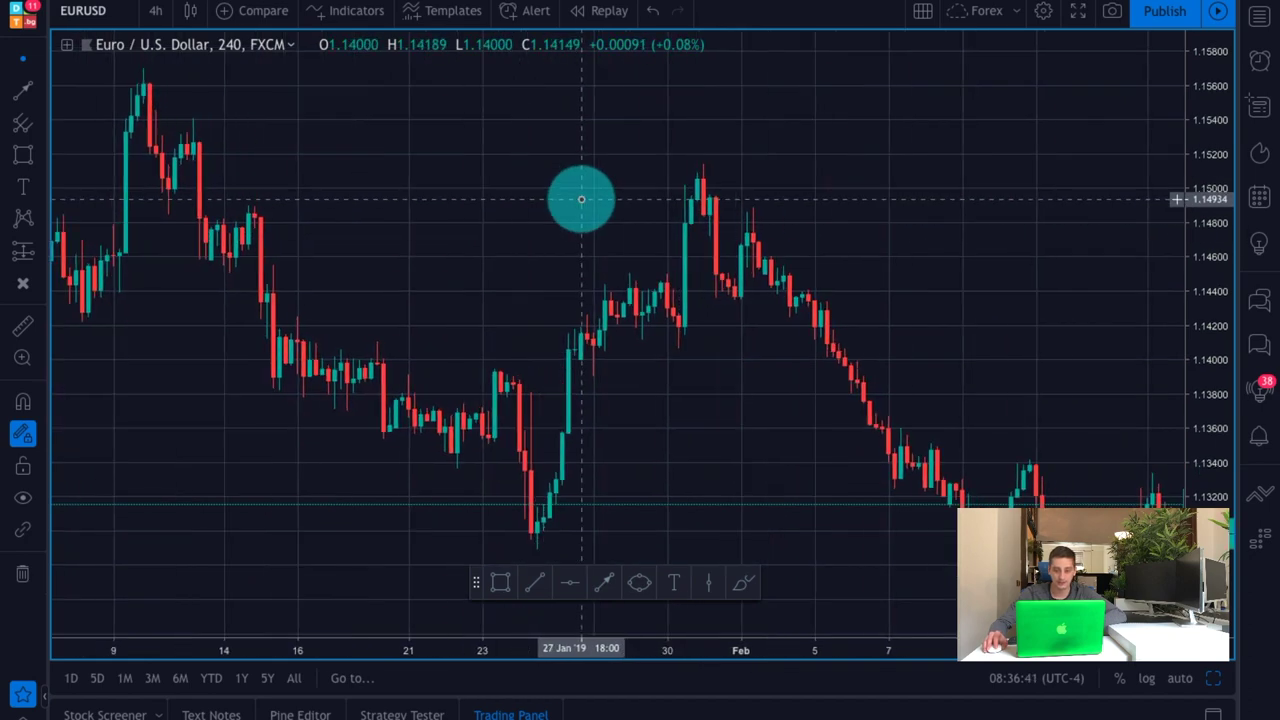
{"action": "left_click_drag", "start_coordinate": [401, 232], "coordinate": [886, 251]}
{"action": "scroll", "coordinate": [566, 209], "scroll_direction": "left", "scroll_amount": 5}
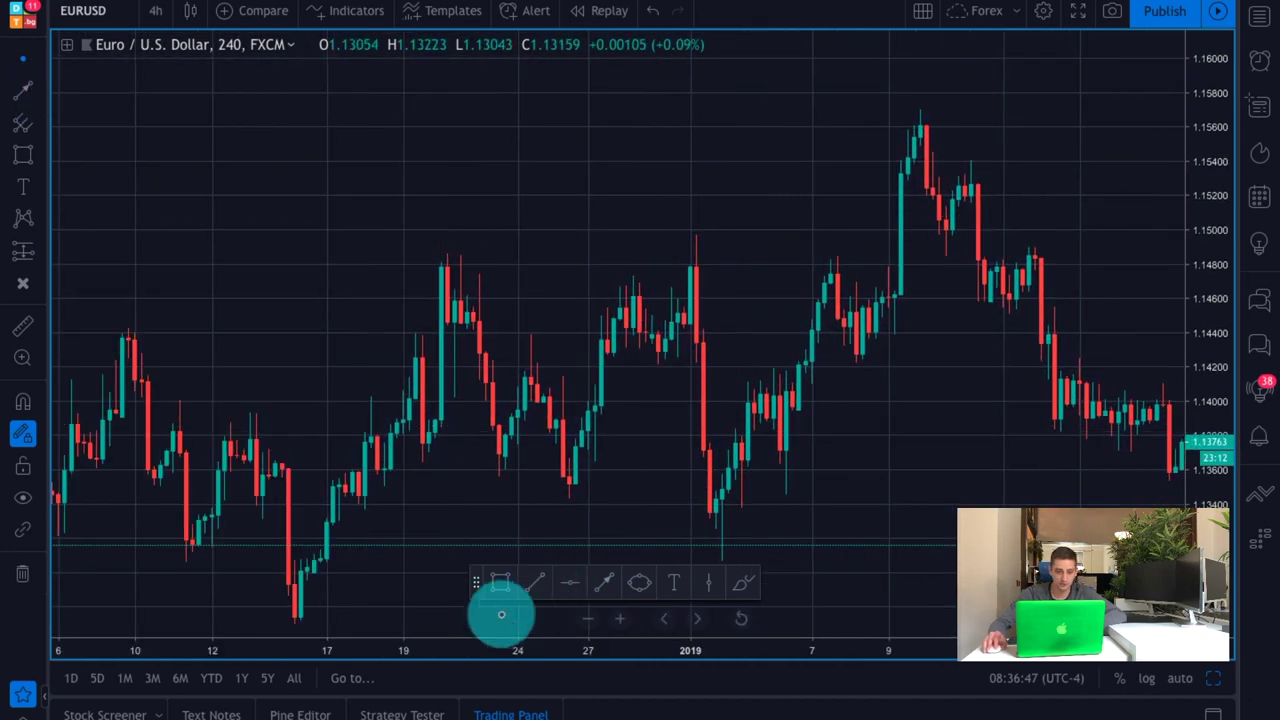
- Draw a rectangle over the late-December and early-January highs from about 1.14782 to 1.14974, extending it past the January price spike
{"action": "left_click", "coordinate": [497, 583]}
{"action": "left_click_drag", "start_coordinate": [380, 267], "coordinate": [1113, 234]}
{"action": "scroll", "coordinate": [1113, 234], "scroll_direction": "down", "scroll_amount": 1}
{"action": "left_click", "coordinate": [1113, 191]}
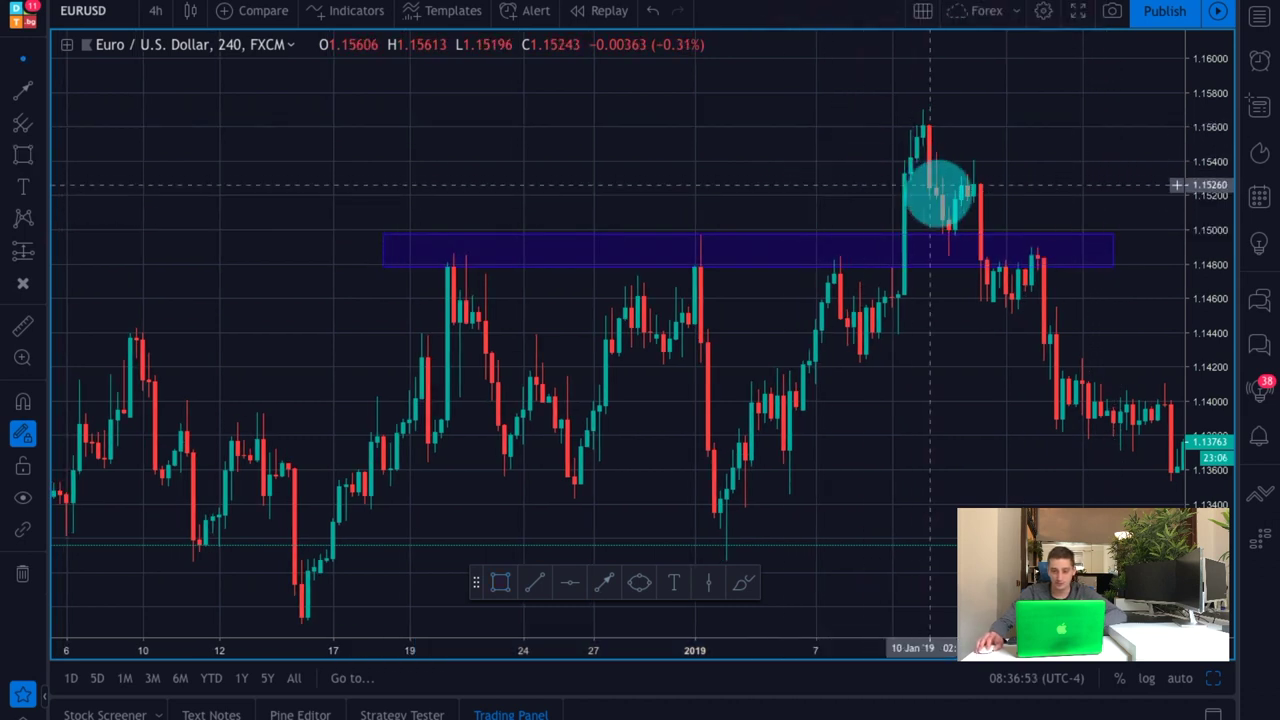
- Set the border and fill of the rectangle over the December and January highs to red
{"action": "left_click", "coordinate": [823, 234]}
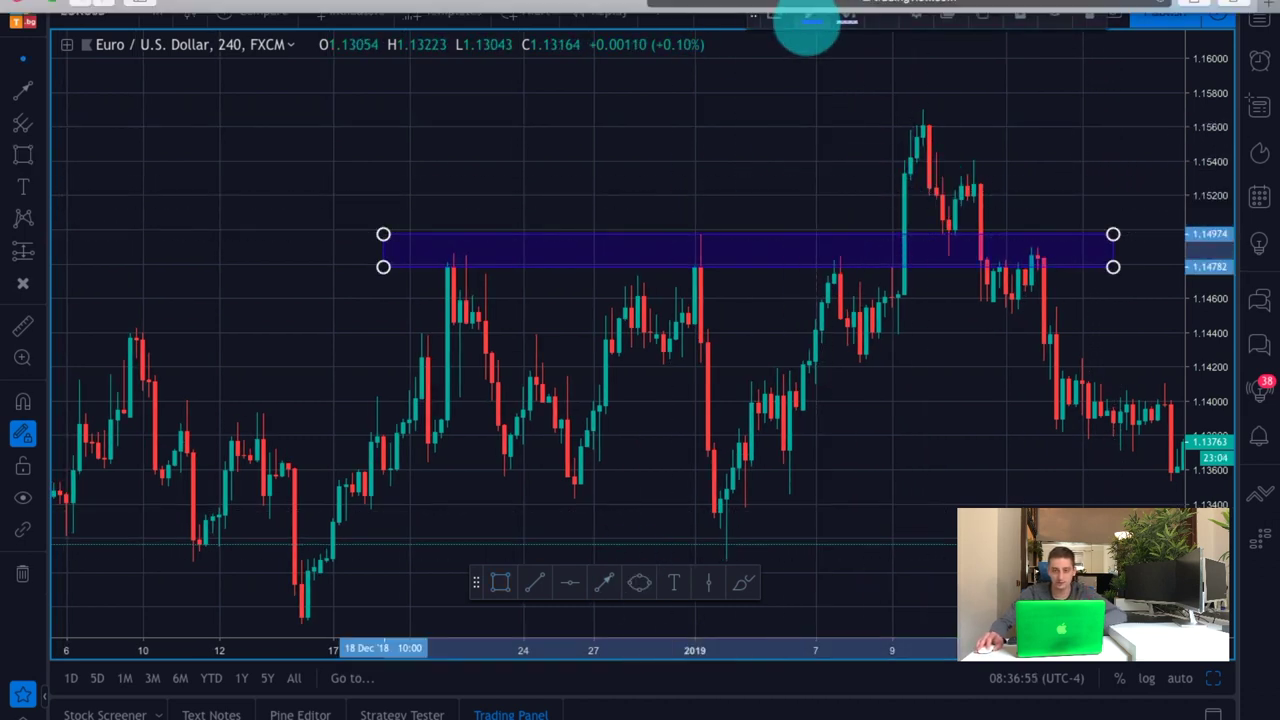
{"action": "left_click", "coordinate": [811, 140]}
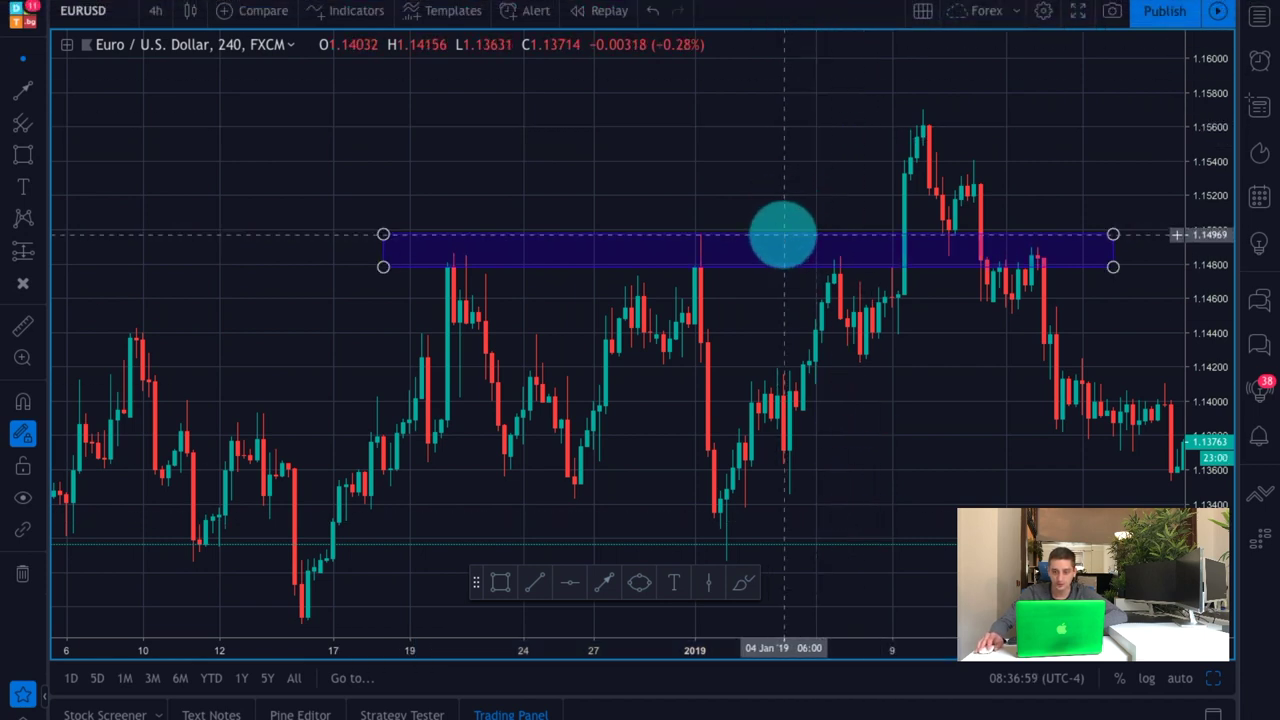
{"action": "left_click", "coordinate": [783, 234]}
{"action": "left_click", "coordinate": [814, 11]}
{"action": "left_click", "coordinate": [825, 61]}
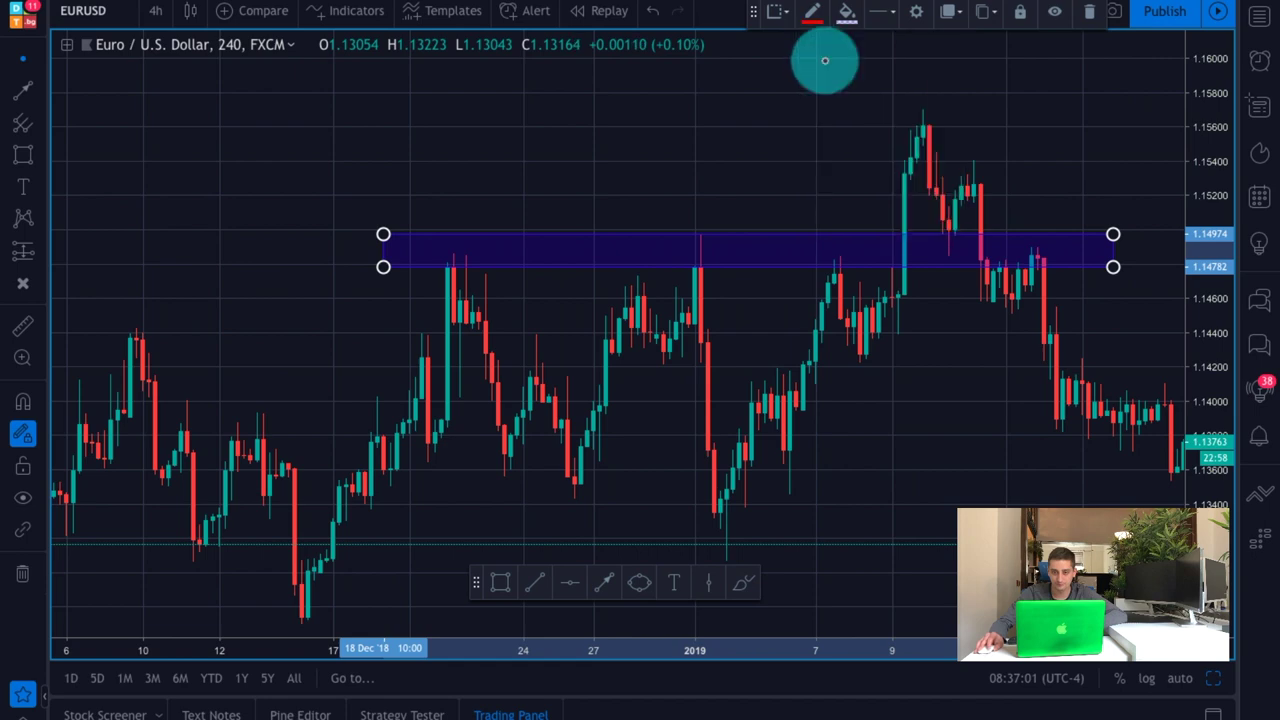
{"action": "left_click", "coordinate": [847, 11]}
{"action": "left_click", "coordinate": [859, 62]}
{"action": "left_click", "coordinate": [834, 163]}
{"action": "left_click_drag", "start_coordinate": [832, 156], "coordinate": [669, 149]}
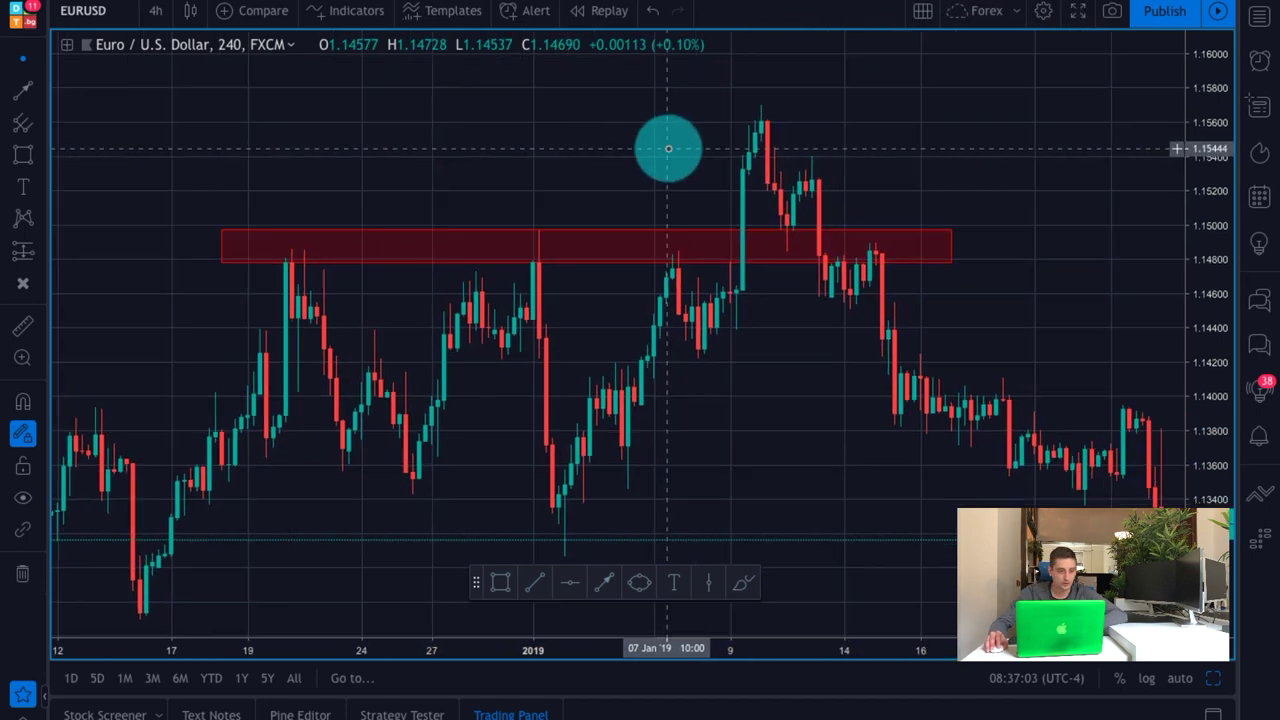
- Draw an arrow from about 1.15506 to 1.15315 pointing at the 9 January candle that breaks above the red zone and colour it green
{"action": "scroll", "coordinate": [343, 161], "scroll_direction": "up", "scroll_amount": 1}
{"action": "left_click", "coordinate": [623, 138]}
{"action": "left_click", "coordinate": [745, 175]}
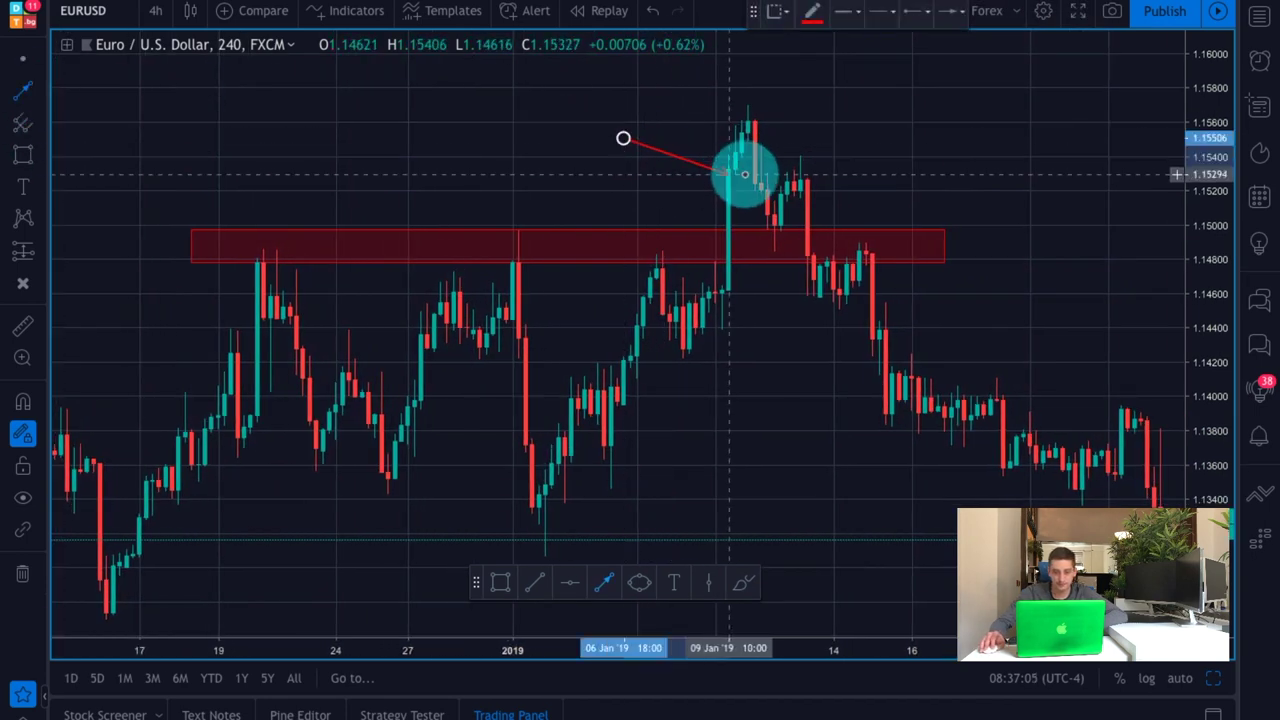
{"action": "left_click", "coordinate": [860, 171]}
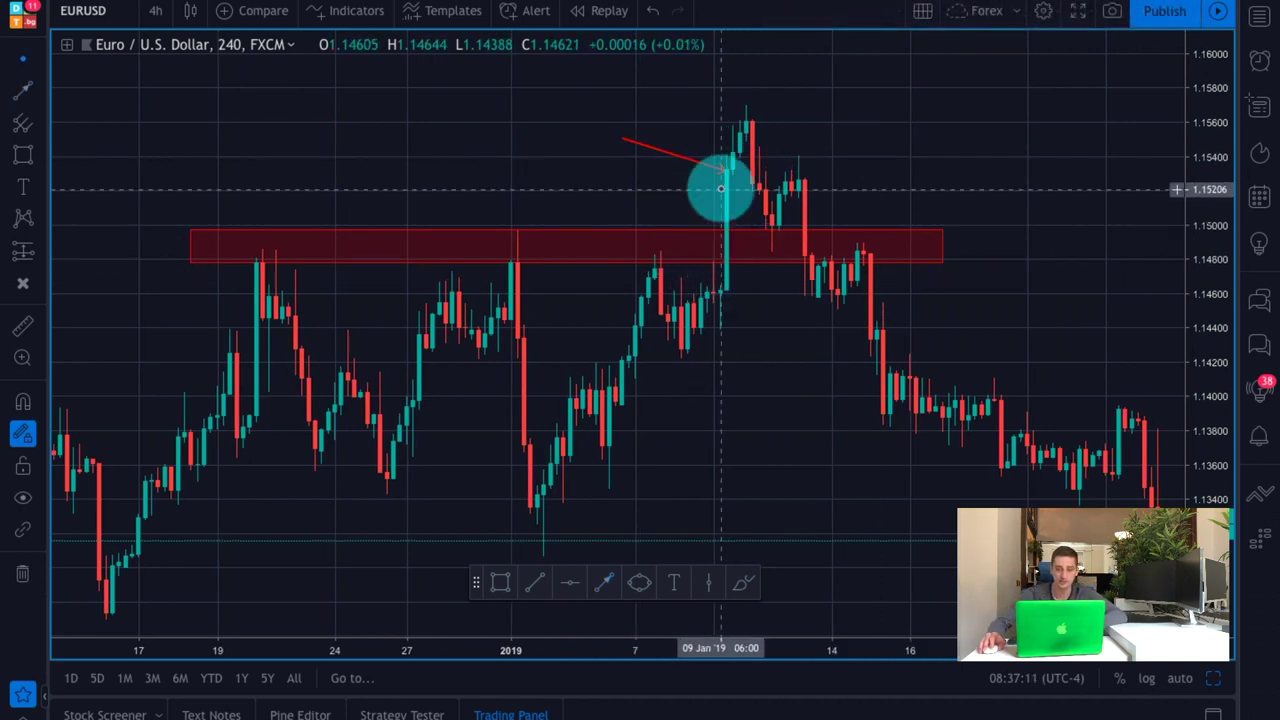
{"action": "left_click", "coordinate": [690, 158]}
{"action": "left_click", "coordinate": [811, 11]}
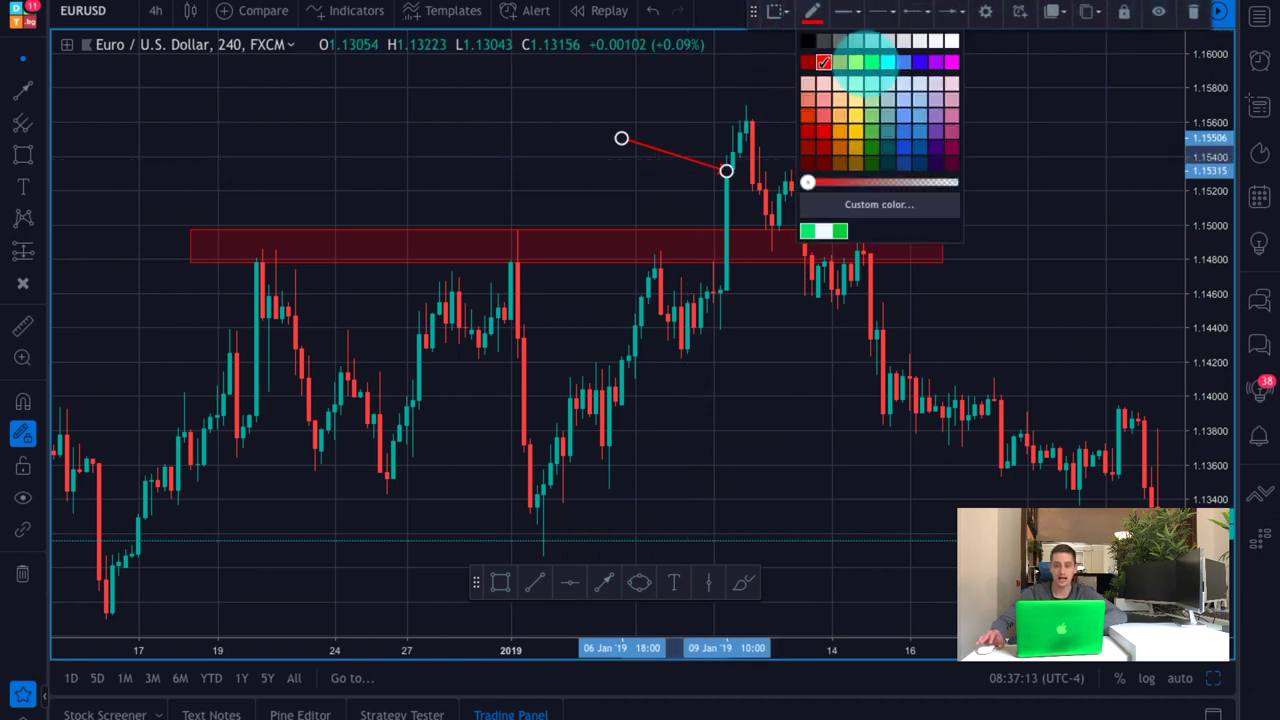
{"action": "left_click", "coordinate": [871, 62]}
{"action": "left_click", "coordinate": [1001, 153]}
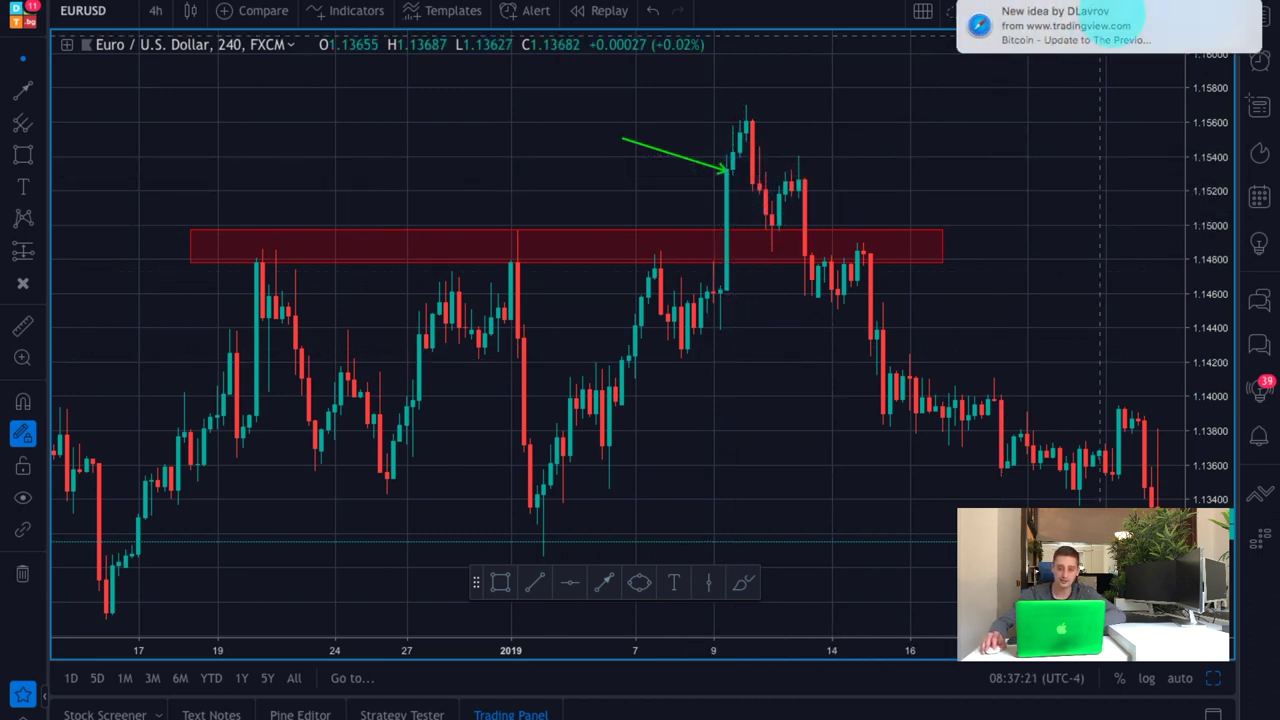
- Draw an arrow from about 1.15506 on 15 January to 1.15237 at the first bearish candle after the peak and colour it red
{"action": "left_click_drag", "start_coordinate": [1064, 22], "coordinate": [1194, 56]}
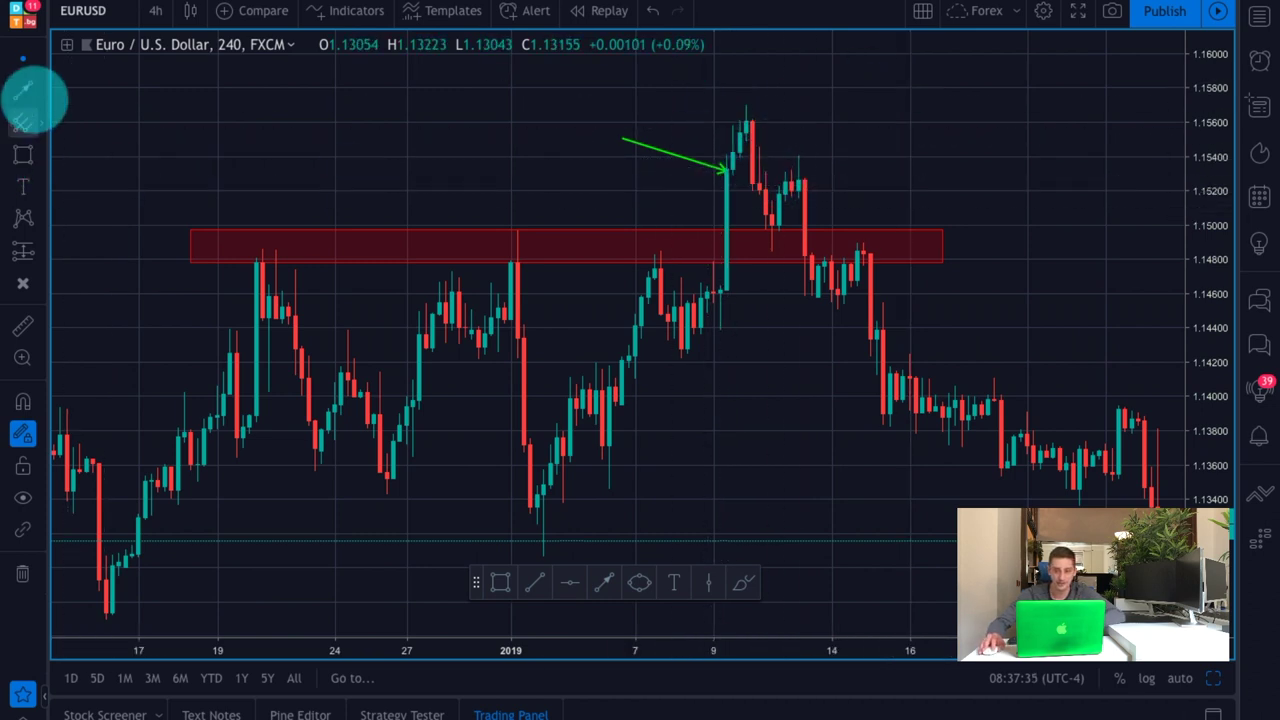
{"action": "key", "text": "alt+t"}
{"action": "left_click", "coordinate": [896, 138]}
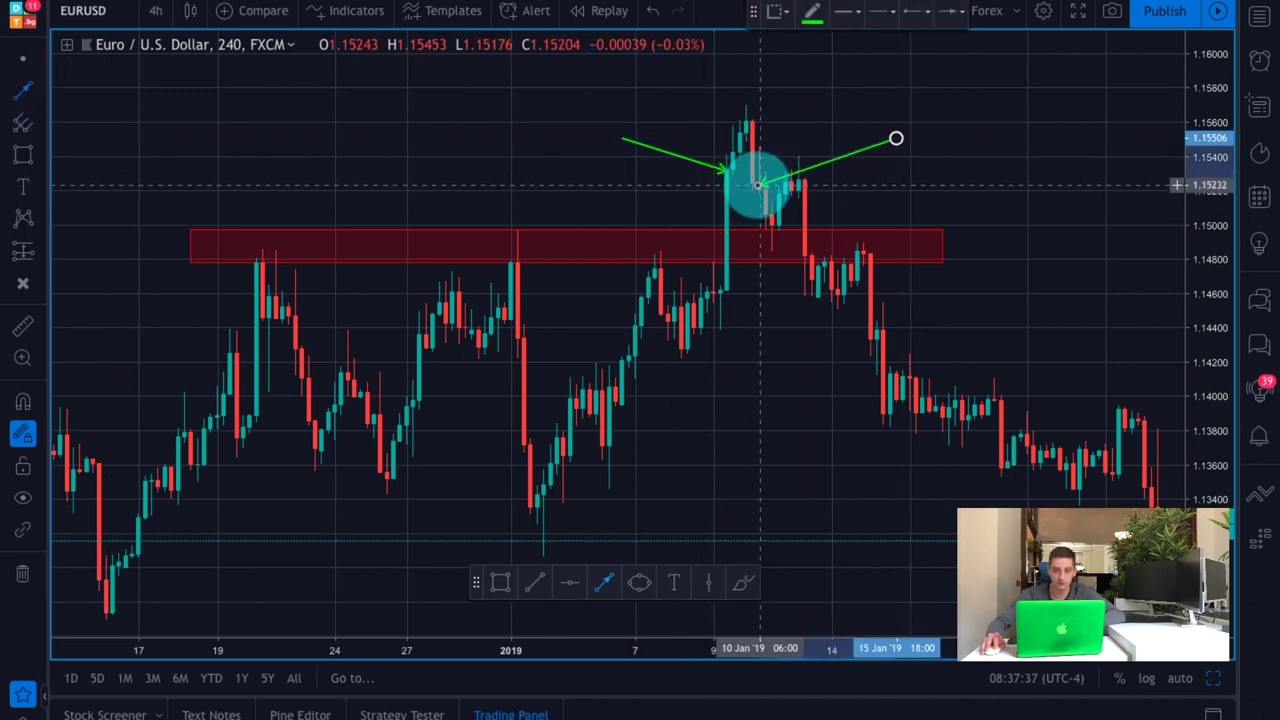
{"action": "left_click", "coordinate": [757, 184]}
{"action": "left_click", "coordinate": [812, 14]}
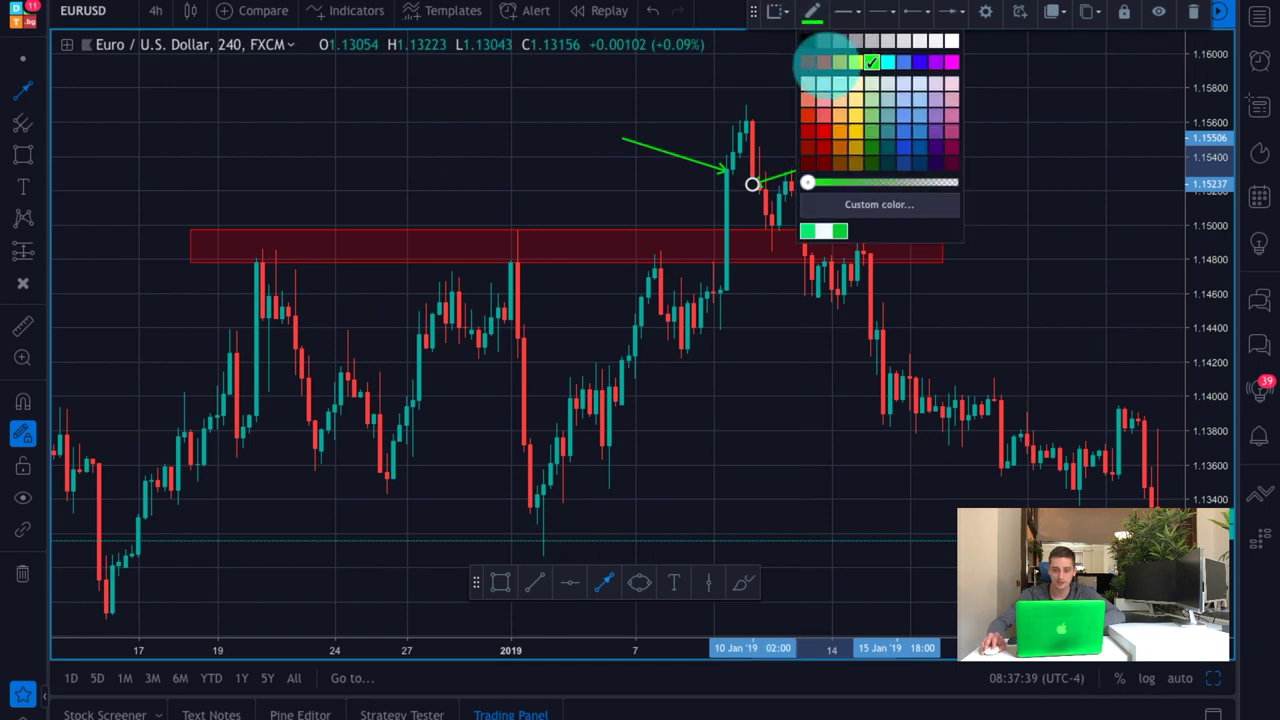
{"action": "left_click", "coordinate": [809, 62]}
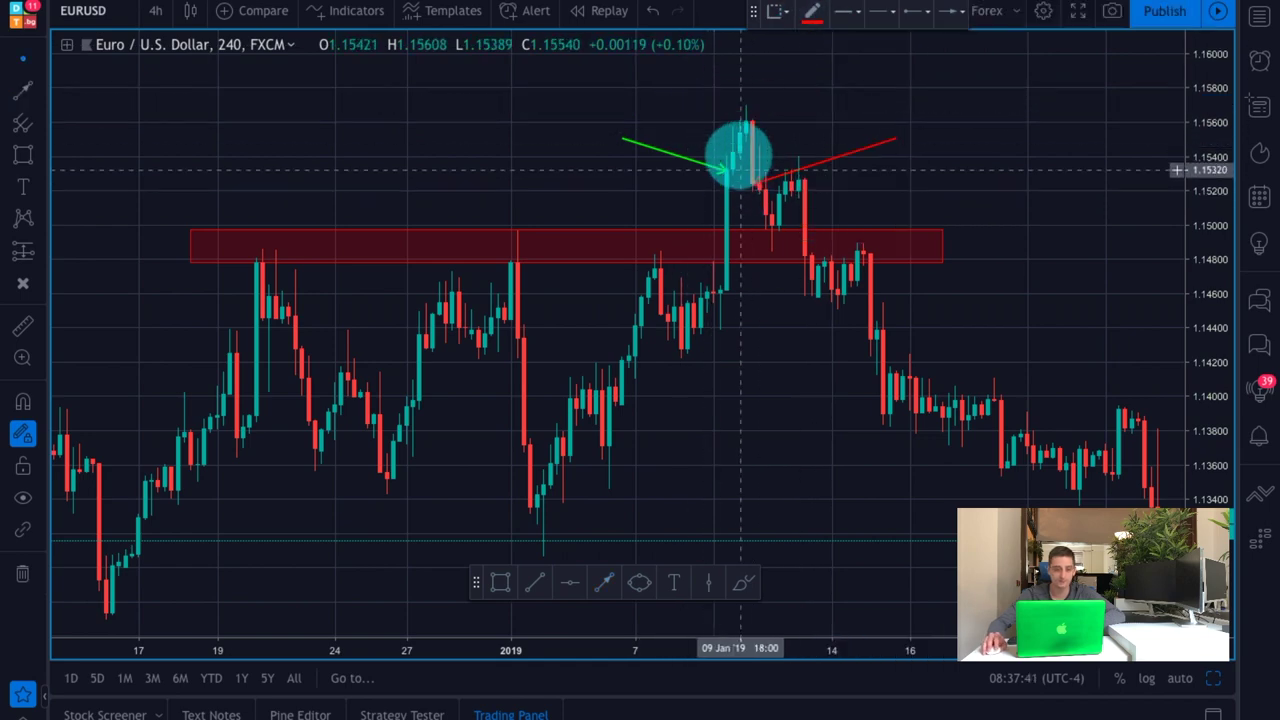
- Draw a rectangle from about 1.13599 to 1.13444 across the late-December lows and set its border and fill to green
{"action": "scroll", "coordinate": [777, 163], "scroll_direction": "left", "scroll_amount": 6}
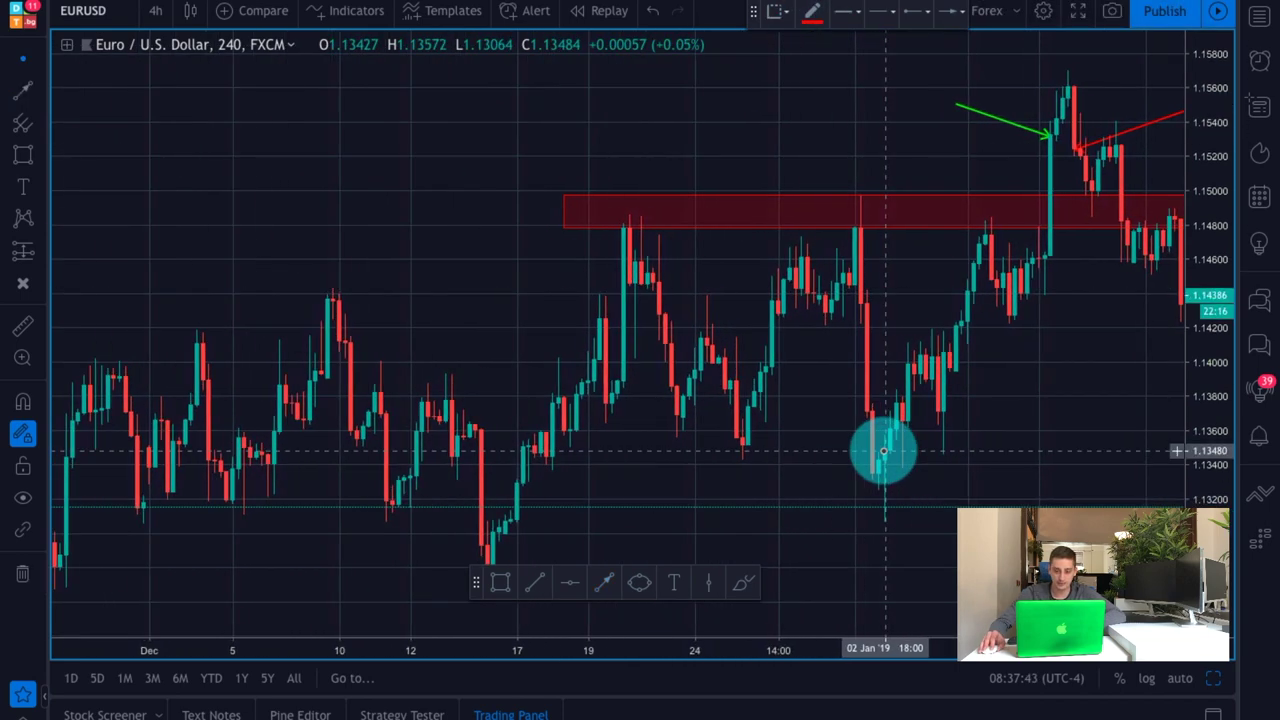
{"action": "scroll", "coordinate": [884, 451], "scroll_direction": "up", "scroll_amount": 2}
{"action": "left_click_drag", "start_coordinate": [908, 470], "coordinate": [929, 351]}
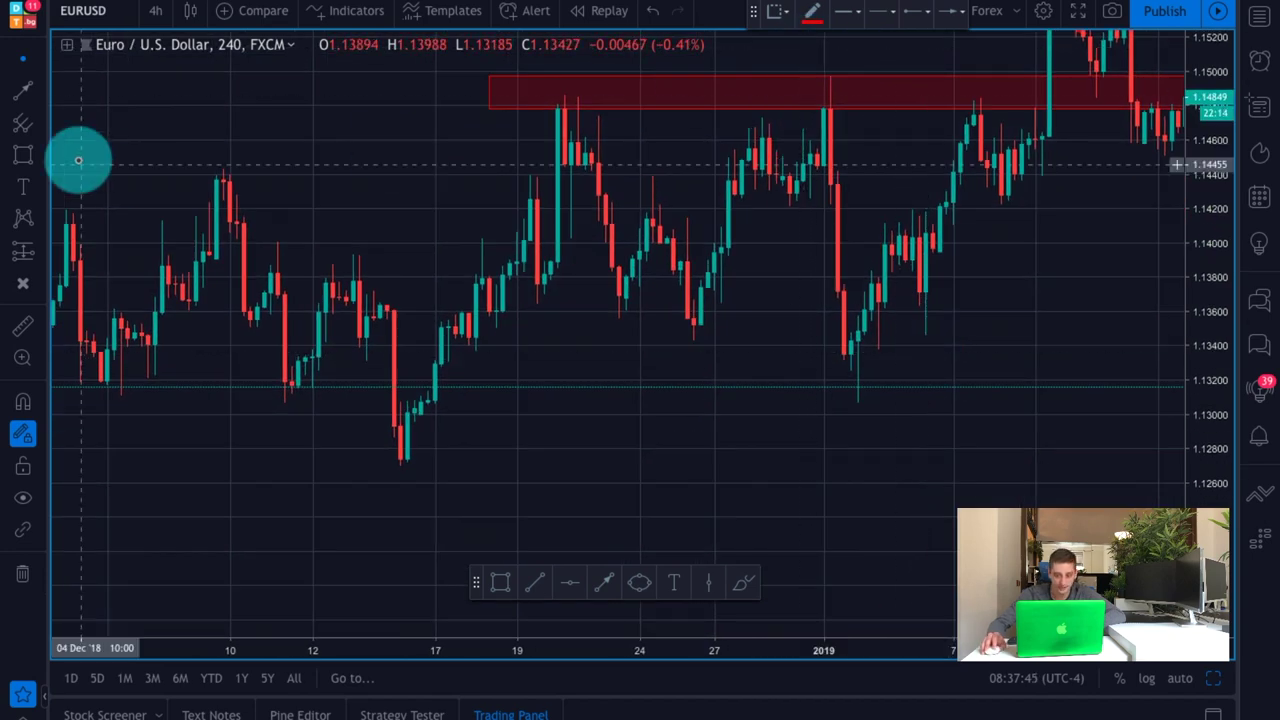
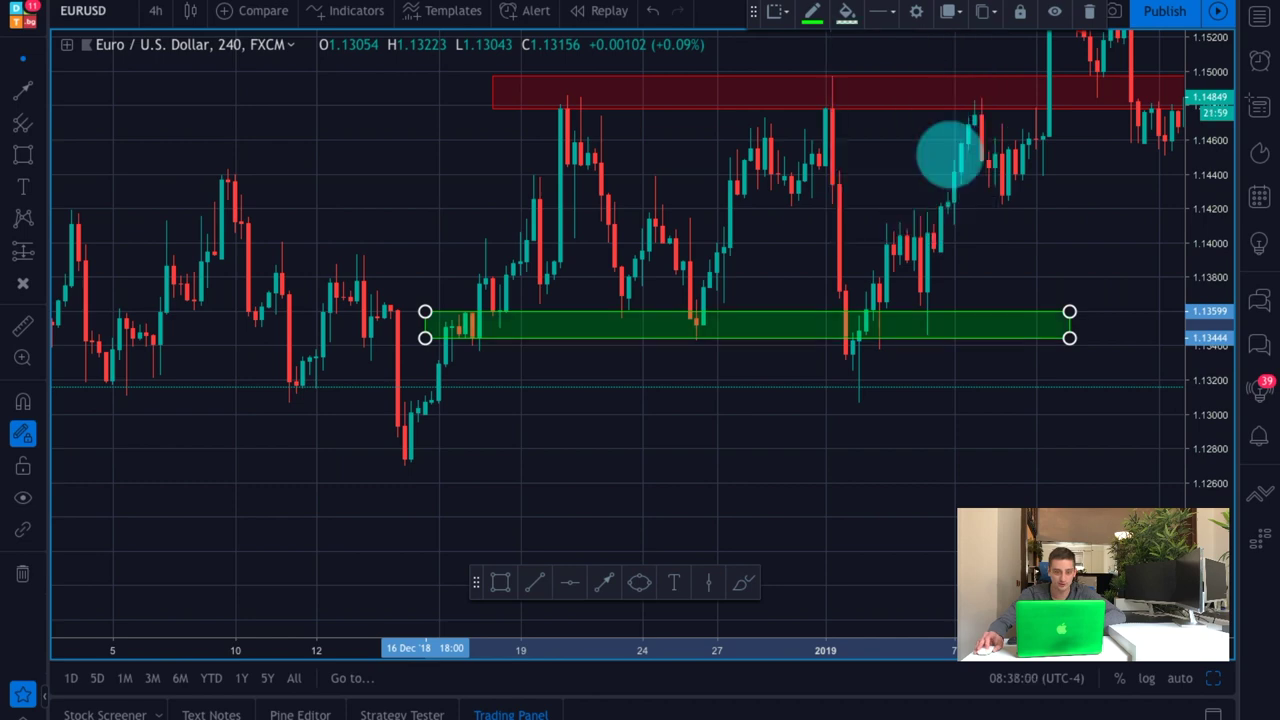
- Draw an arrow from about 1.12935 to 1.13335 pointing at the 2 January candle below the green zone and colour it green
{"action": "scroll", "coordinate": [1017, 251], "scroll_direction": "up", "scroll_amount": 3}
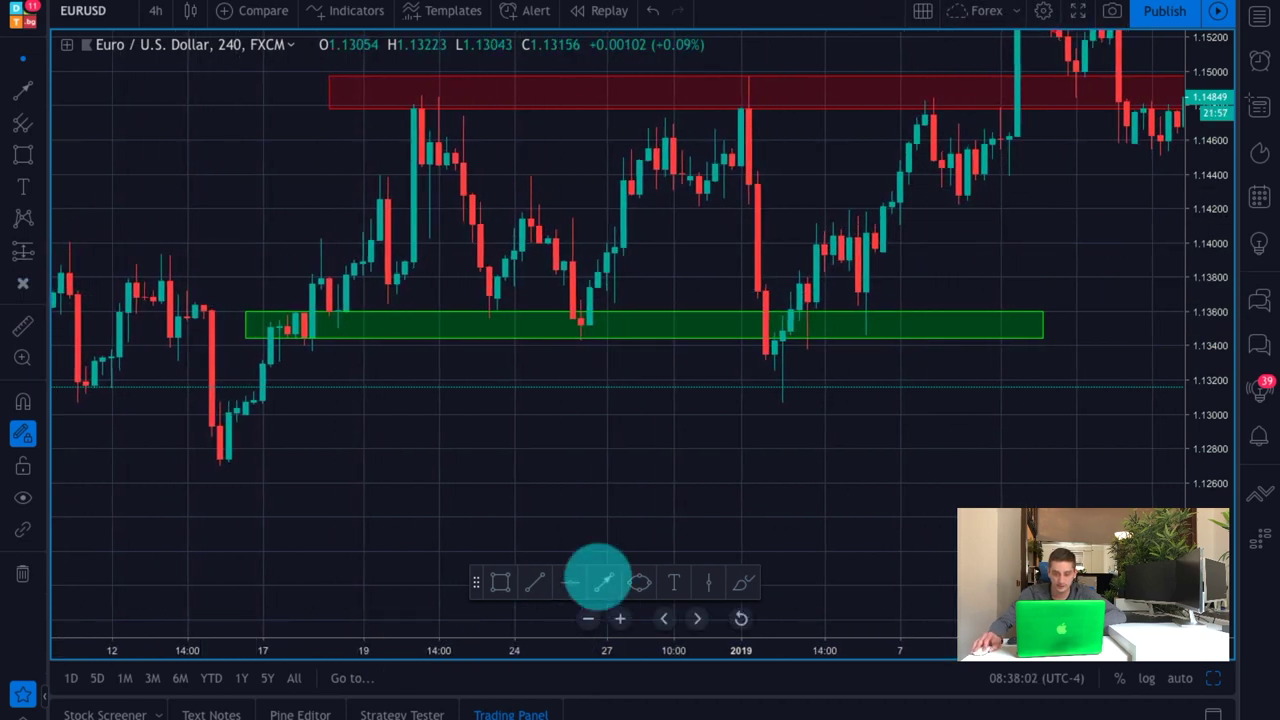
{"action": "left_click", "coordinate": [604, 582]}
{"action": "left_click", "coordinate": [682, 425]}
{"action": "left_click", "coordinate": [765, 357]}
{"action": "left_click", "coordinate": [812, 11]}
{"action": "left_click", "coordinate": [871, 62]}
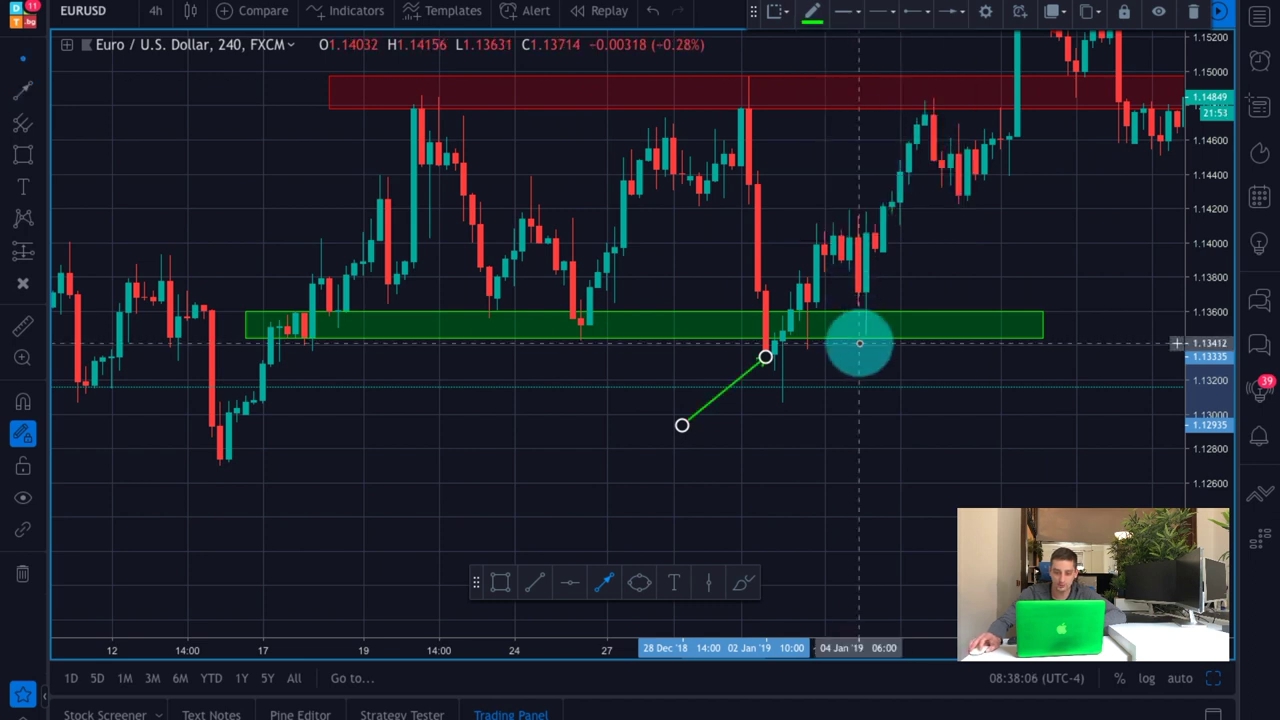
{"action": "left_click", "coordinate": [860, 340]}
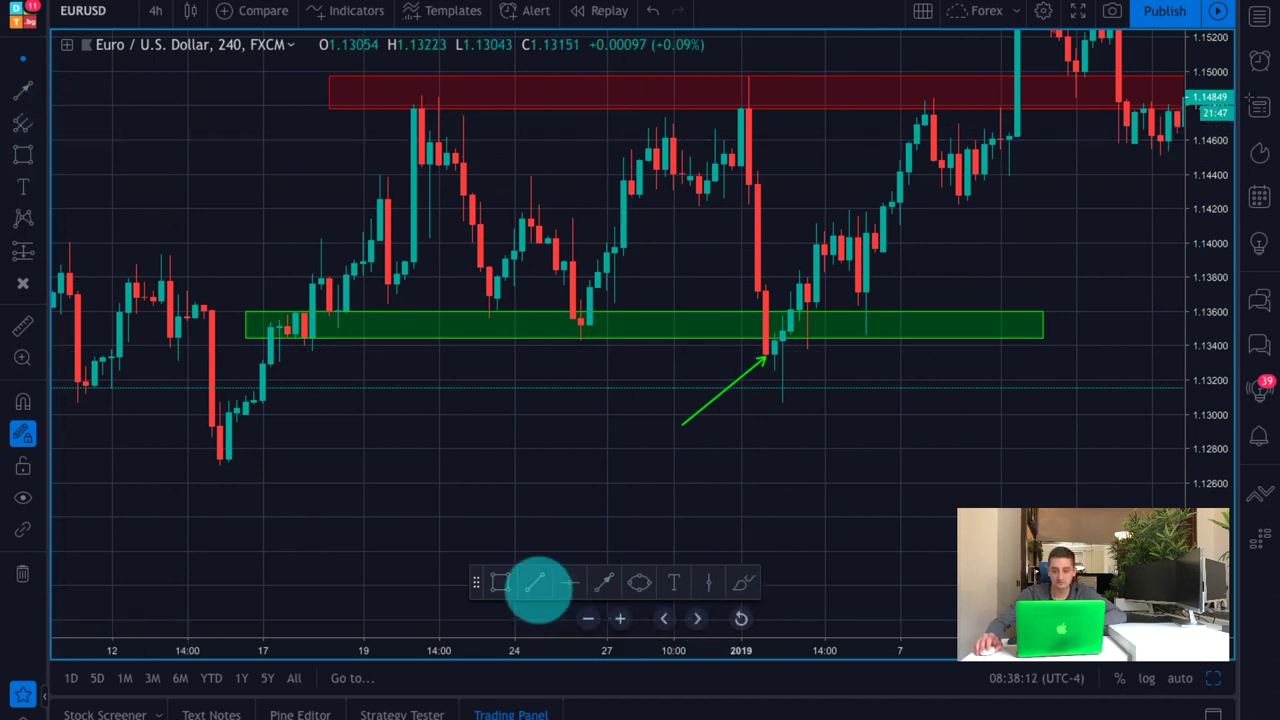
- Draw a nearly horizontal red trend line at about 1.1400 from 16 December to 8 January
{"action": "left_click", "coordinate": [536, 583]}
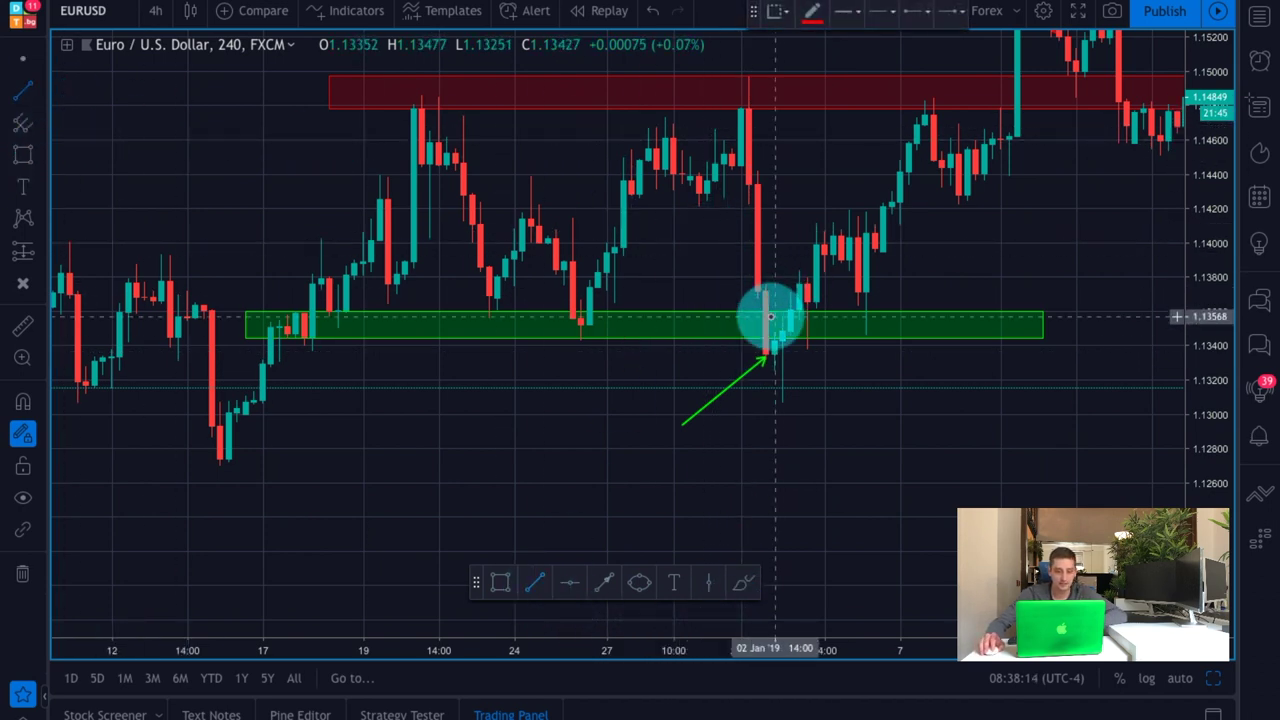
{"action": "left_click", "coordinate": [253, 241]}
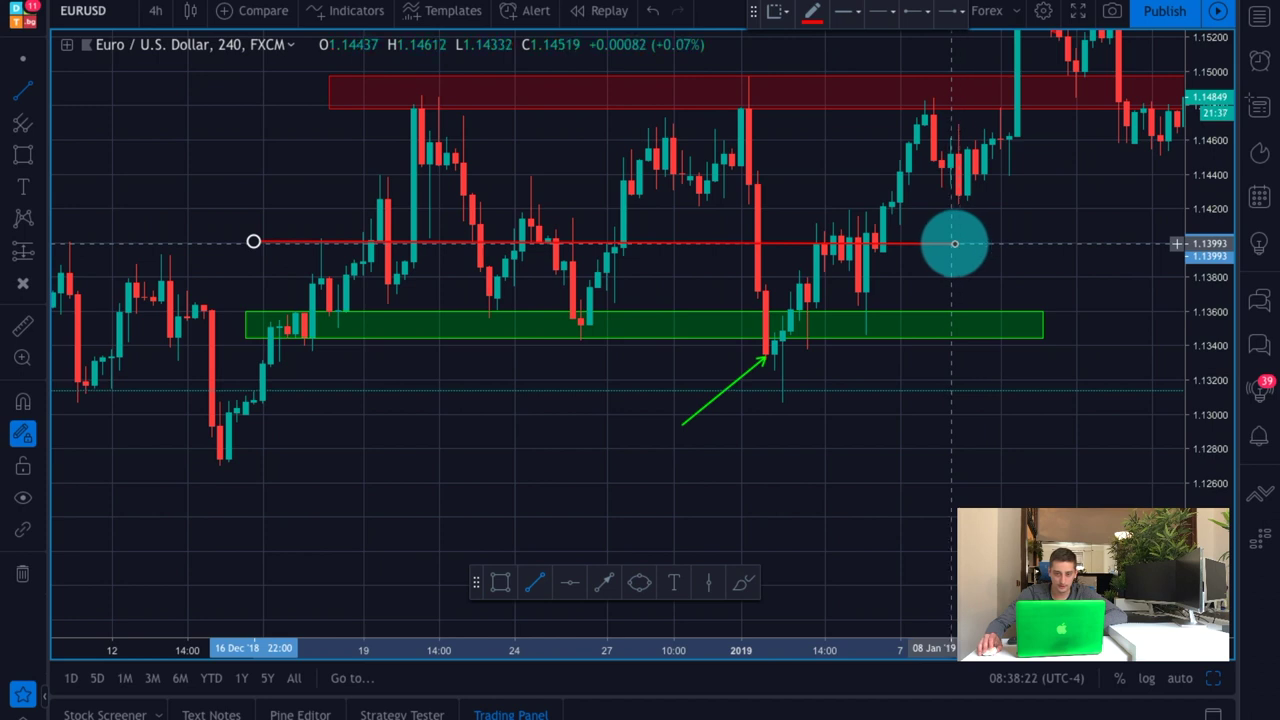
{"action": "left_click", "coordinate": [952, 243]}
{"action": "left_click", "coordinate": [725, 243]}
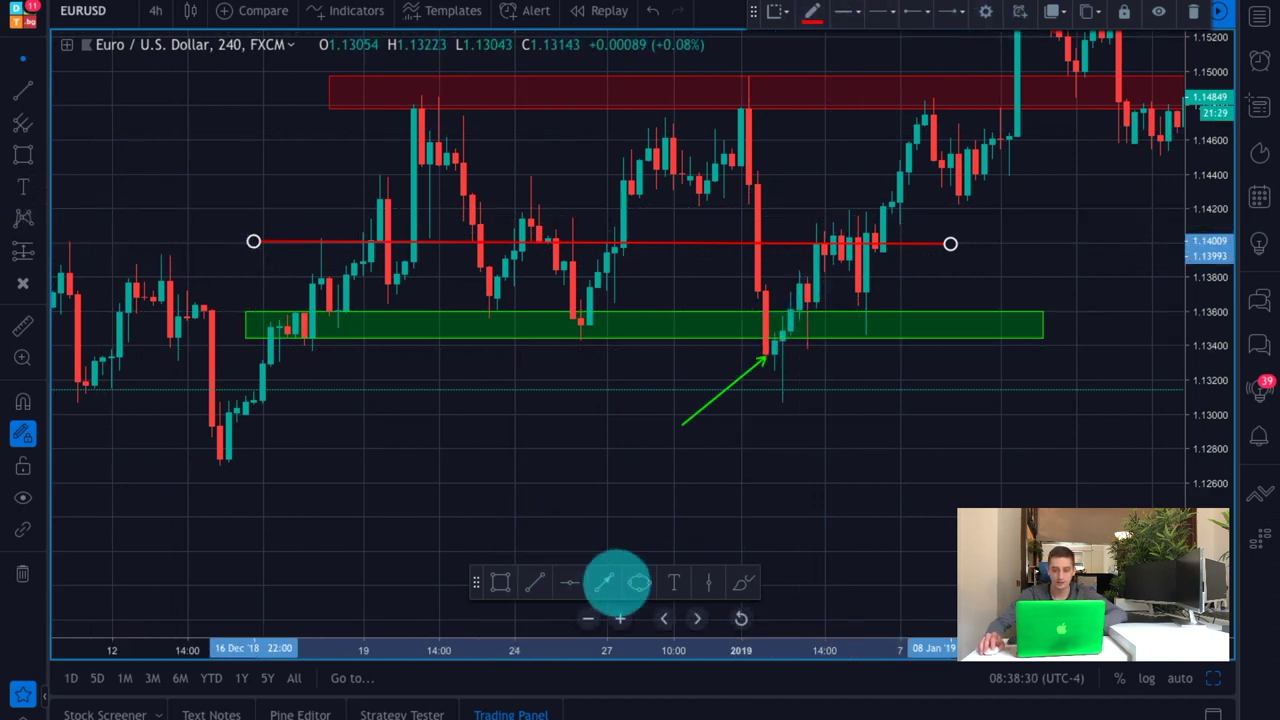
- Draw an arrow from about 1.13298 to 1.13620 pointing at the candle returning above the green zone and colour it blue
{"action": "left_click", "coordinate": [606, 583]}
{"action": "mouse_move", "coordinate": [879, 365]}
{"action": "left_mouse_down"}
{"action": "mouse_move", "coordinate": [780, 337]}
{"action": "mouse_move", "coordinate": [790, 308]}
{"action": "left_mouse_up"}
{"action": "left_click", "coordinate": [812, 11]}
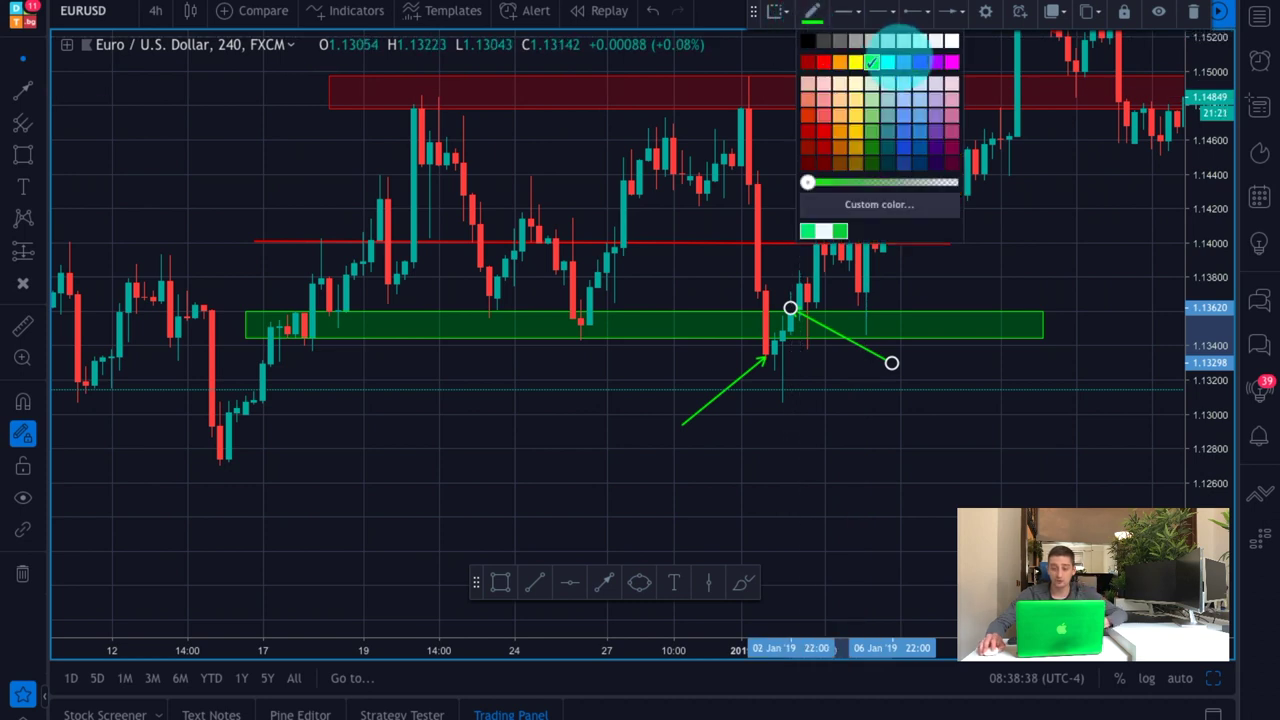
{"action": "left_click", "coordinate": [919, 62]}
{"action": "left_click", "coordinate": [1017, 260]}
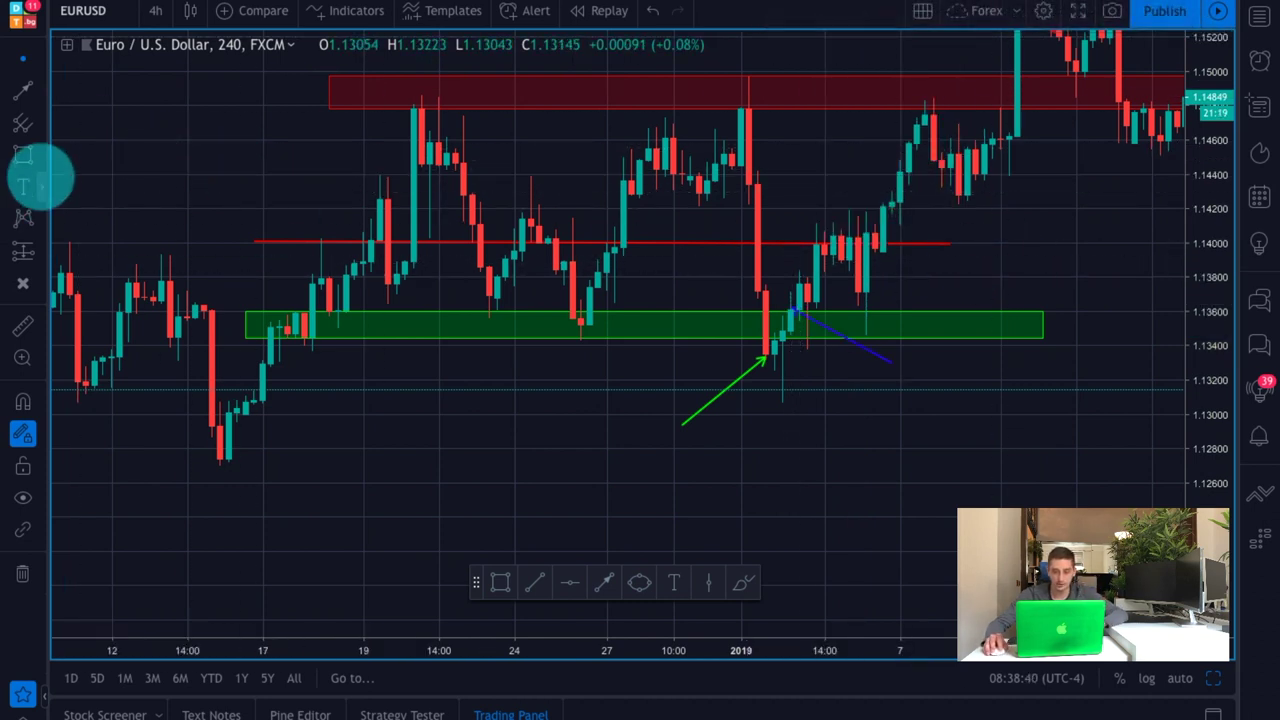
- Draw a rectangle from about 1.13350 to 1.13610 between 31 December and 4 January and set its border and fill to cyan
{"action": "left_click", "coordinate": [539, 319]}
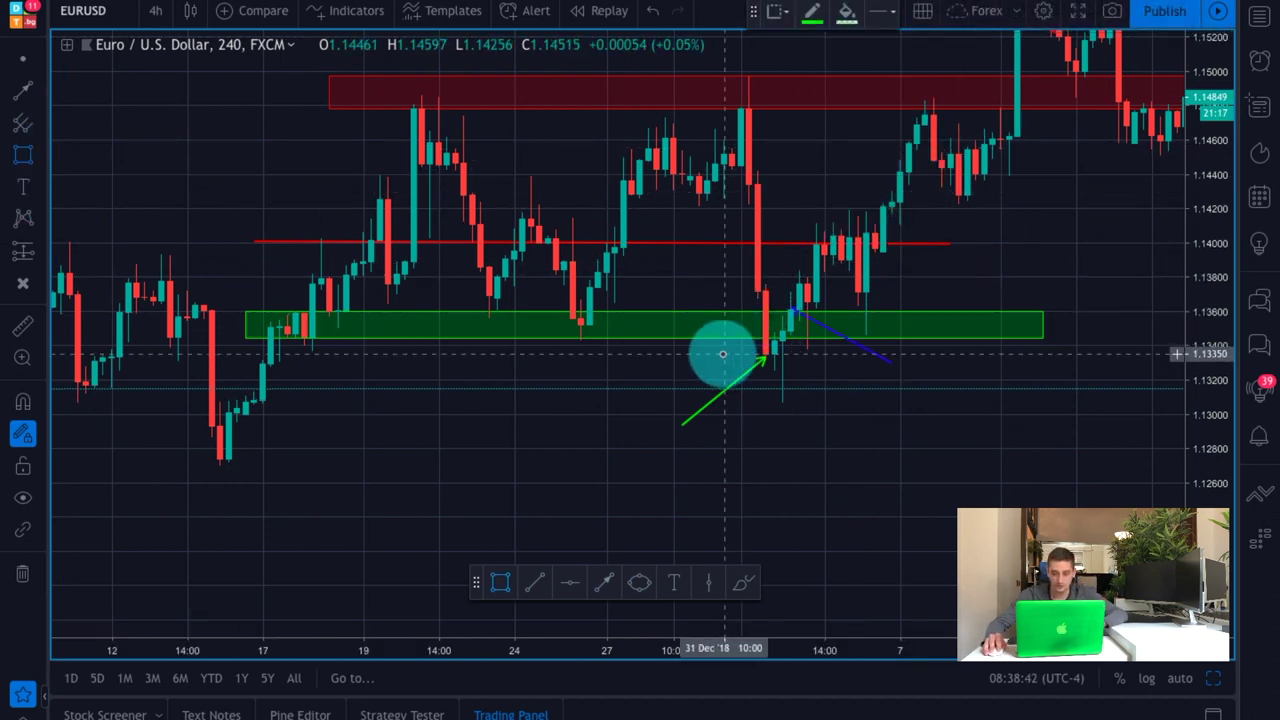
{"action": "left_click", "coordinate": [849, 309]}
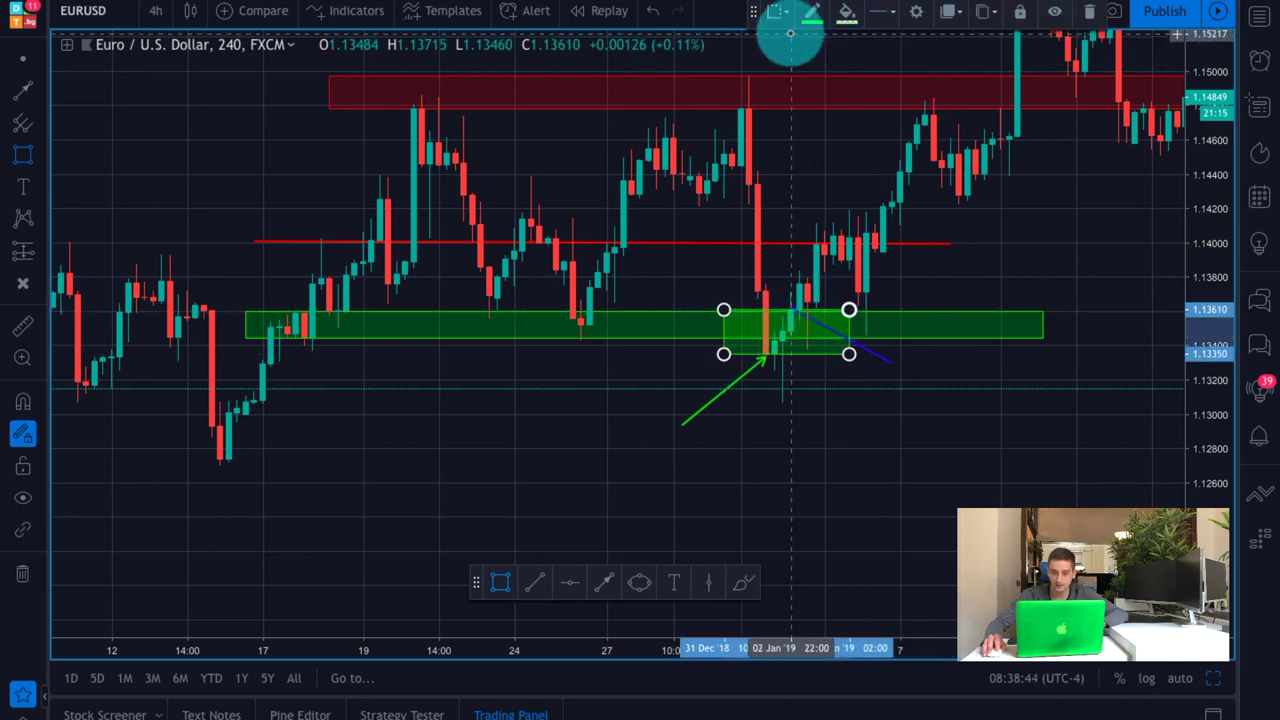
{"action": "left_click", "coordinate": [812, 11]}
{"action": "left_click", "coordinate": [846, 13]}
{"action": "left_click", "coordinate": [847, 12]}
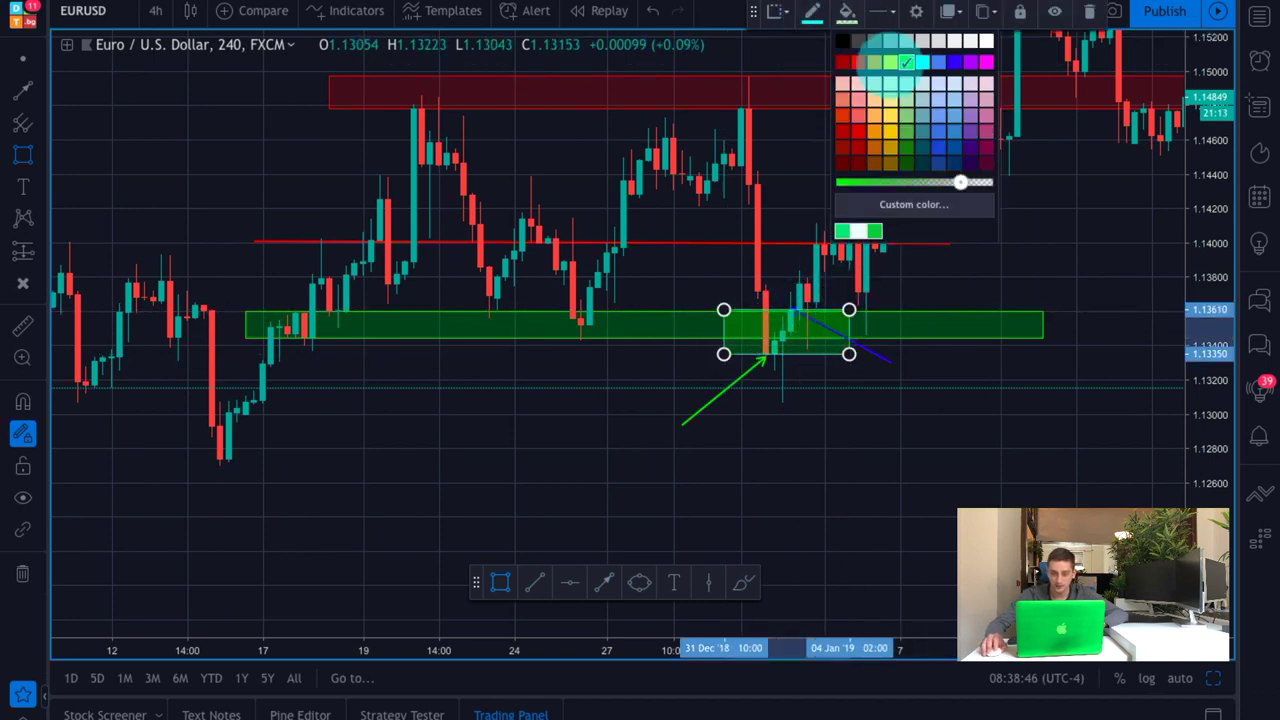
{"action": "left_click", "coordinate": [921, 60]}
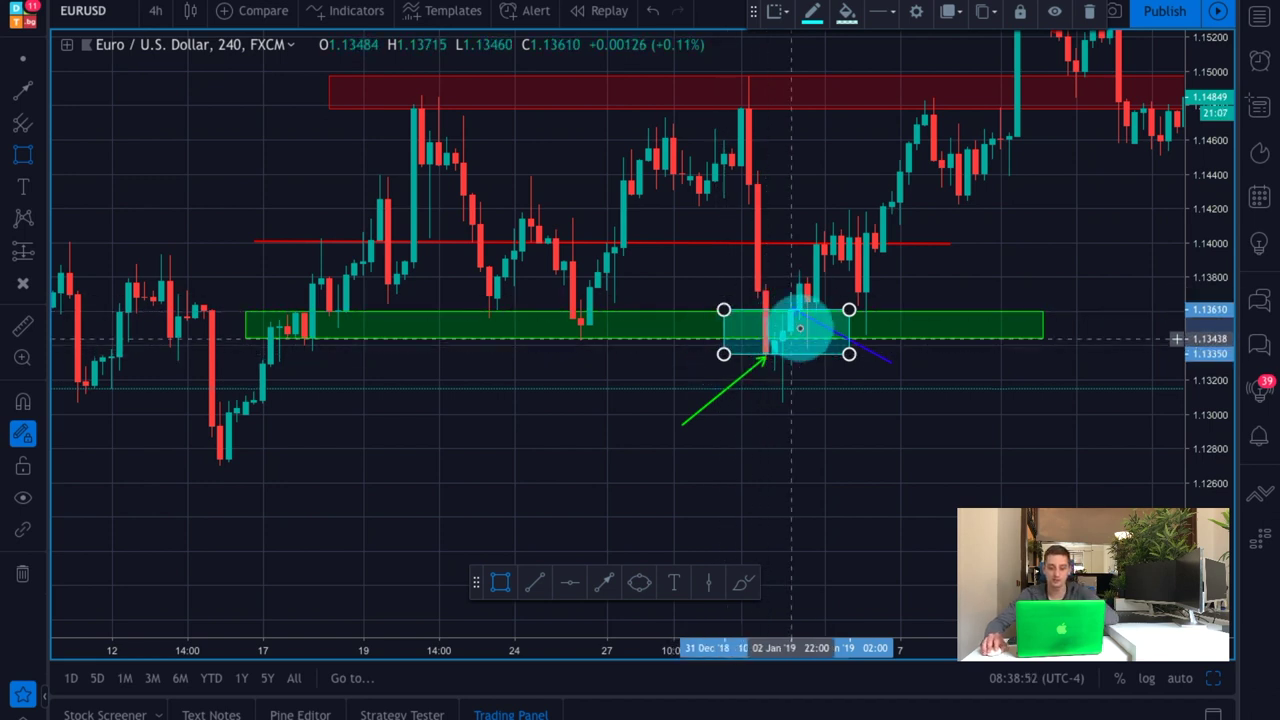
- Draw a larger rectangle from about 1.13329 up to the red line at 1.13993 and set its border and fill to yellow
{"action": "left_click_drag", "start_coordinate": [724, 355], "coordinate": [875, 244]}
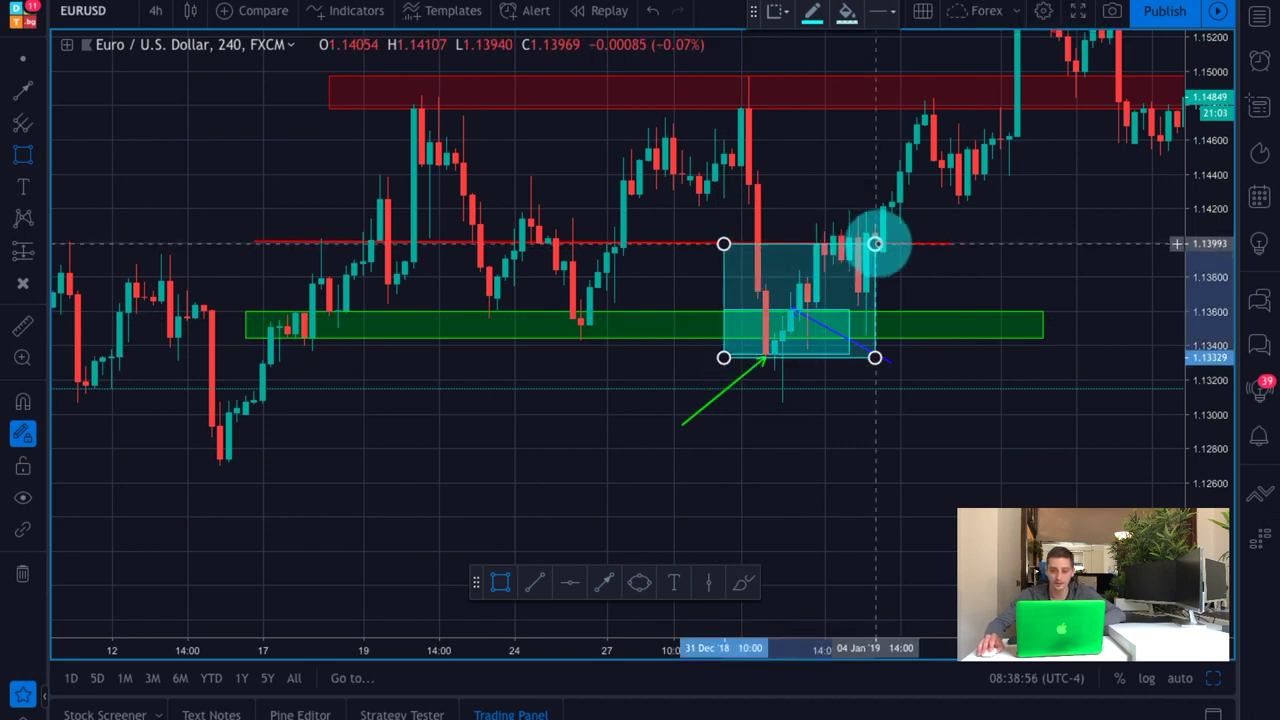
{"action": "left_click", "coordinate": [812, 11]}
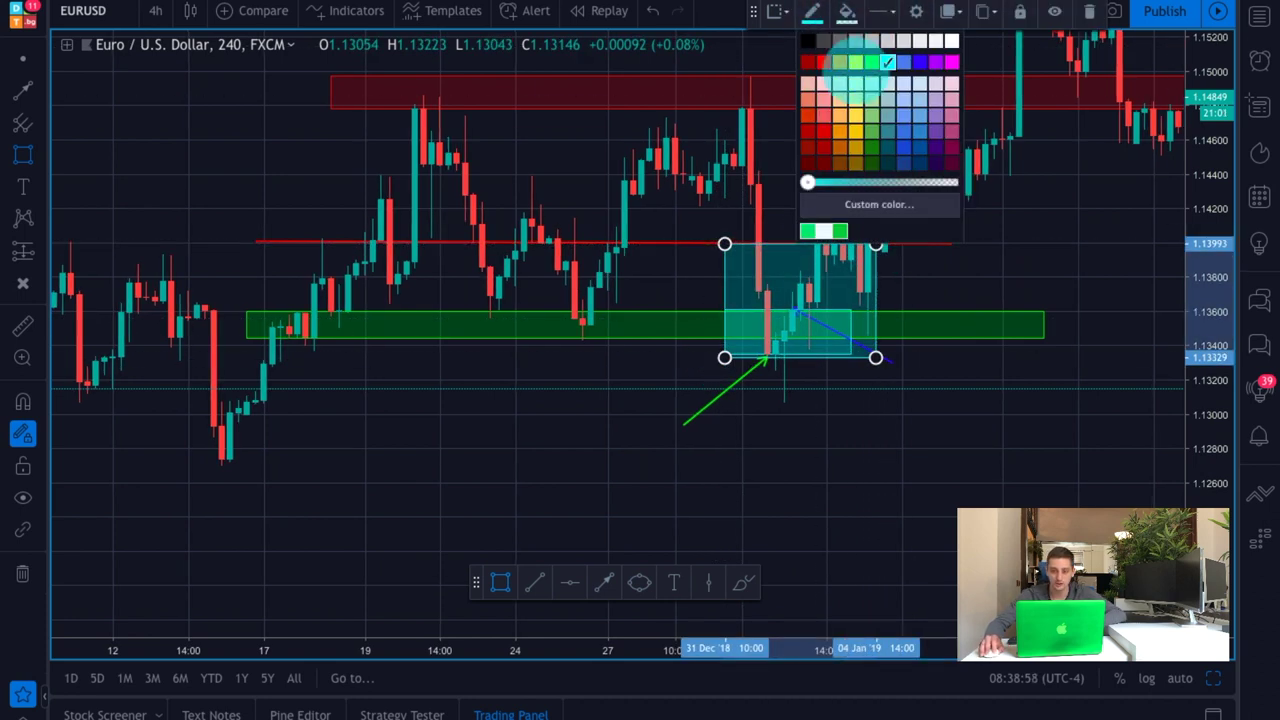
{"action": "left_click", "coordinate": [855, 62]}
{"action": "left_click", "coordinate": [846, 12]}
{"action": "left_click", "coordinate": [889, 62]}
{"action": "left_click", "coordinate": [846, 12]}
{"action": "mouse_move", "coordinate": [960, 182]}
{"action": "left_mouse_down"}
{"action": "mouse_move", "coordinate": [937, 180]}
{"action": "mouse_move", "coordinate": [970, 182]}
{"action": "left_mouse_up"}
{"action": "left_click", "coordinate": [23, 59]}
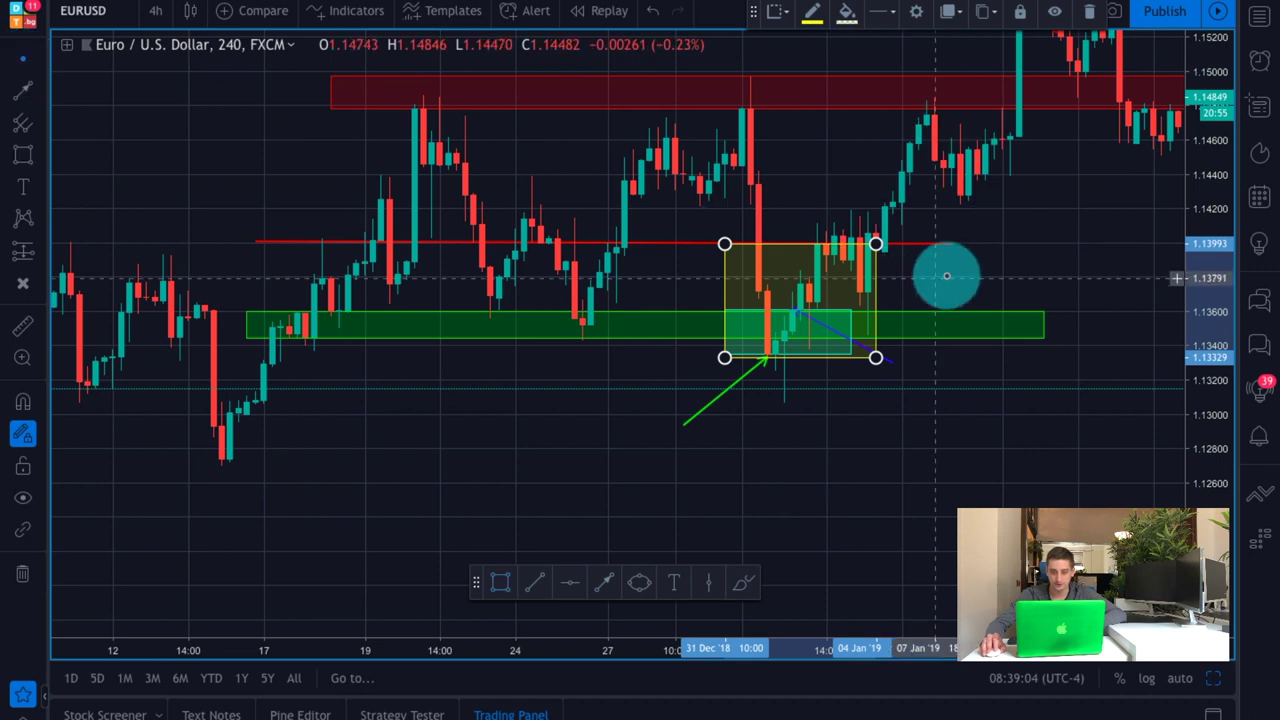
{"action": "left_click", "coordinate": [947, 275]}
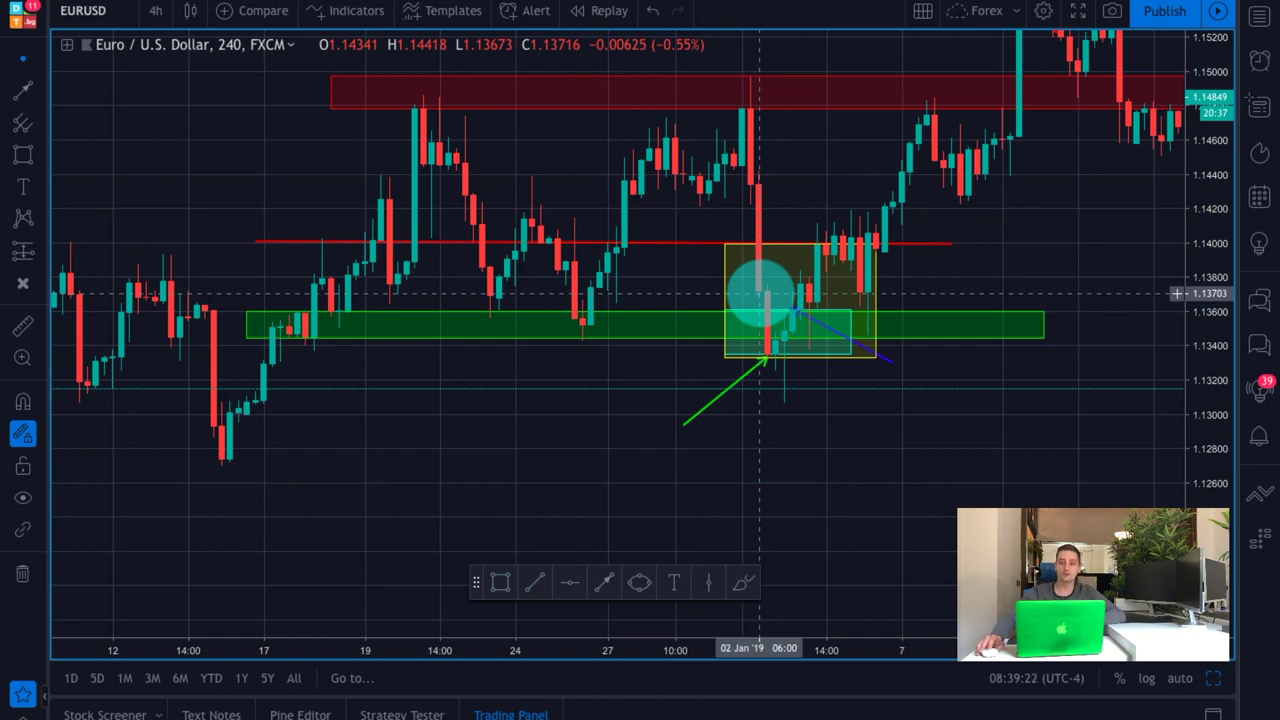
- Review the annotated March and April breakouts, then return to compare the rectangles around the early-January false breakout
{"action": "left_click_drag", "start_coordinate": [1120, 197], "coordinate": [241, 419]}
{"action": "left_click_drag", "start_coordinate": [986, 414], "coordinate": [656, 281]}
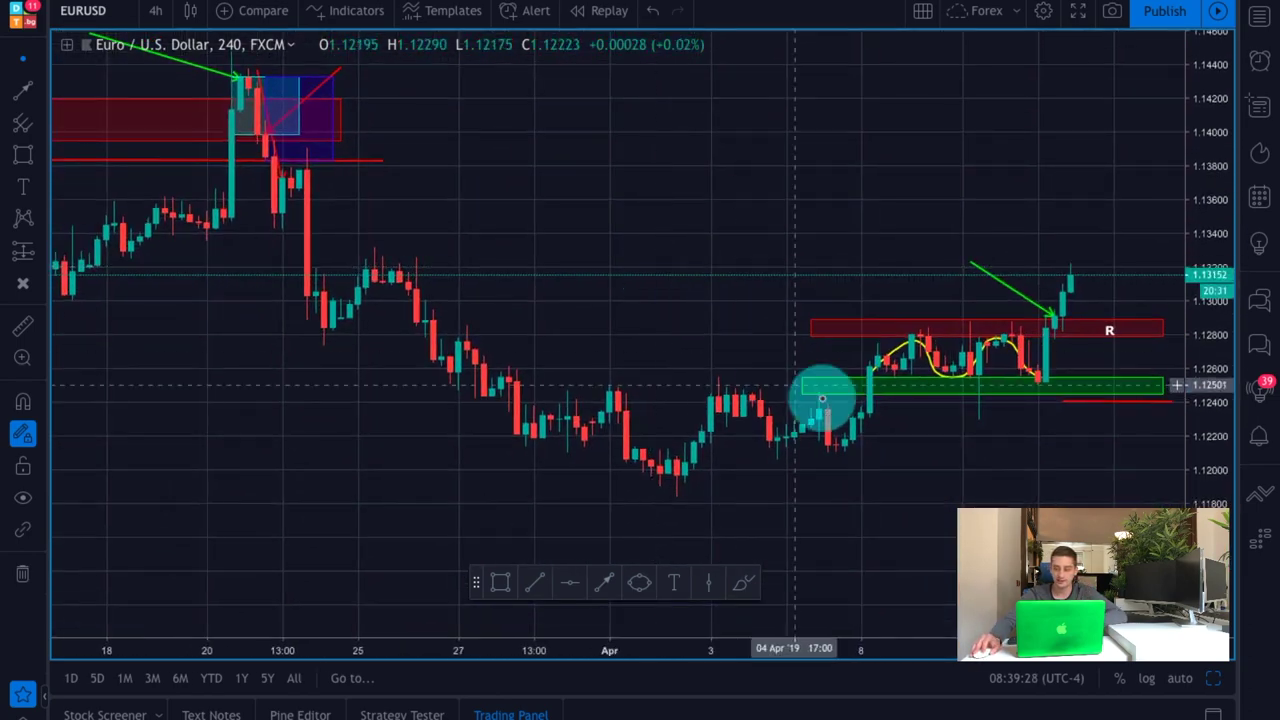
{"action": "scroll", "coordinate": [1010, 350], "scroll_direction": "up", "scroll_amount": 1}
{"action": "scroll", "coordinate": [503, 260], "scroll_direction": "down", "scroll_amount": 3}
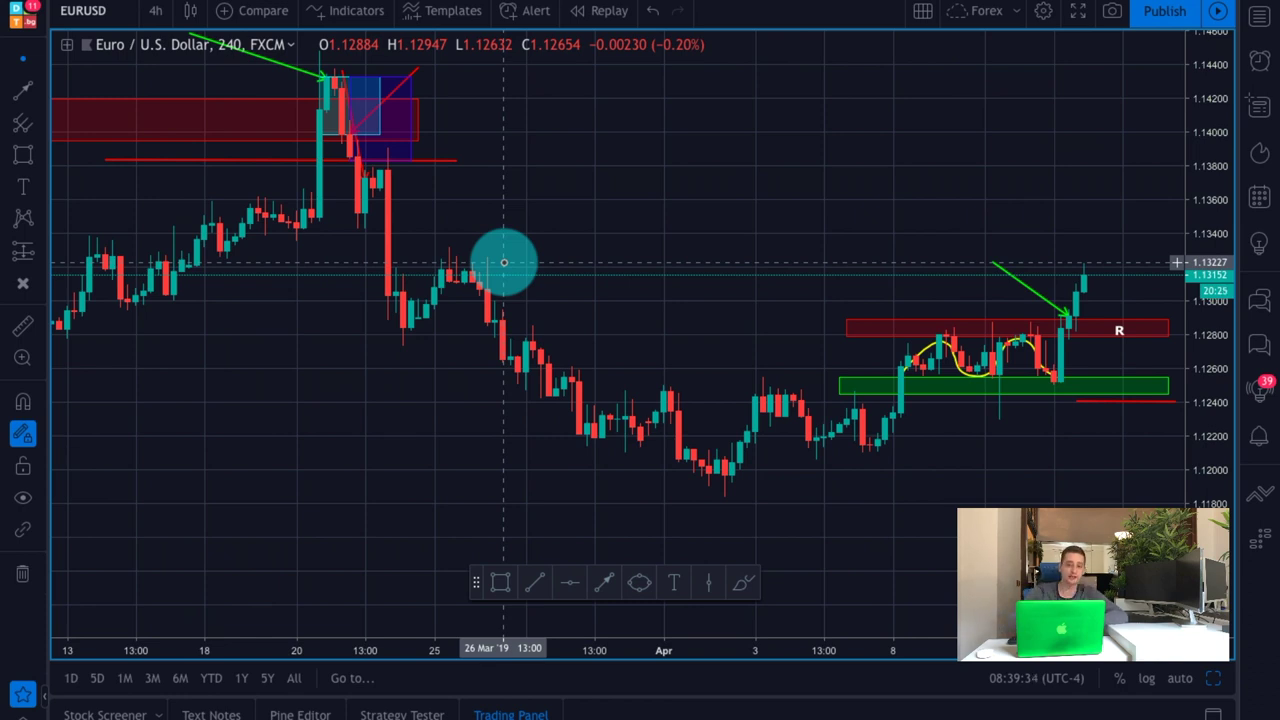
{"action": "scroll", "coordinate": [504, 262], "scroll_direction": "left", "scroll_amount": 10}
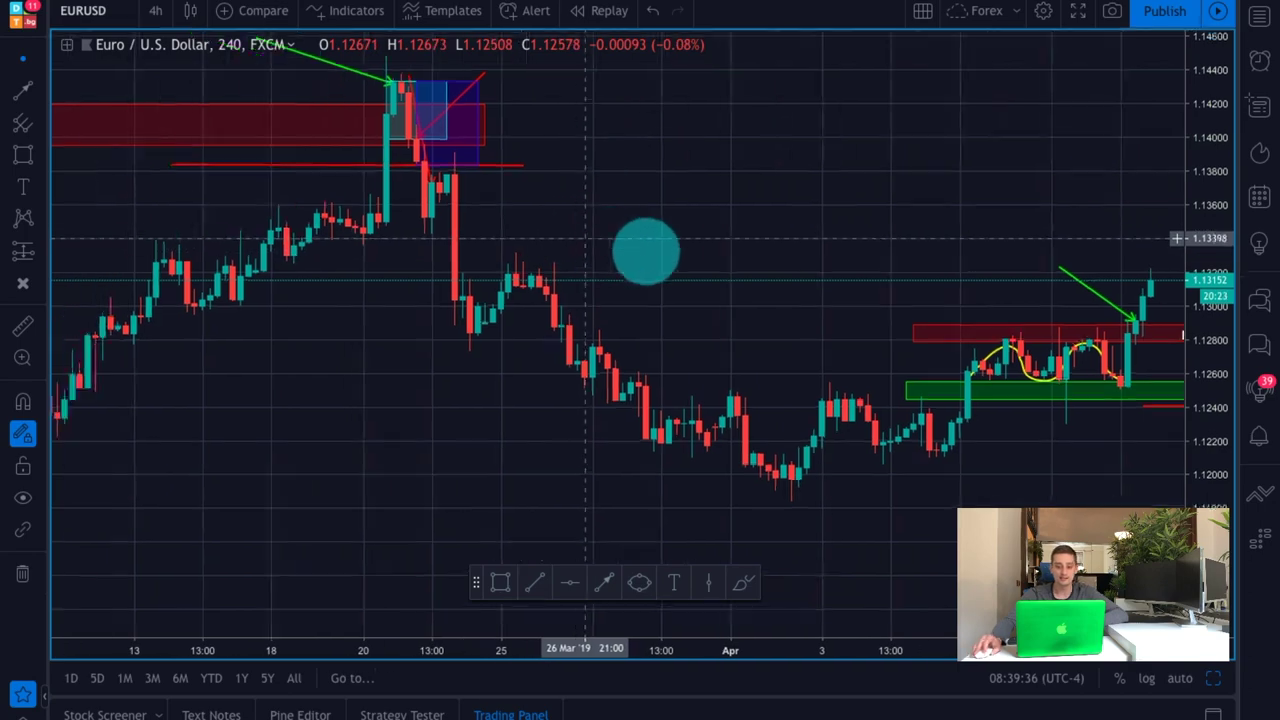
{"action": "scroll", "coordinate": [665, 395], "scroll_direction": "left", "scroll_amount": 15}
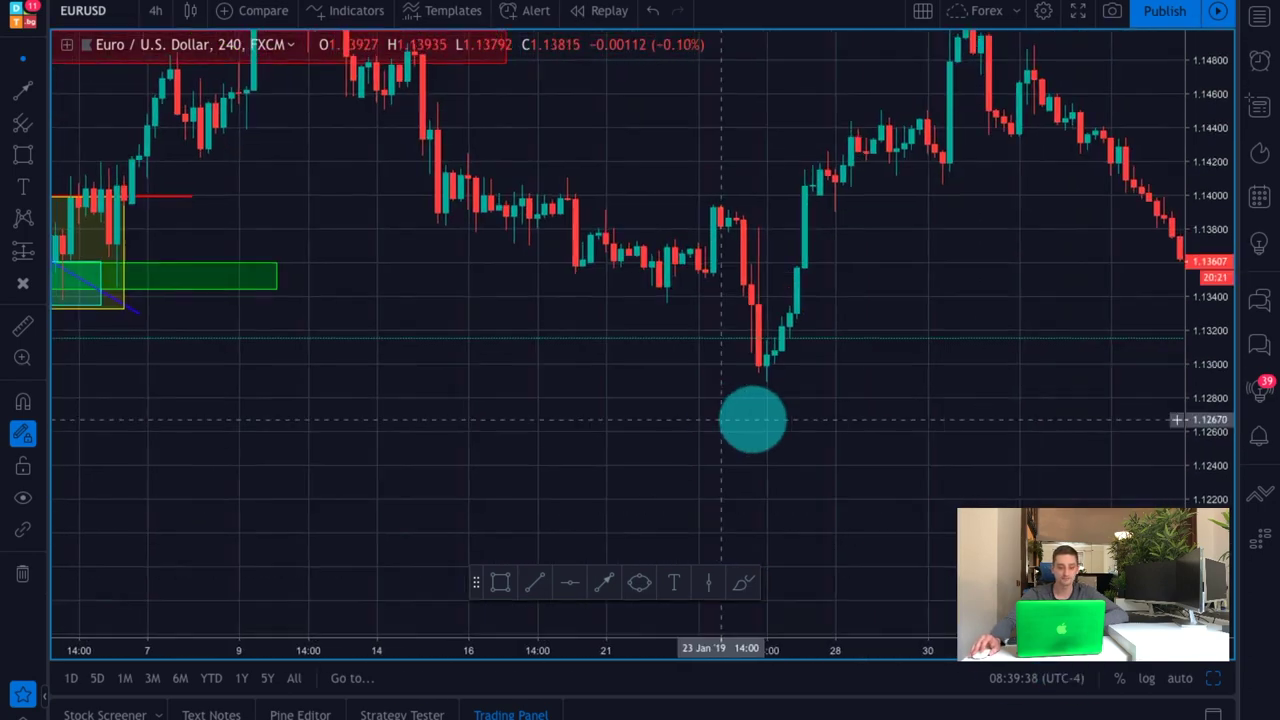
{"action": "left_click", "coordinate": [531, 290]}
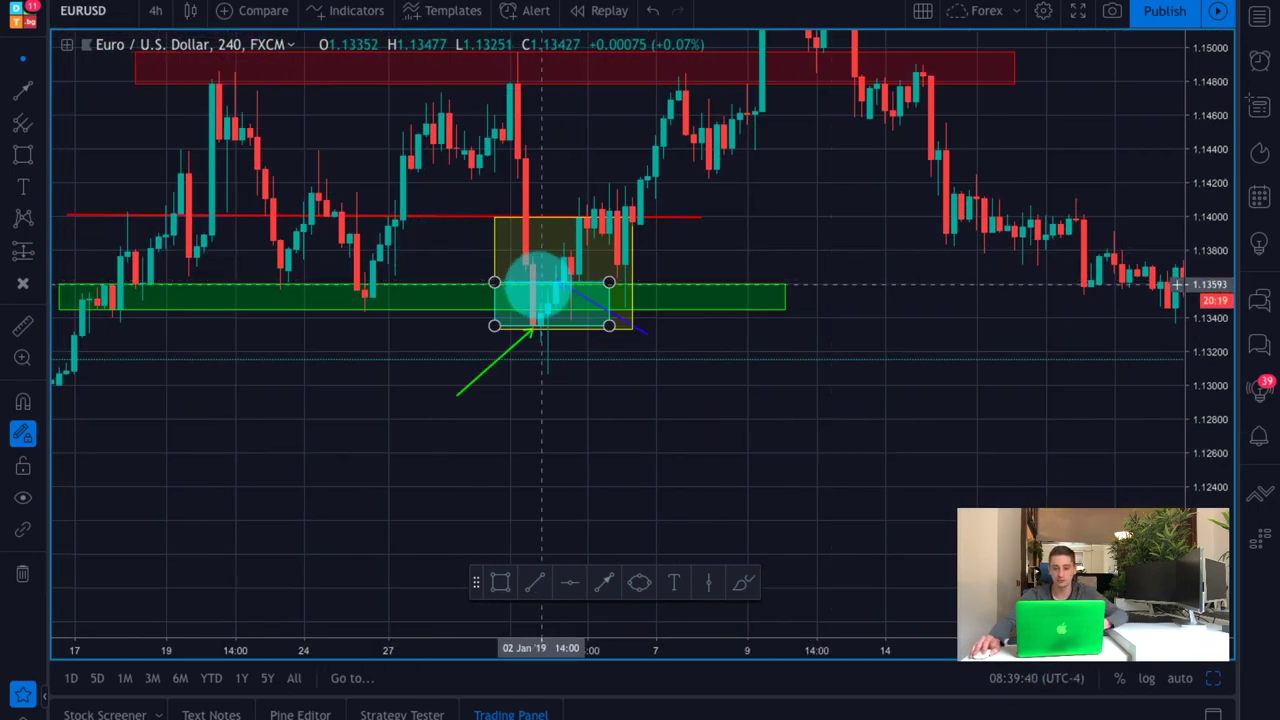
{"action": "left_click", "coordinate": [533, 326]}
{"action": "left_click", "coordinate": [510, 282]}
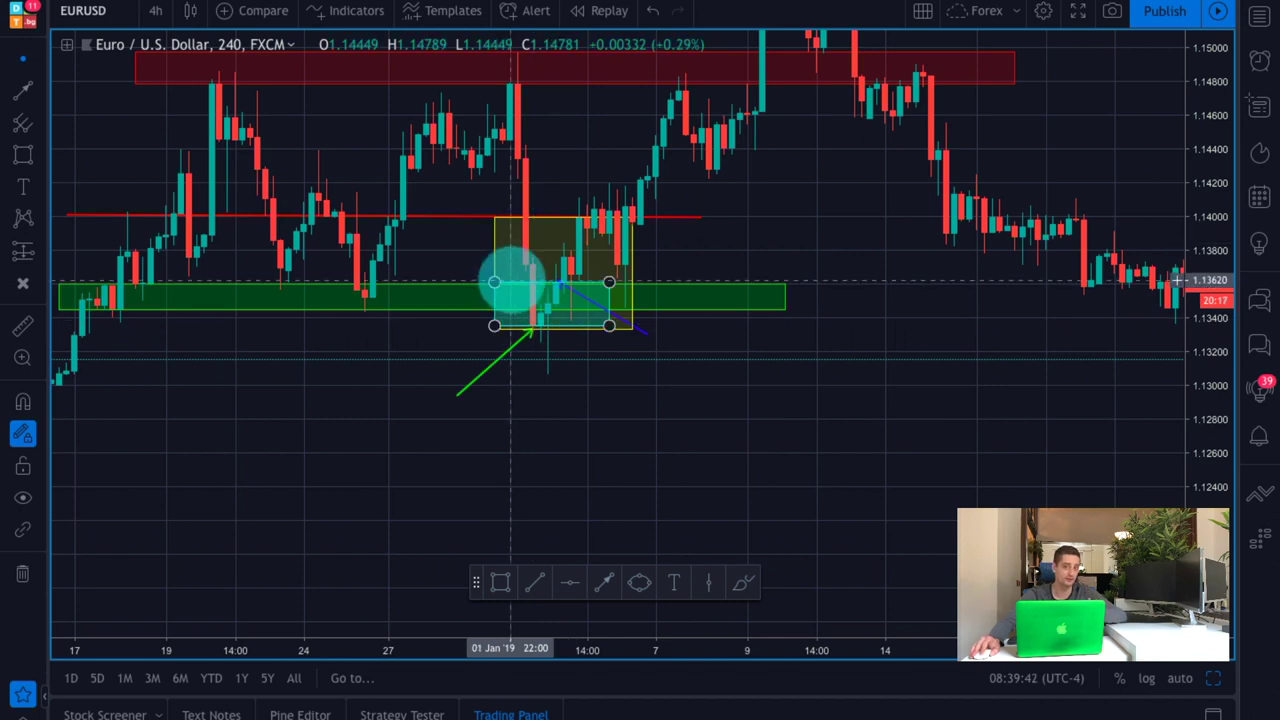